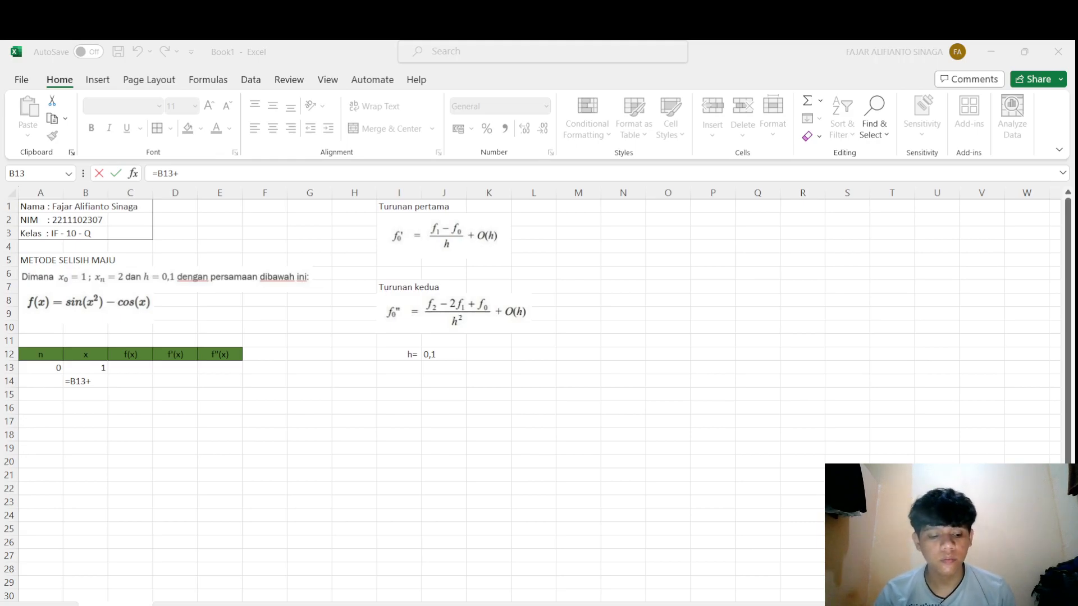
- Discard the unfinished formula in cell B14, leaving the cell empty
{"action": "left_click", "coordinate": [628, 315]}
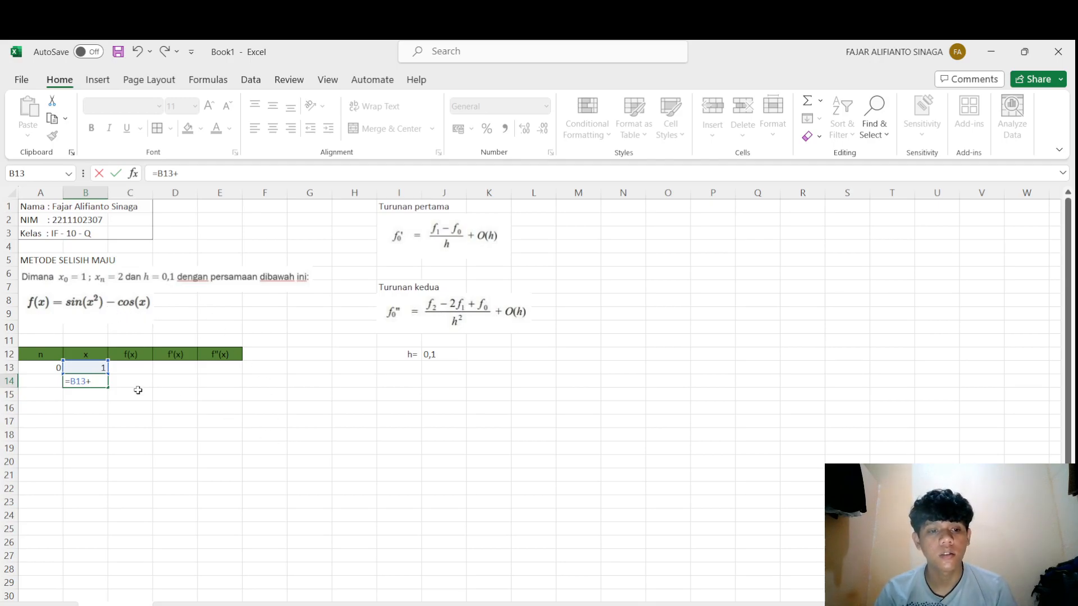
{"action": "key", "text": "BackSpace"}
{"action": "key", "text": "BackSpace"}
{"action": "key", "text": "BackSpace"}
{"action": "key", "text": "BackSpace"}
{"action": "key", "text": "BackSpace"}
{"action": "key", "text": "Escape"}
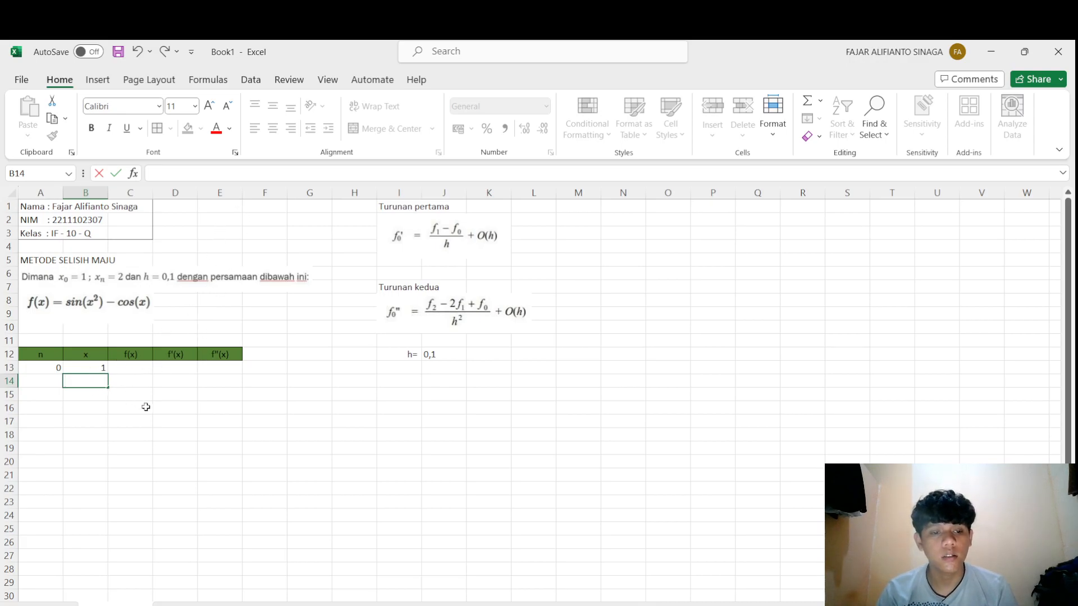
- Enter the formula =B13+0,1 in cell B14 to compute the next x value
{"action": "type", "text": "="}
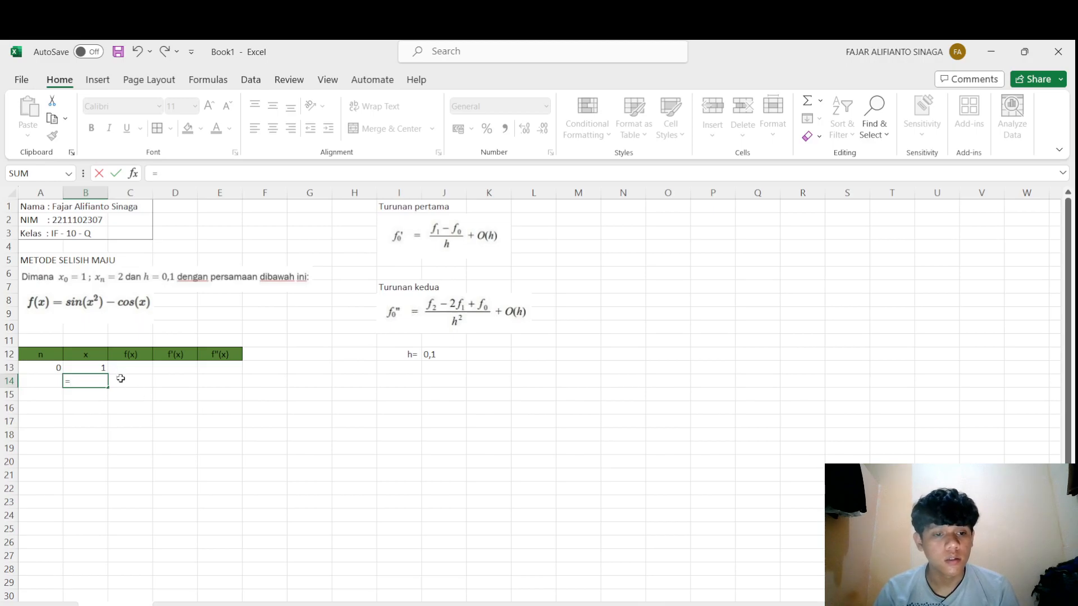
{"action": "left_click", "coordinate": [93, 368]}
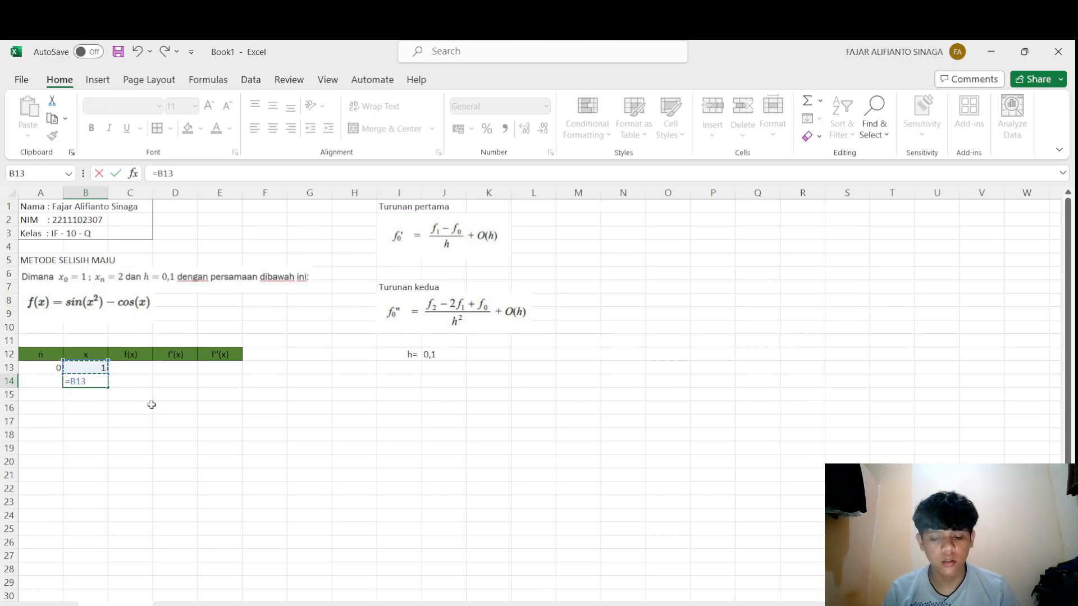
{"action": "type", "text": "+"}
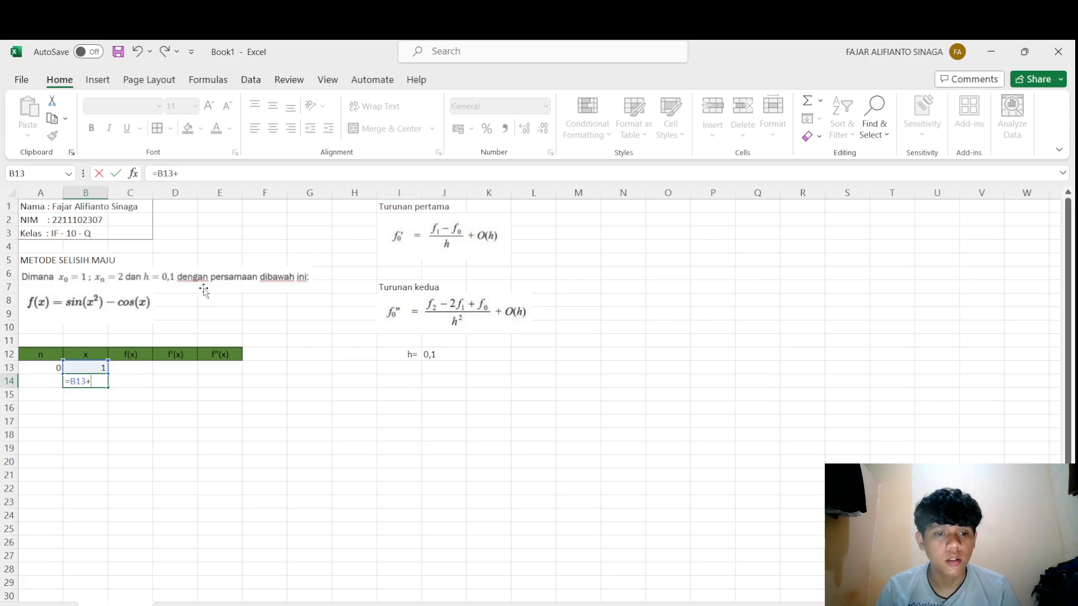
{"action": "type", "text": "0,1"}
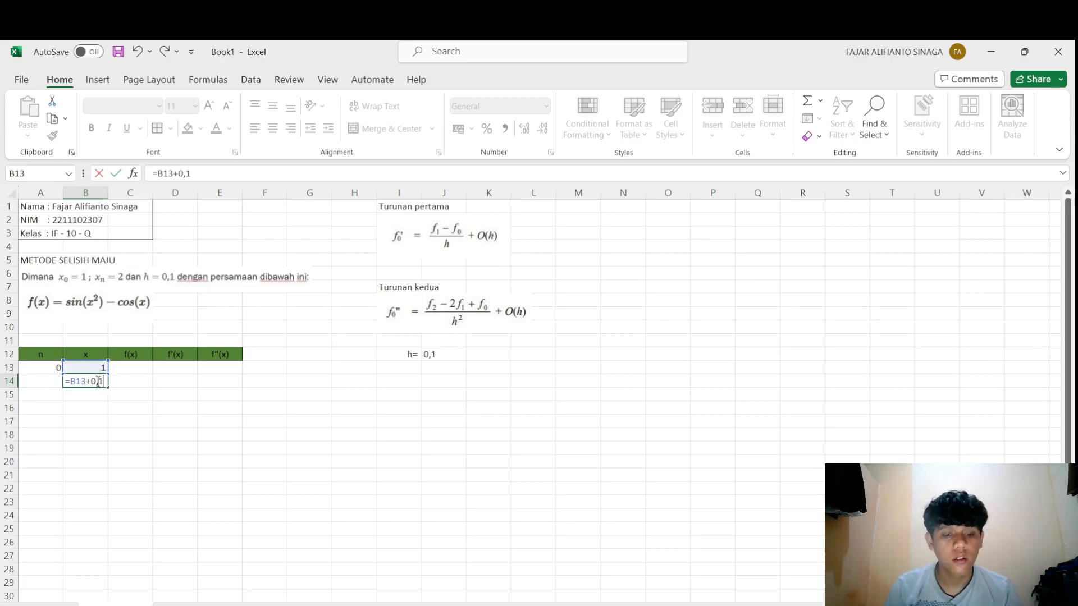
{"action": "key", "text": "Return"}
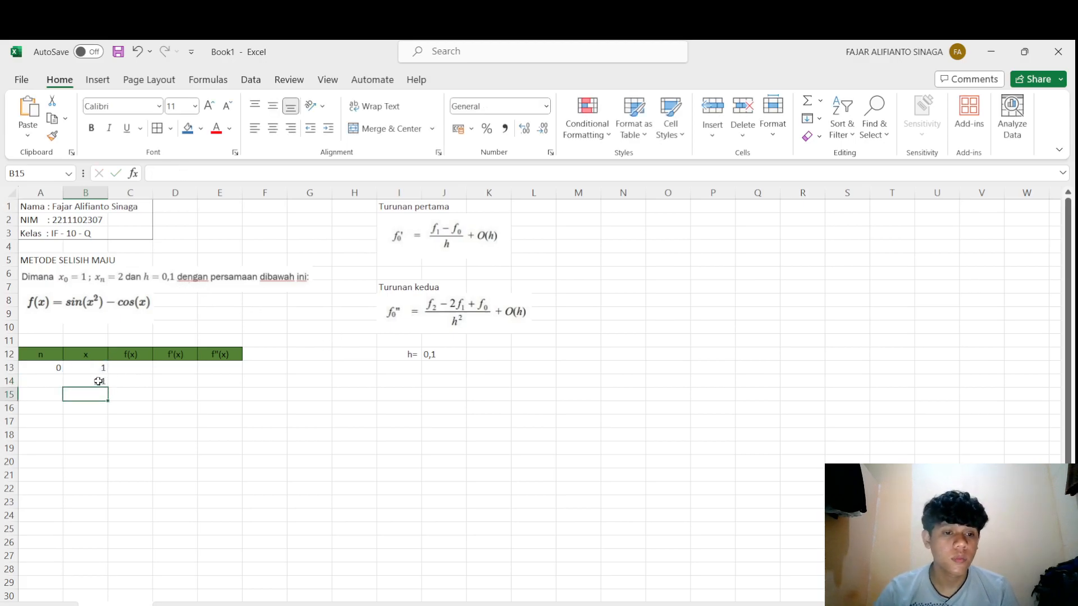
- Enter 1 as the n value in A14 and fill A14:B14 down through row 24
{"action": "left_click", "coordinate": [55, 382]}
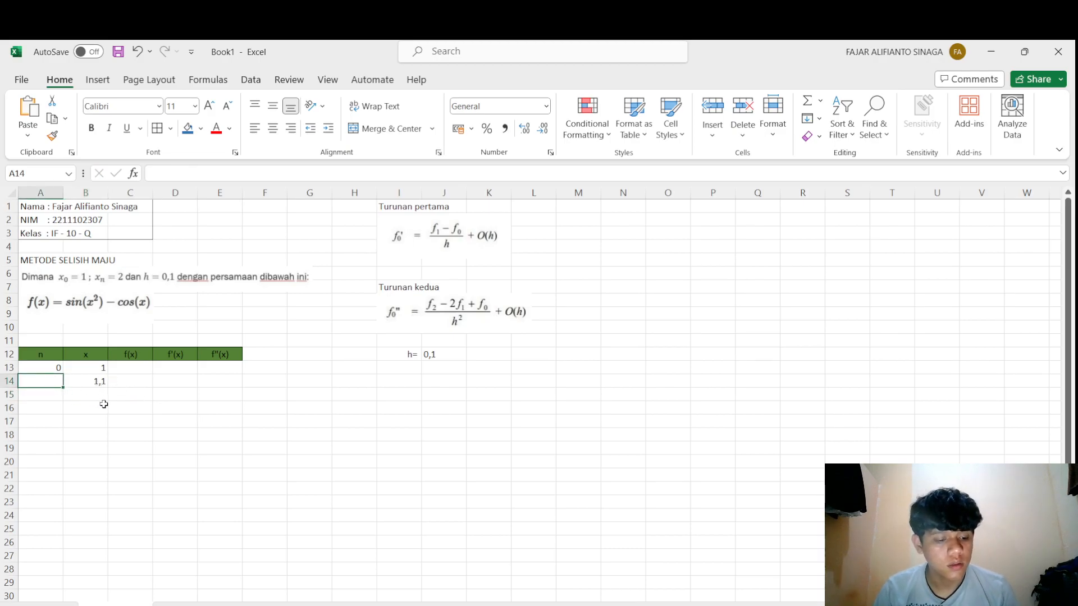
{"action": "type", "text": "1"}
{"action": "left_click", "coordinate": [82, 402]}
{"action": "left_click_drag", "start_coordinate": [36, 382], "coordinate": [90, 382]}
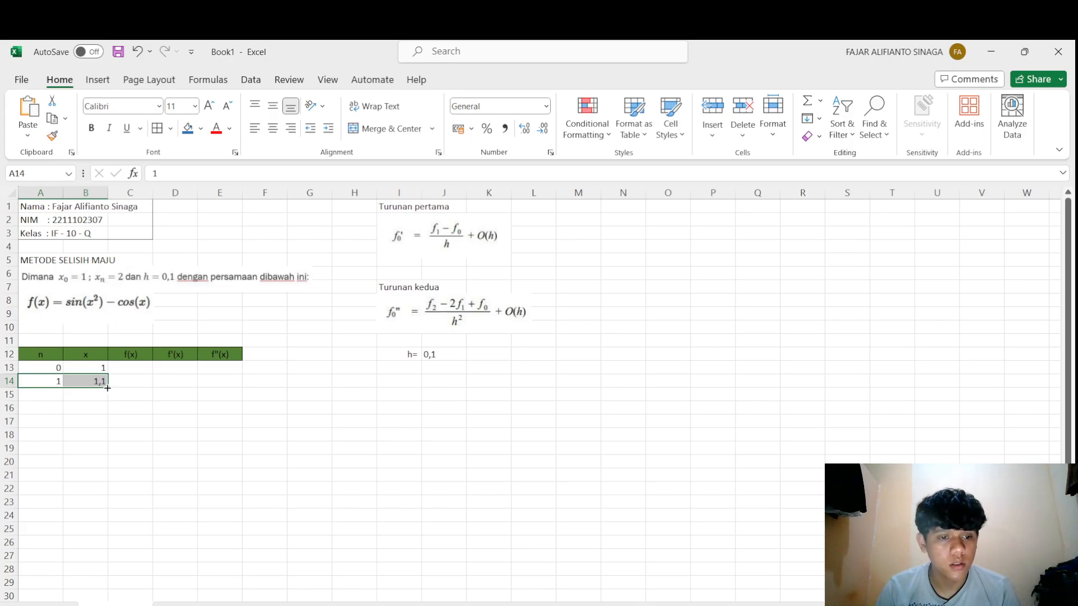
{"action": "left_click_drag", "start_coordinate": [107, 388], "coordinate": [115, 516]}
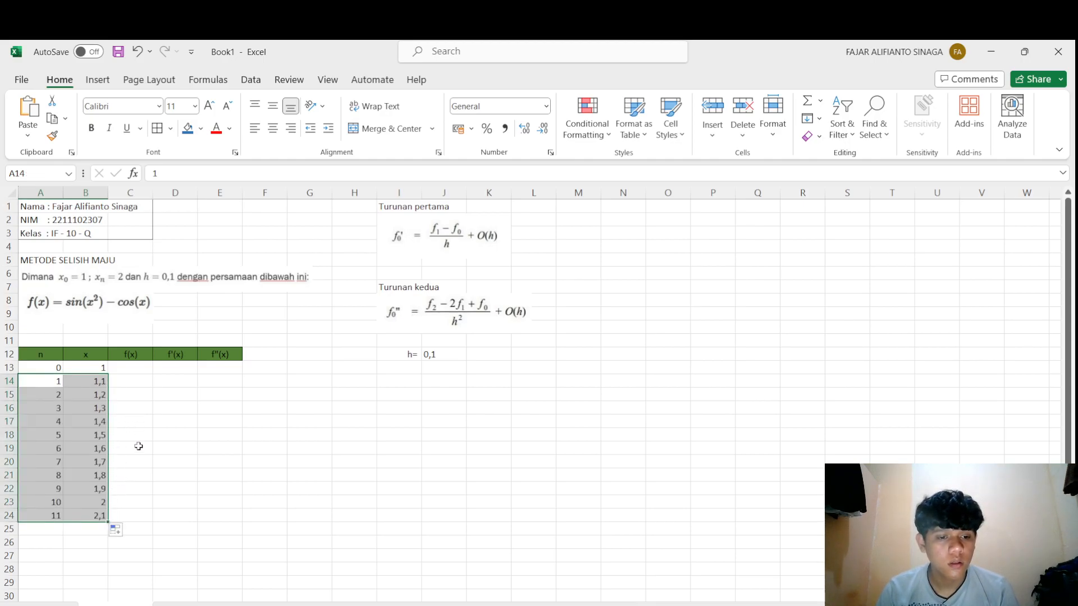
{"action": "left_click", "coordinate": [133, 513]}
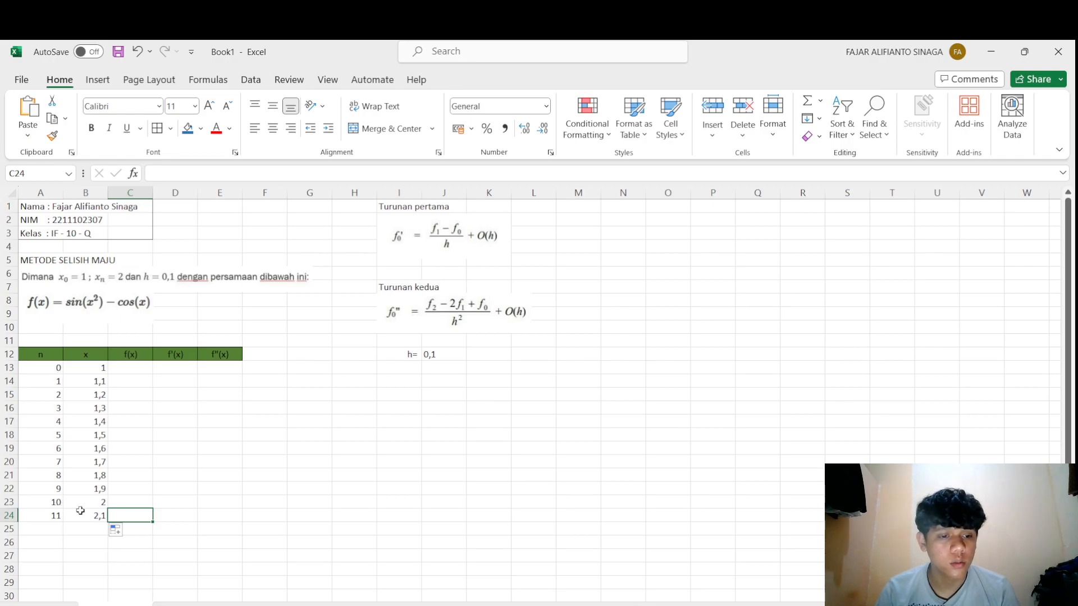
{"action": "left_click", "coordinate": [98, 505]}
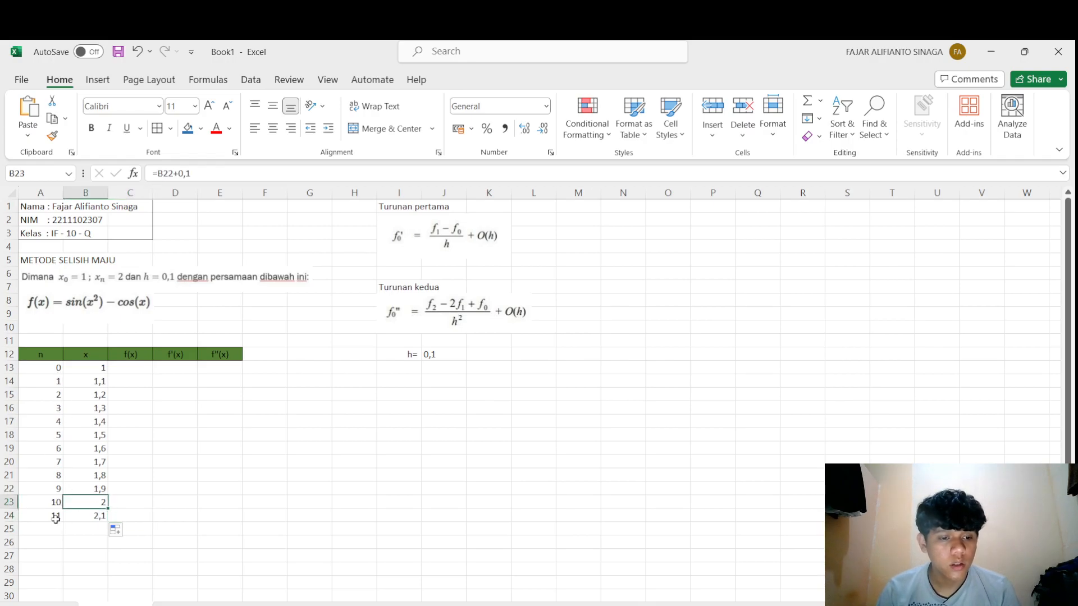
- Extend the n and x series by one more row, filling A24:B24 down to row 25
{"action": "left_click_drag", "start_coordinate": [54, 517], "coordinate": [108, 523]}
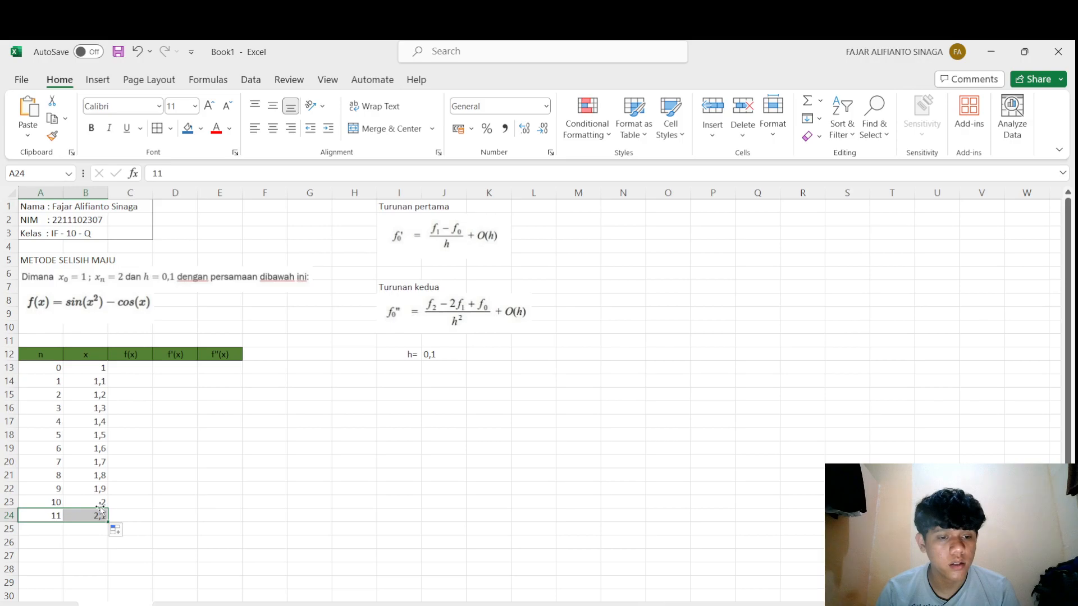
{"action": "left_click_drag", "start_coordinate": [108, 523], "coordinate": [109, 534]}
{"action": "left_click", "coordinate": [187, 506]}
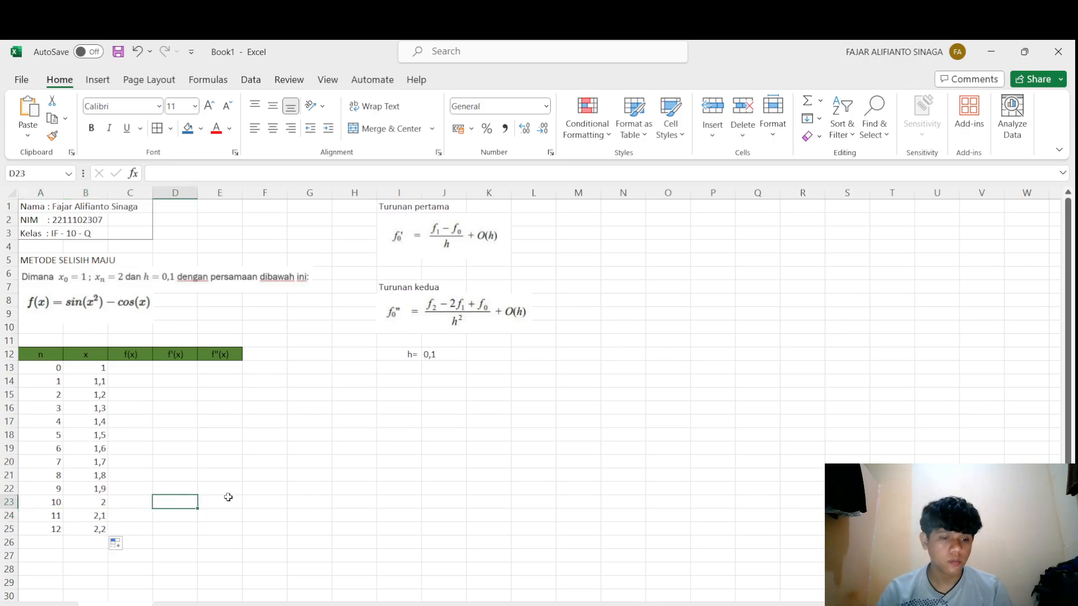
- Enter the f(x) formula =SIN(B13^2)-COS(B13) in C13 and fill it down to C25
{"action": "left_click", "coordinate": [141, 368]}
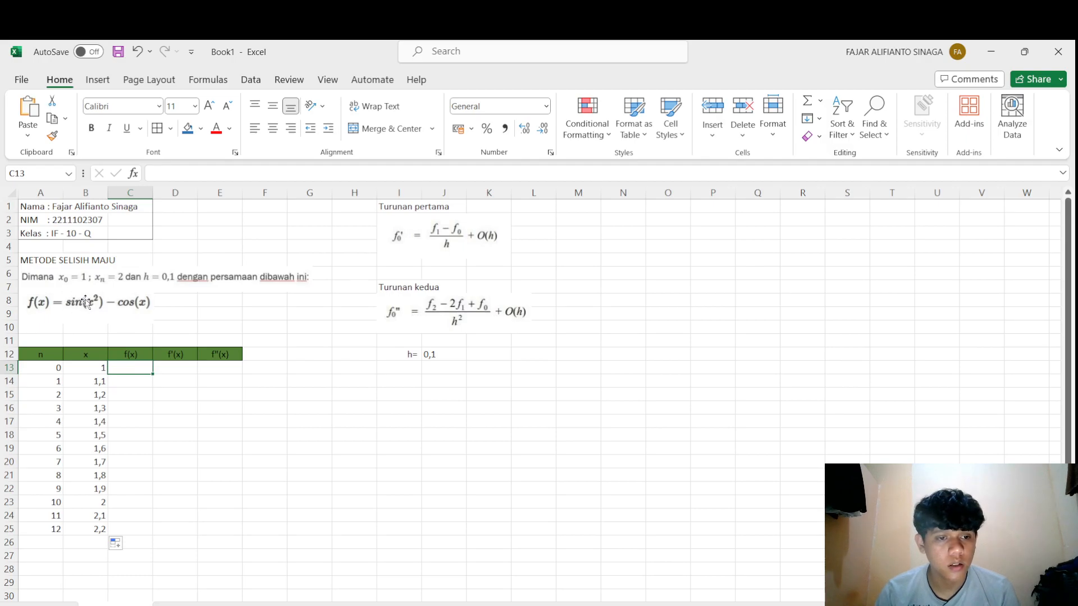
{"action": "type", "text": "="}
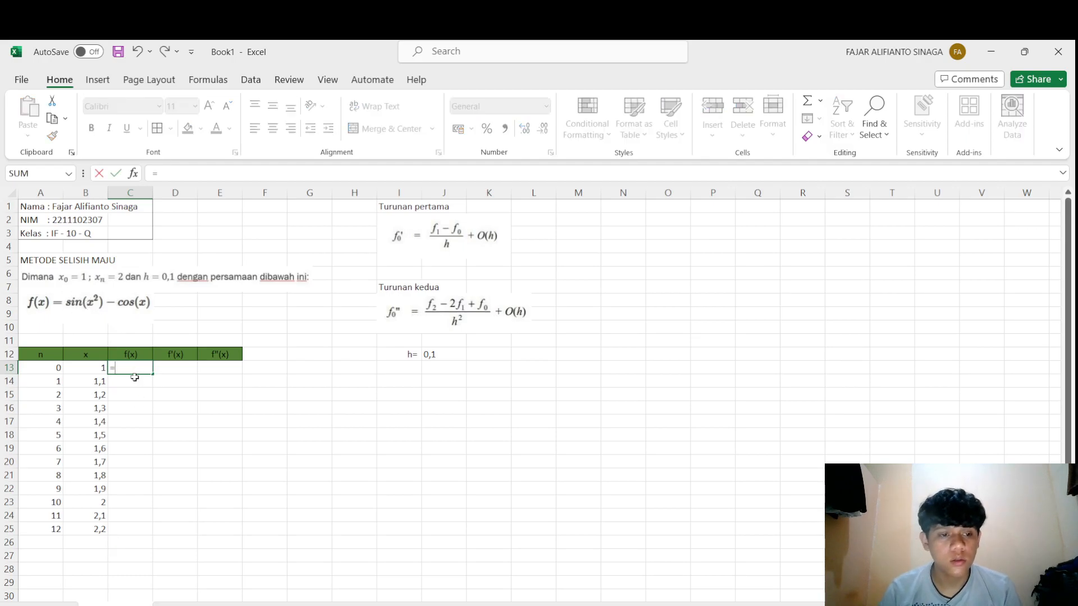
{"action": "type", "text": "si"}
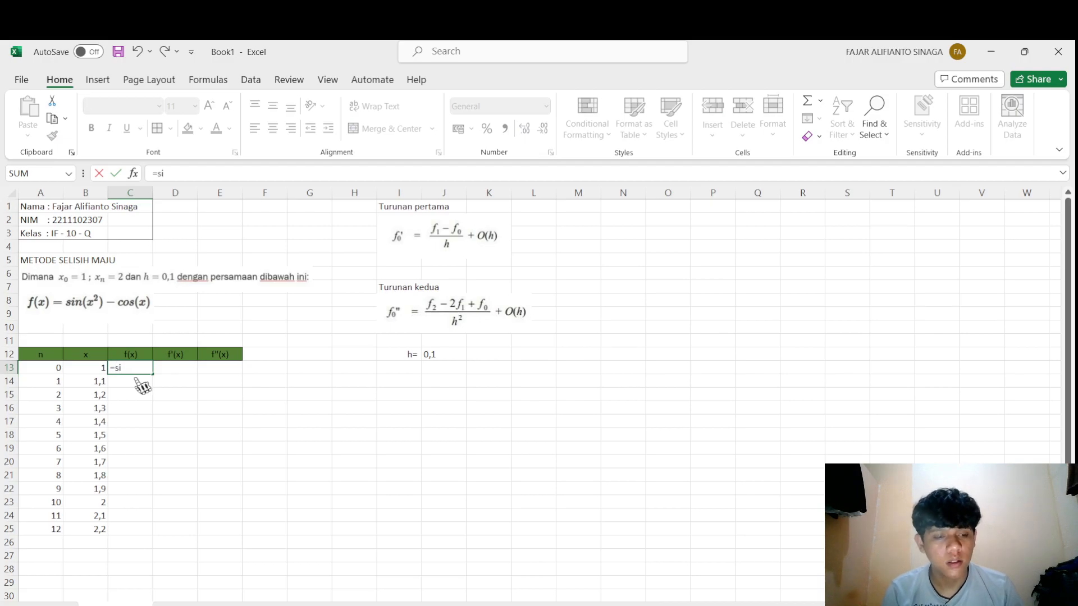
{"action": "type", "text": "("}
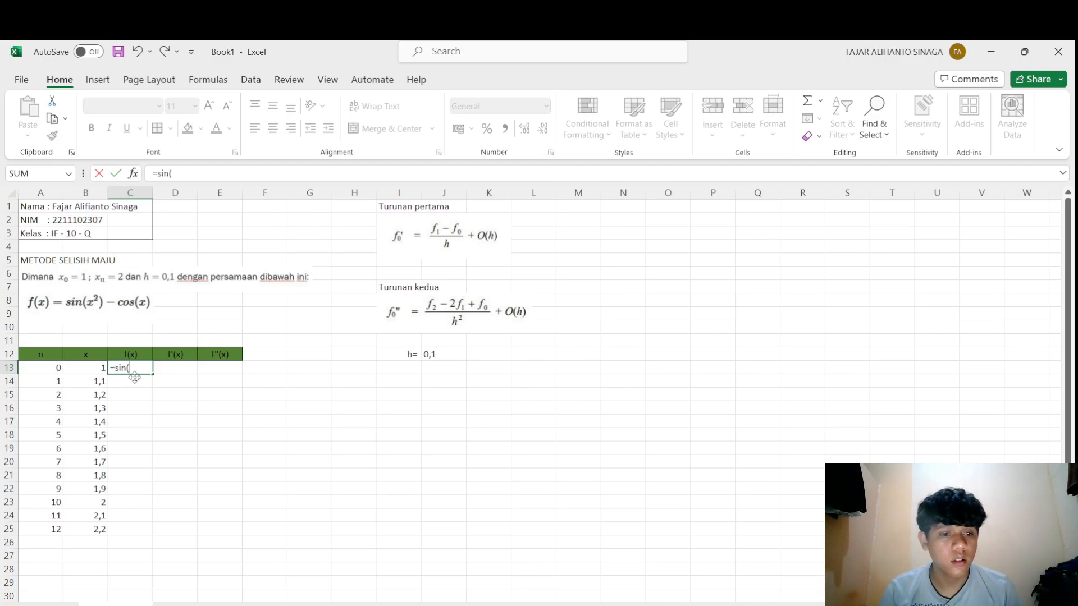
{"action": "key", "text": "Left"}
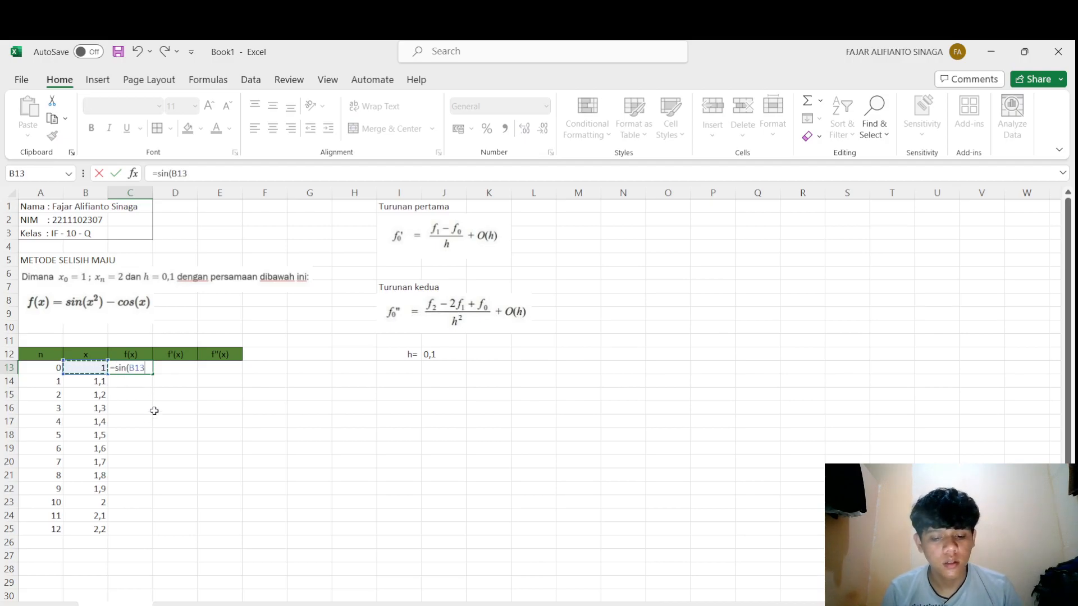
{"action": "type", "text": "^"}
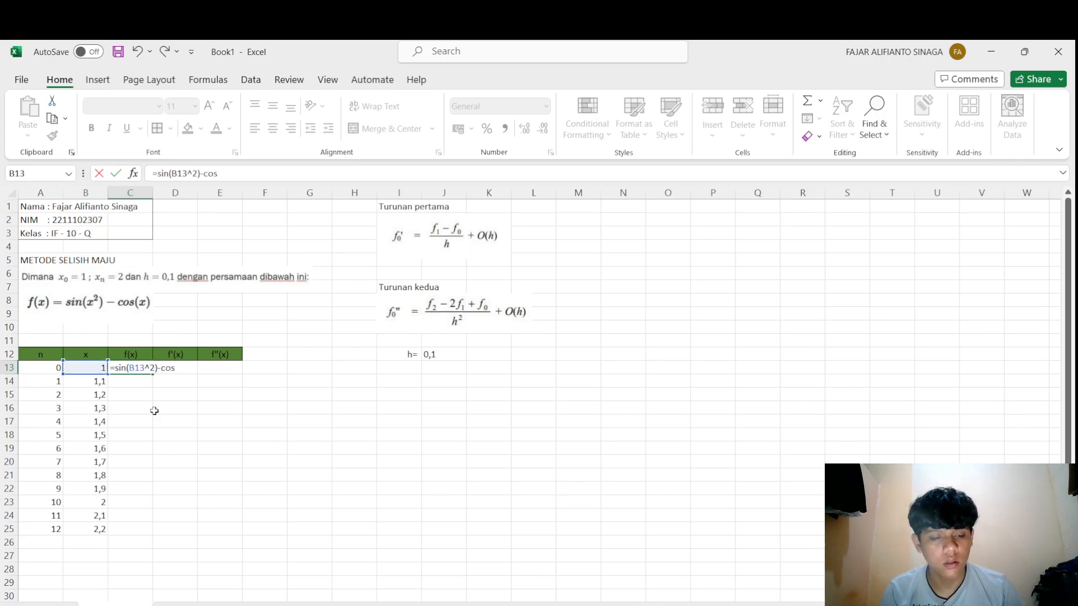
{"action": "type", "text": "2)-cos"}
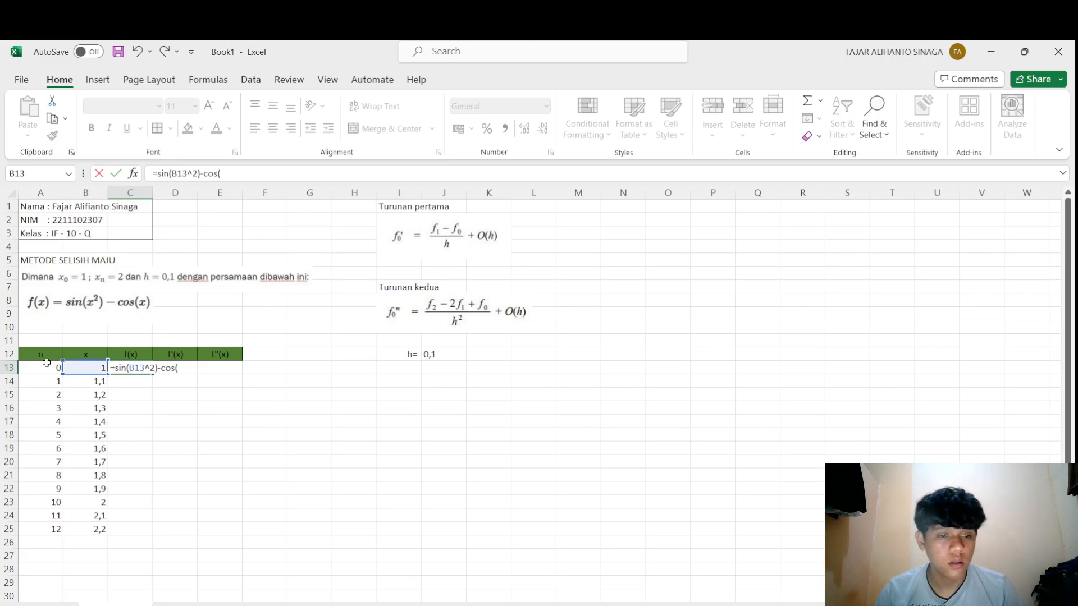
{"action": "type", "text": "("}
{"action": "key", "text": "Left"}
{"action": "type", "text": ")"}
{"action": "key", "text": "Return"}
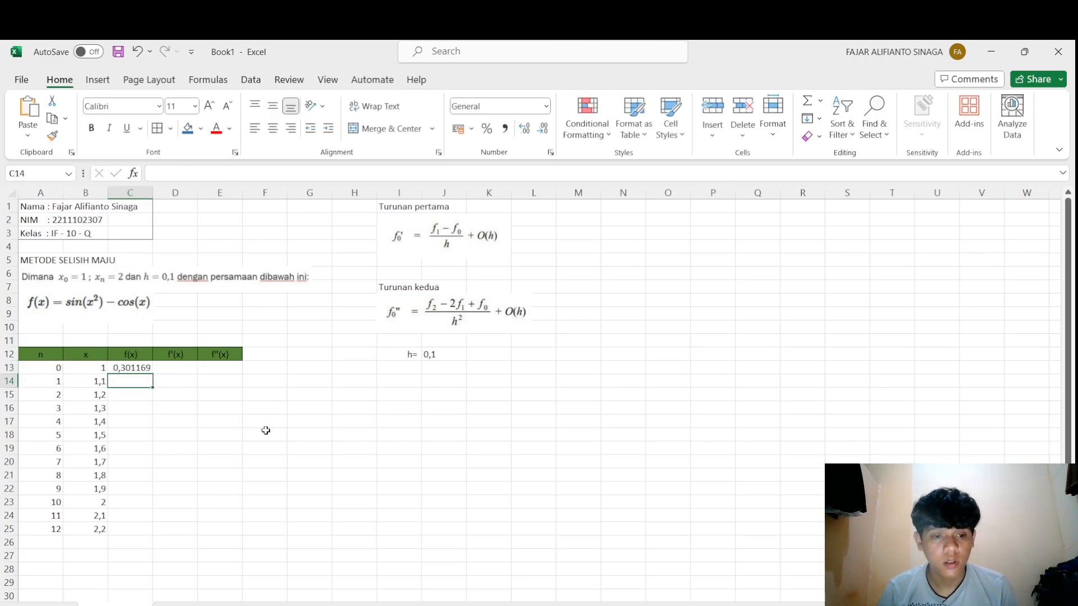
{"action": "left_click", "coordinate": [144, 369]}
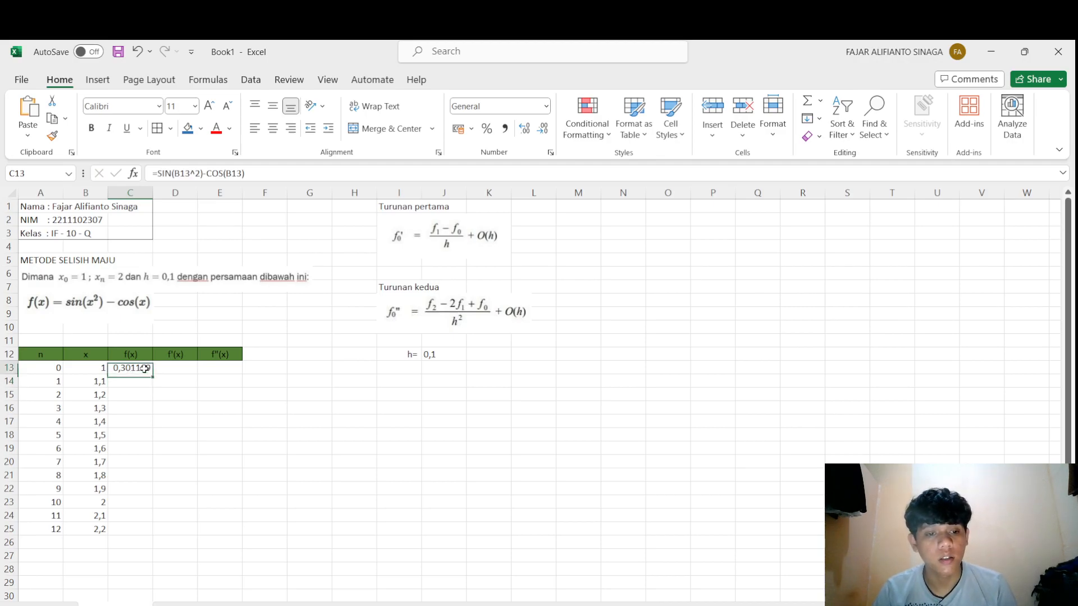
{"action": "left_click_drag", "start_coordinate": [154, 374], "coordinate": [157, 535]}
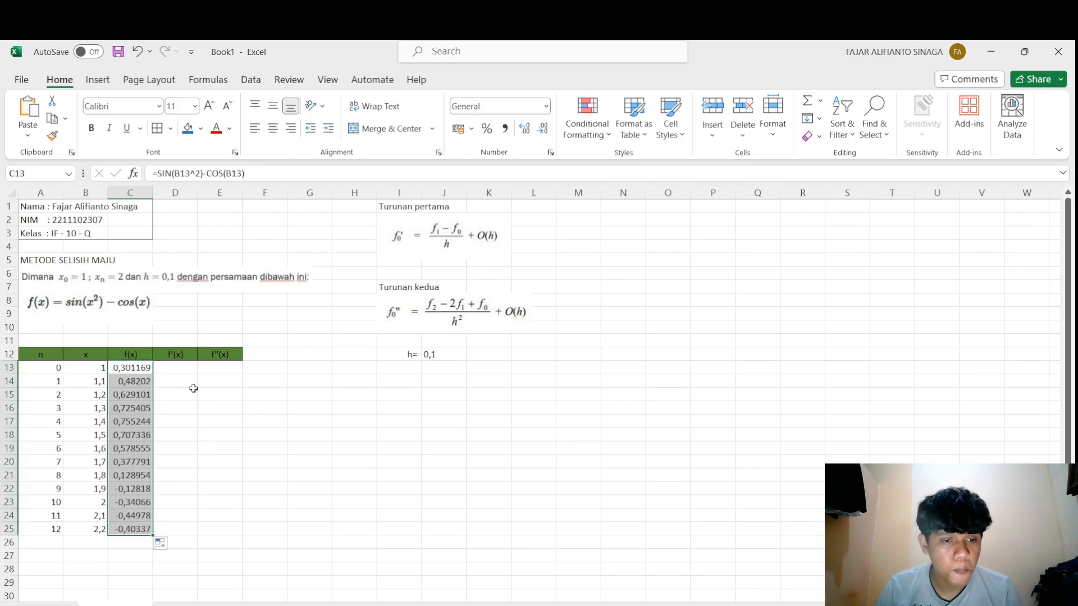
- Enter the first-derivative formula =(C14-C13)/J$12 in cell D13, with the row of the h reference fixed
{"action": "left_click", "coordinate": [171, 367]}
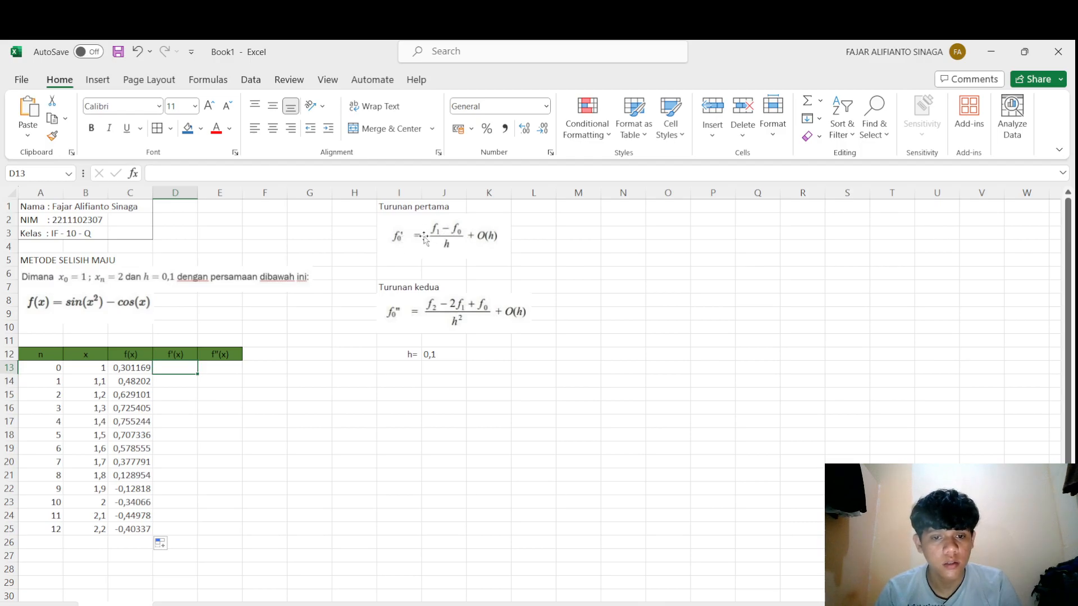
{"action": "type", "text": "="}
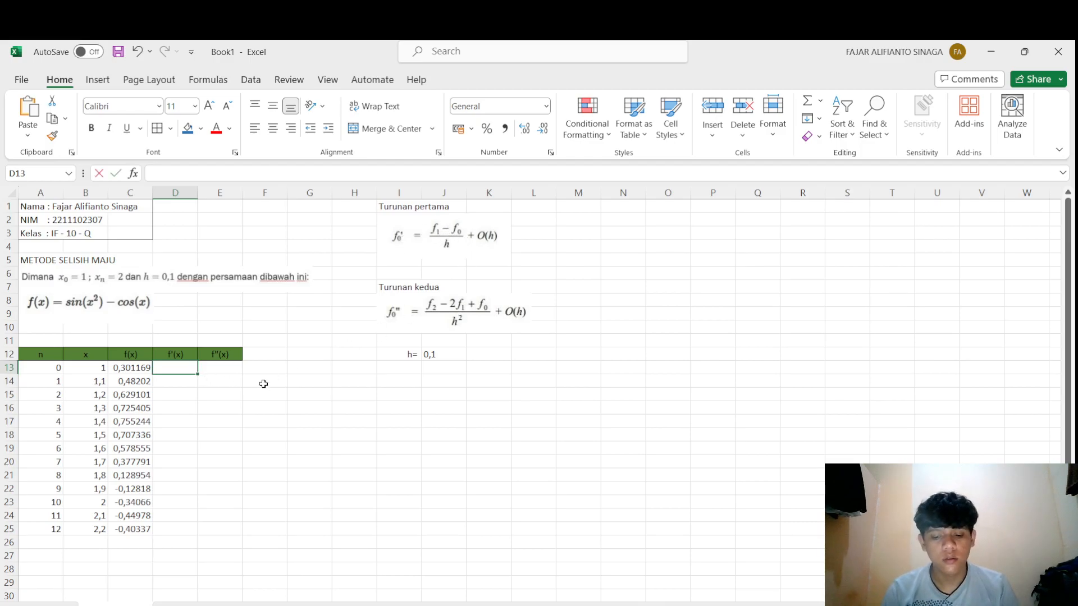
{"action": "left_click", "coordinate": [131, 383]}
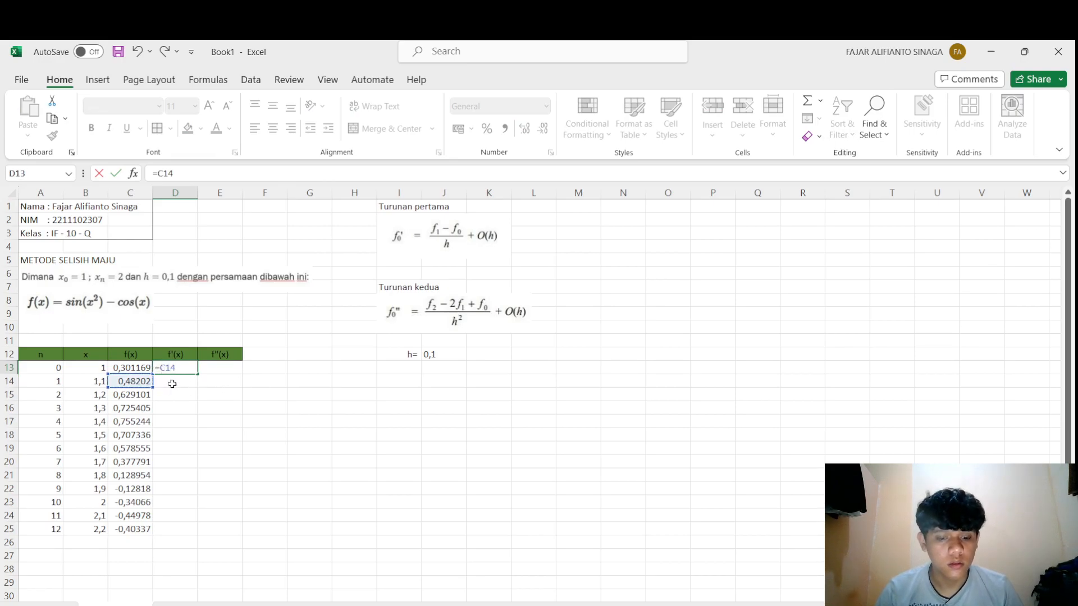
{"action": "type", "text": "("}
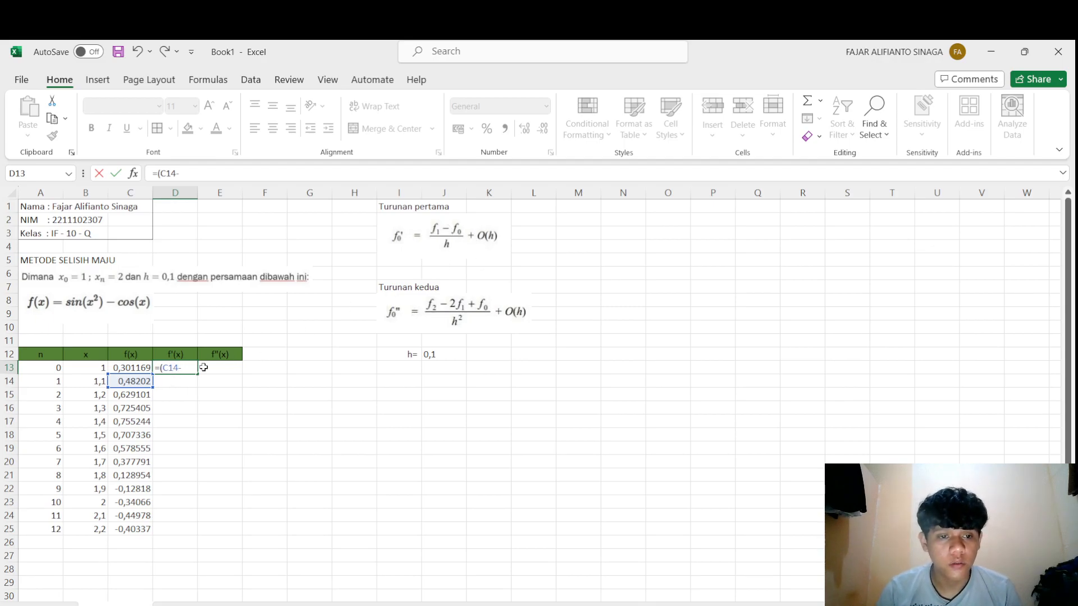
{"action": "left_click", "coordinate": [134, 369]}
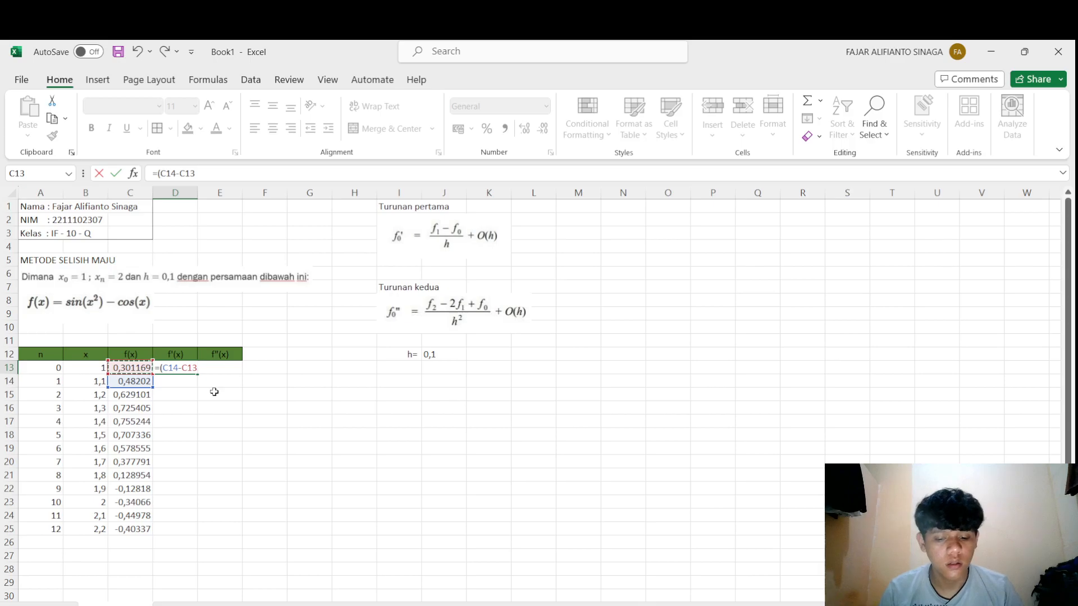
{"action": "type", "text": ")/"}
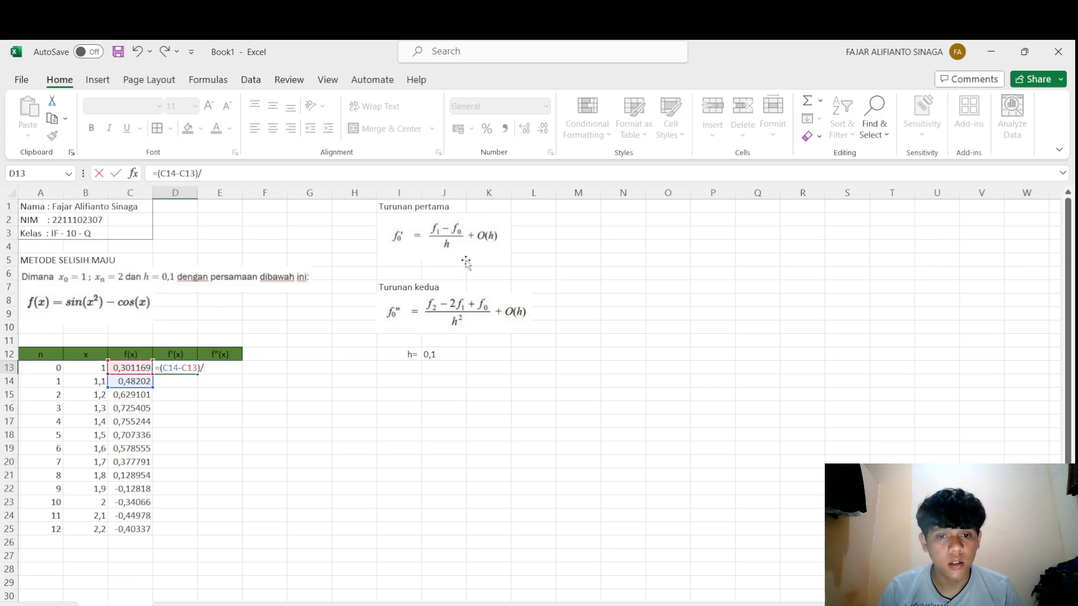
{"action": "left_click", "coordinate": [437, 356]}
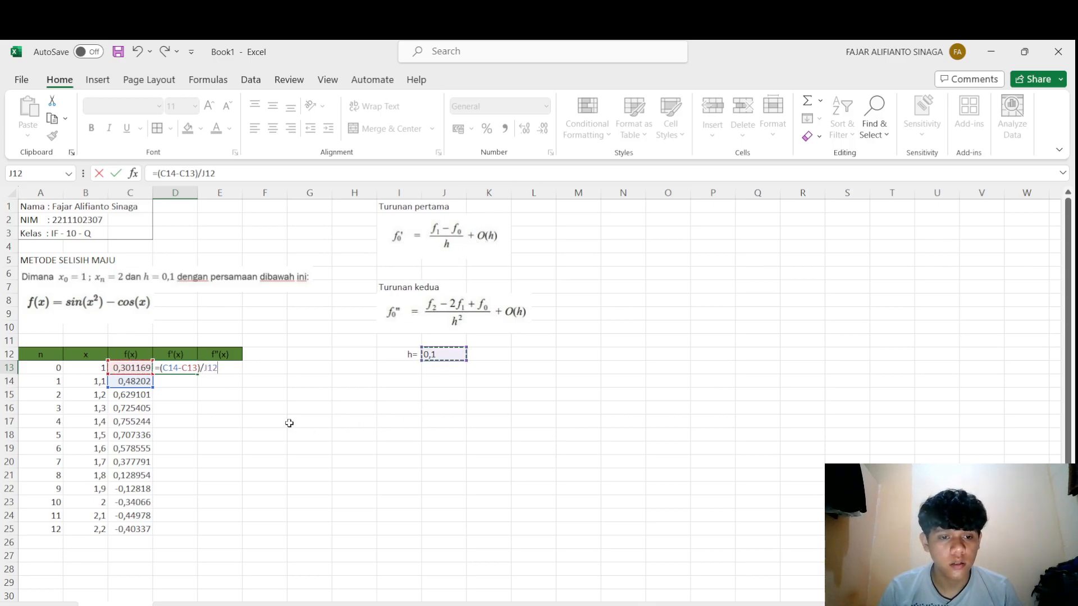
{"action": "left_click", "coordinate": [202, 174]}
{"action": "type", "text": "$"}
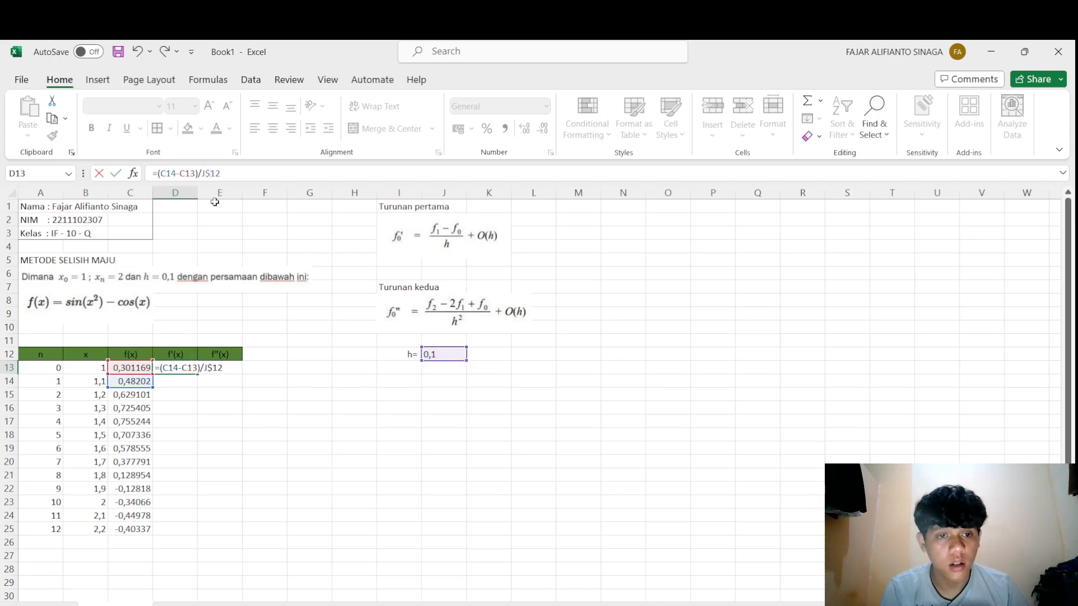
{"action": "left_click", "coordinate": [225, 368]}
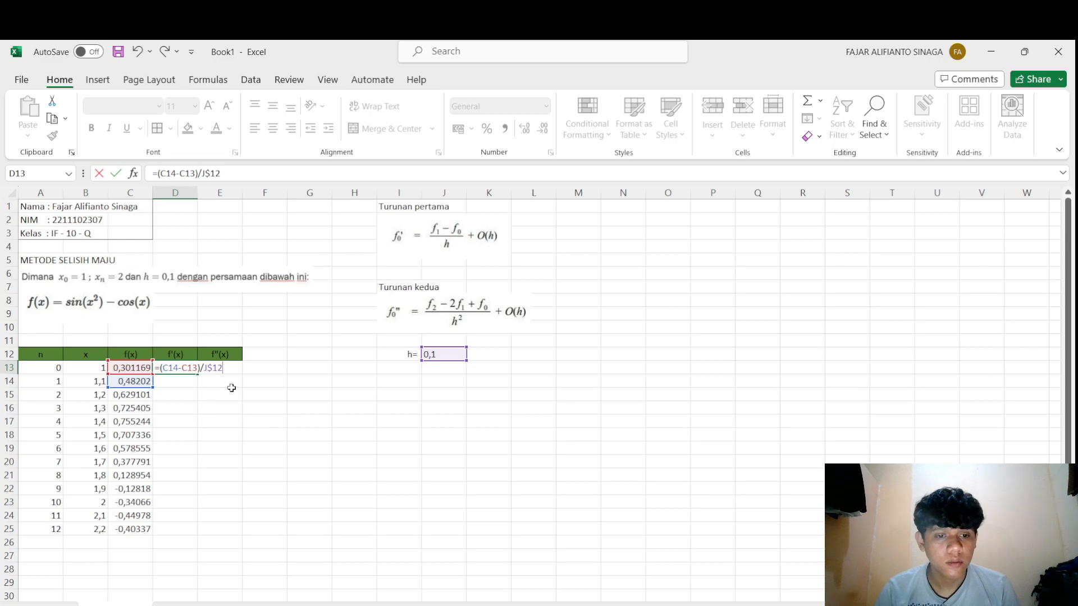
{"action": "key", "text": "Return"}
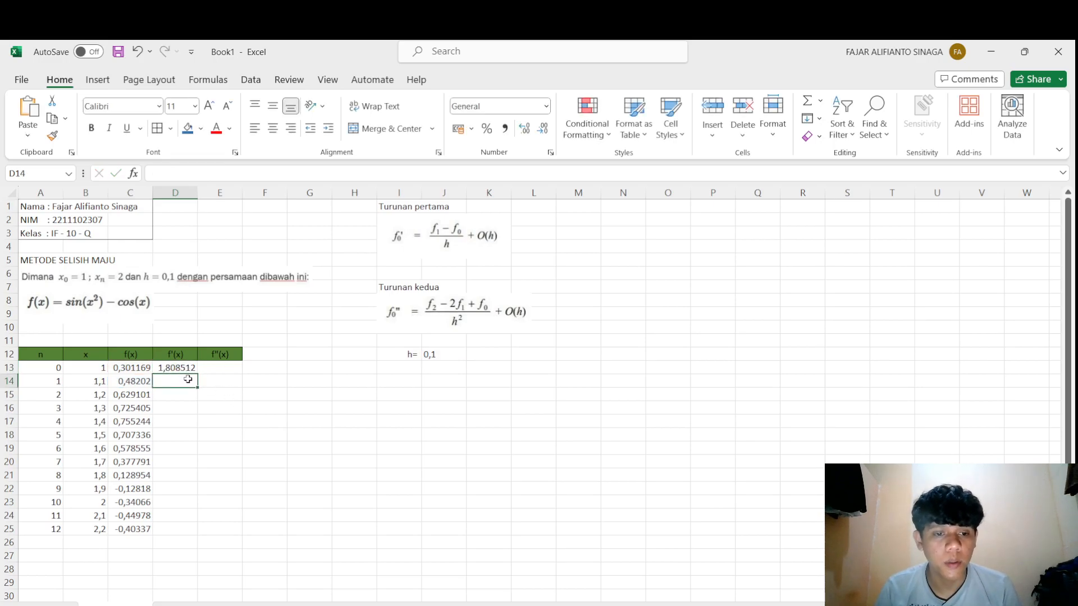
- Enter the second-derivative formula =(C15-(2*C14)+C13)/J$12^2 in cell E13, with the row of the h reference fixed
{"action": "left_click", "coordinate": [224, 368]}
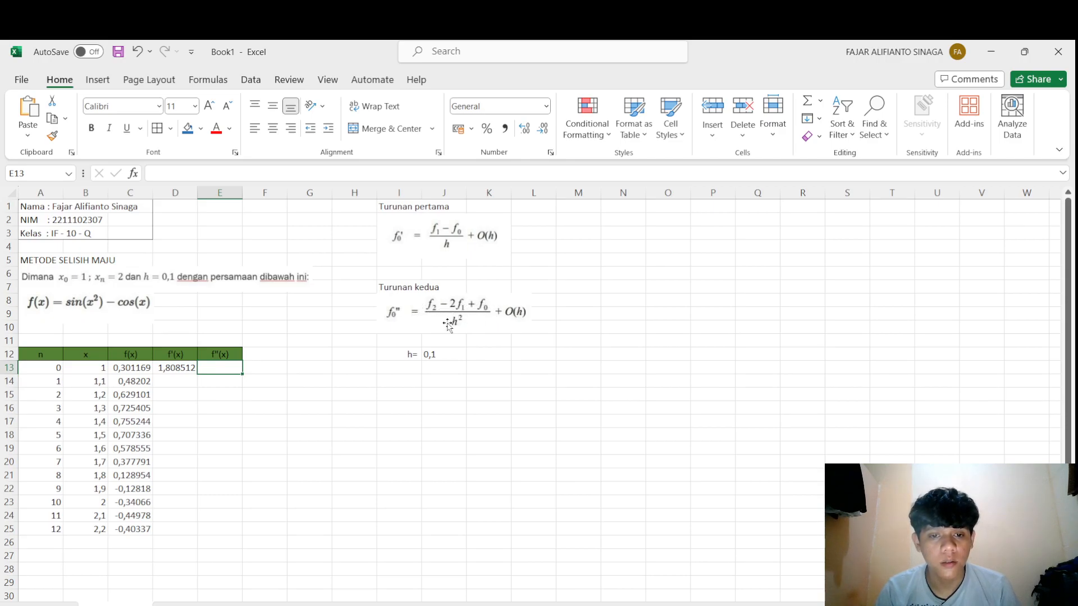
{"action": "type", "text": "="}
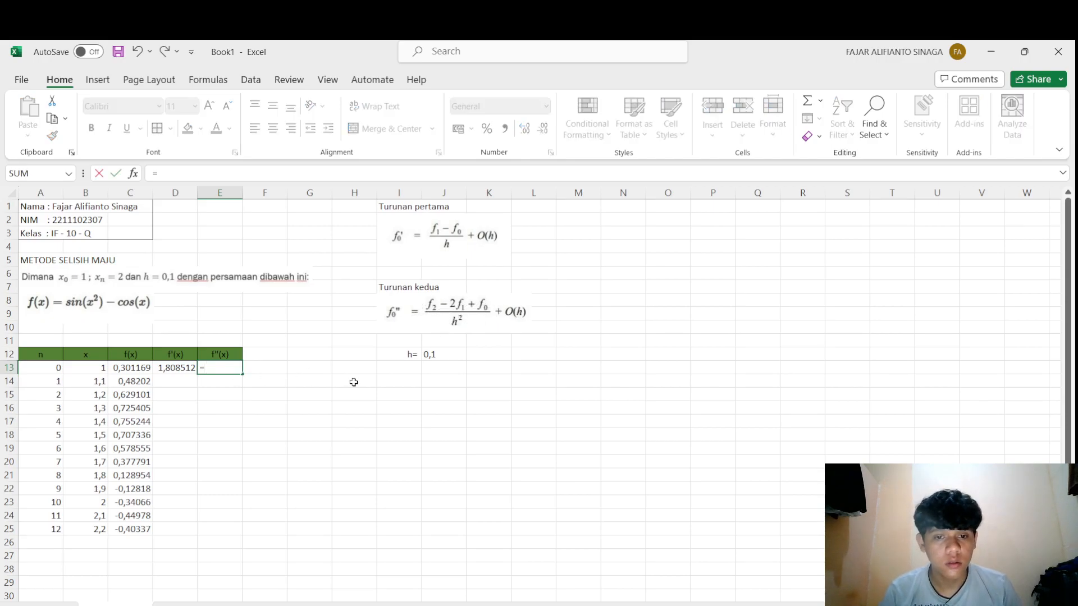
{"action": "left_click", "coordinate": [135, 395]}
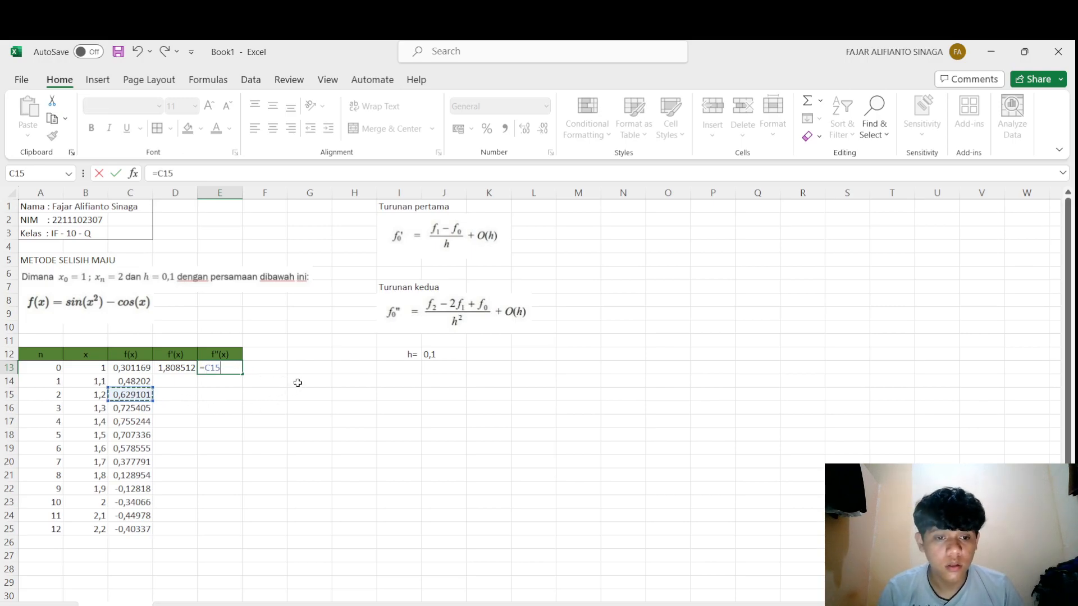
{"action": "type", "text": "-(2"}
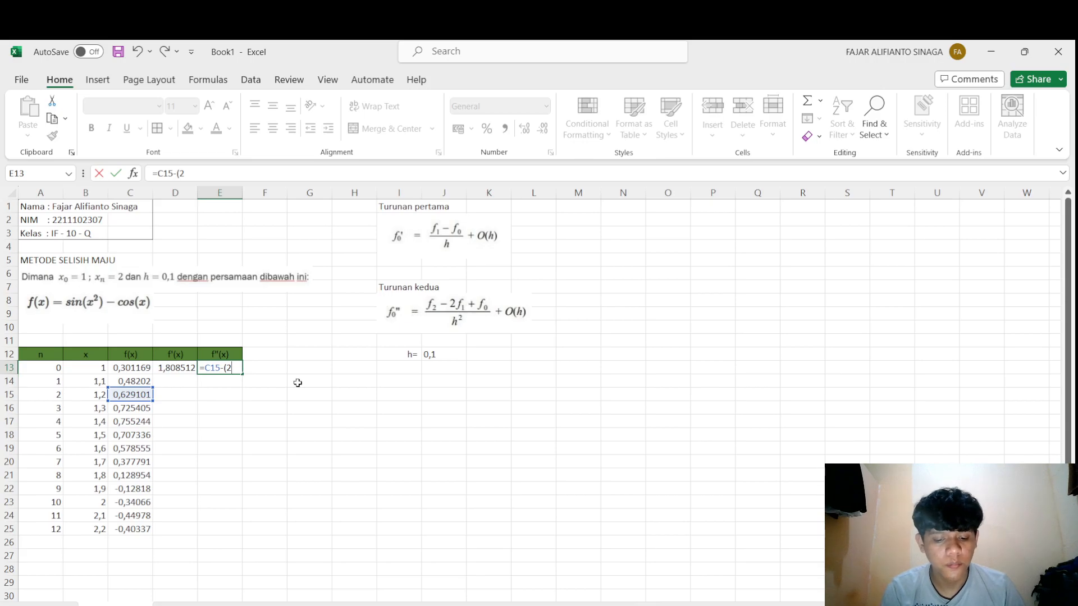
{"action": "type", "text": "*"}
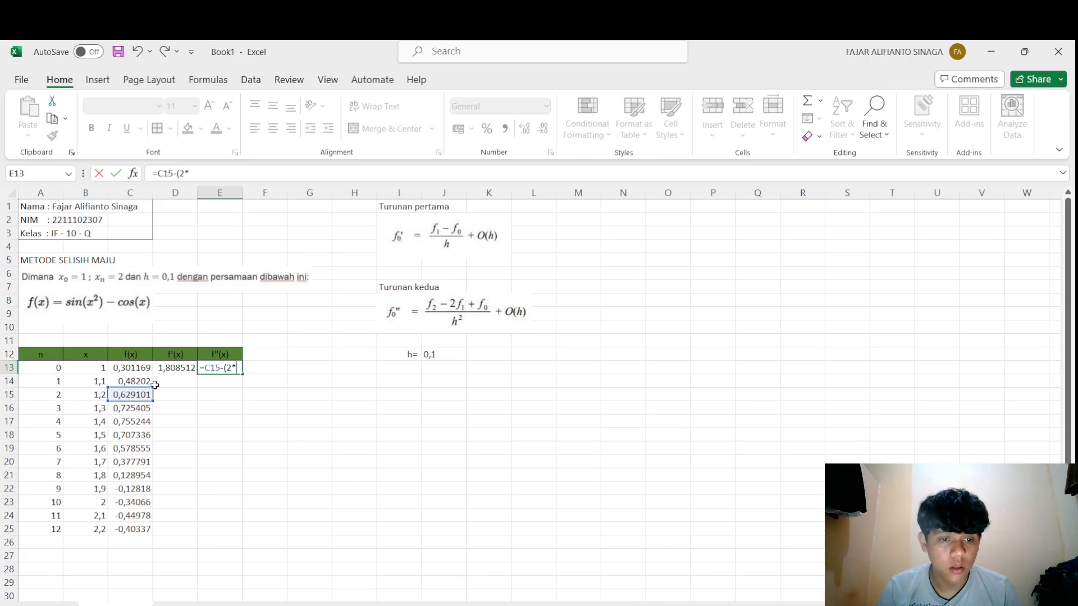
{"action": "left_click", "coordinate": [137, 383]}
{"action": "type", "text": ")"}
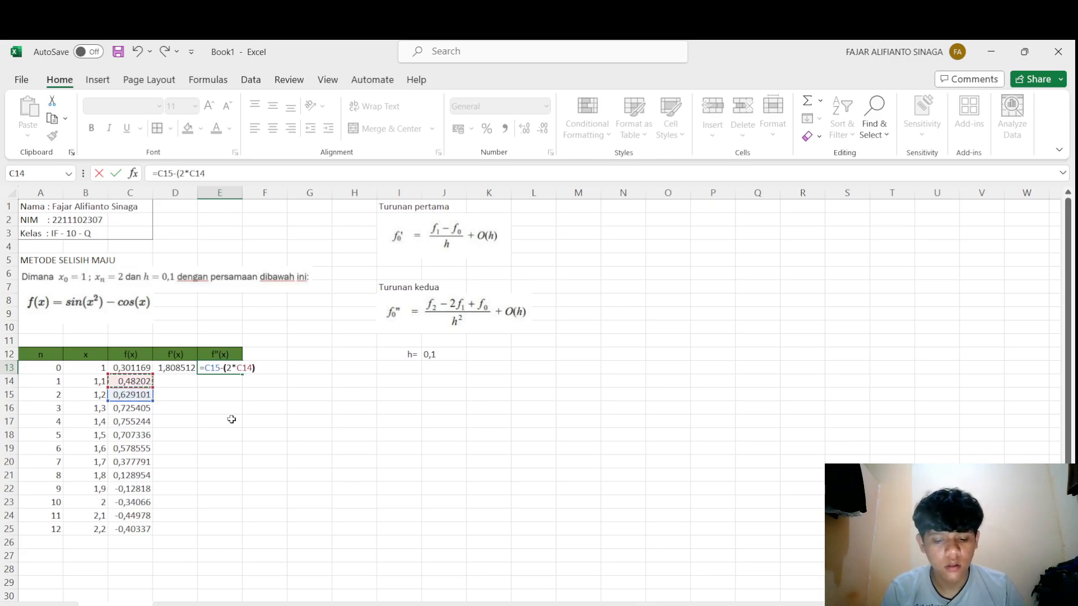
{"action": "type", "text": "+"}
{"action": "left_click", "coordinate": [141, 369]}
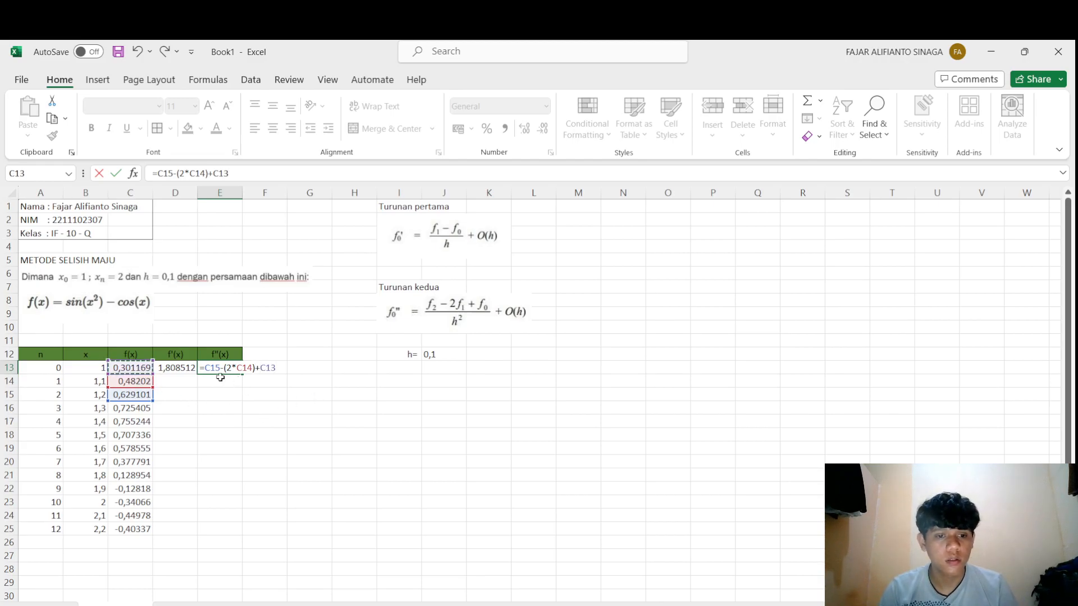
{"action": "type", "text": "("}
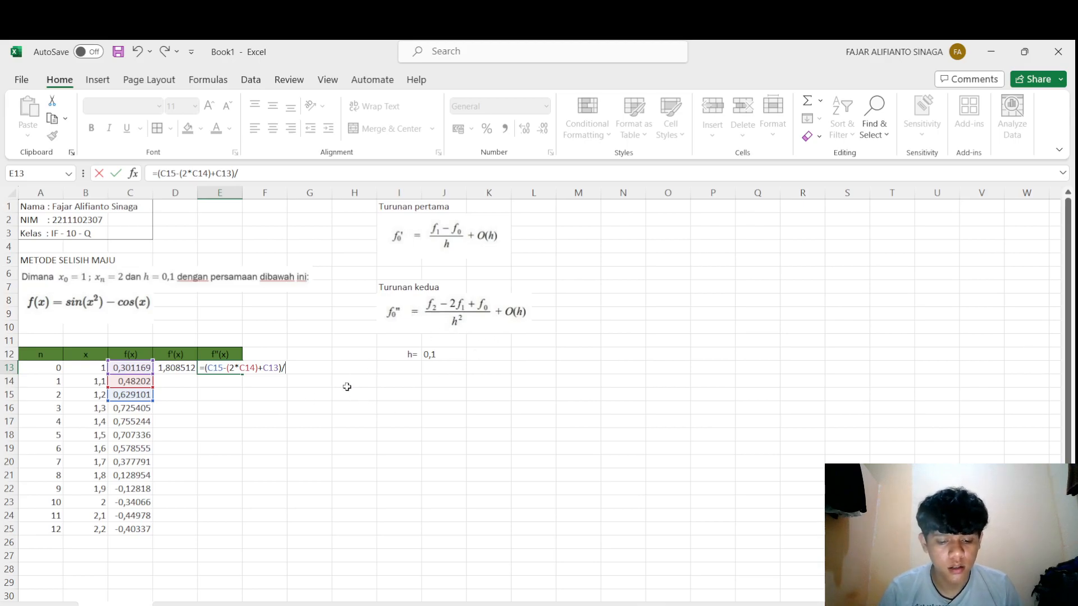
{"action": "left_click", "coordinate": [442, 353]}
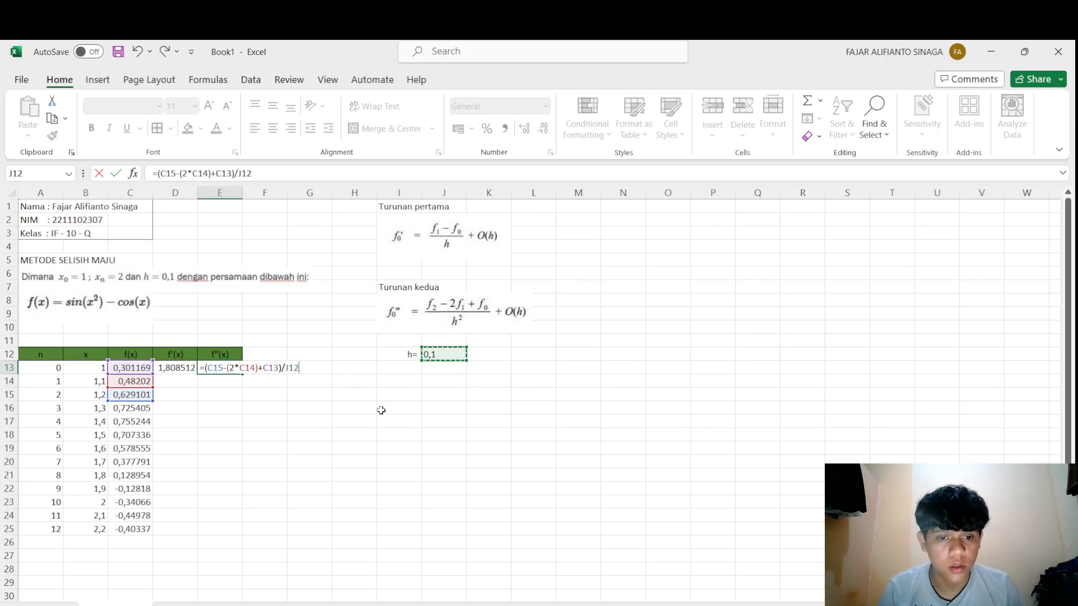
{"action": "left_click", "coordinate": [291, 368]}
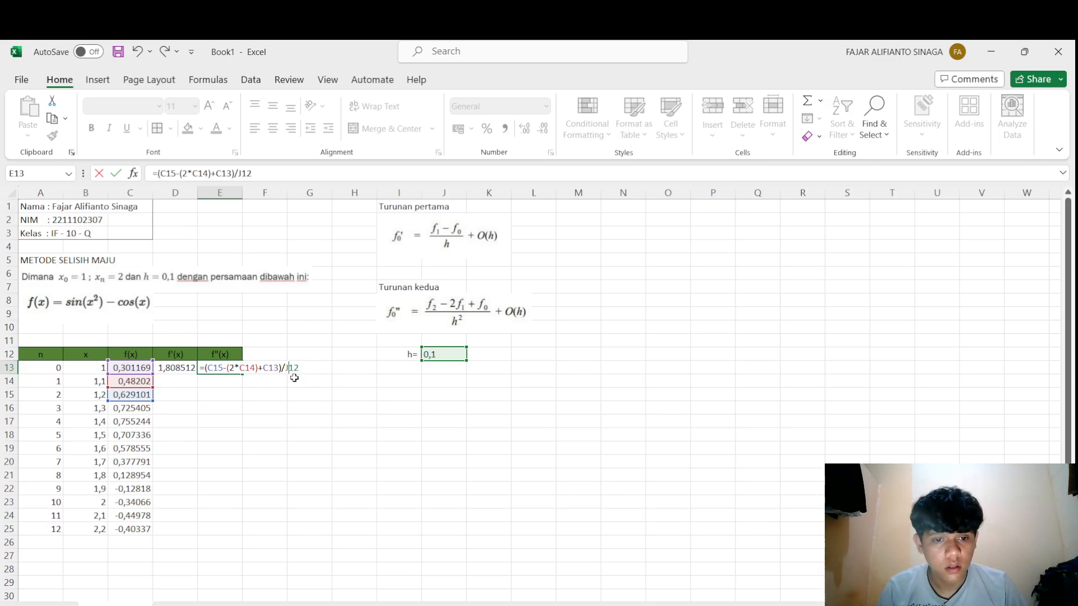
{"action": "type", "text": "$12^2"}
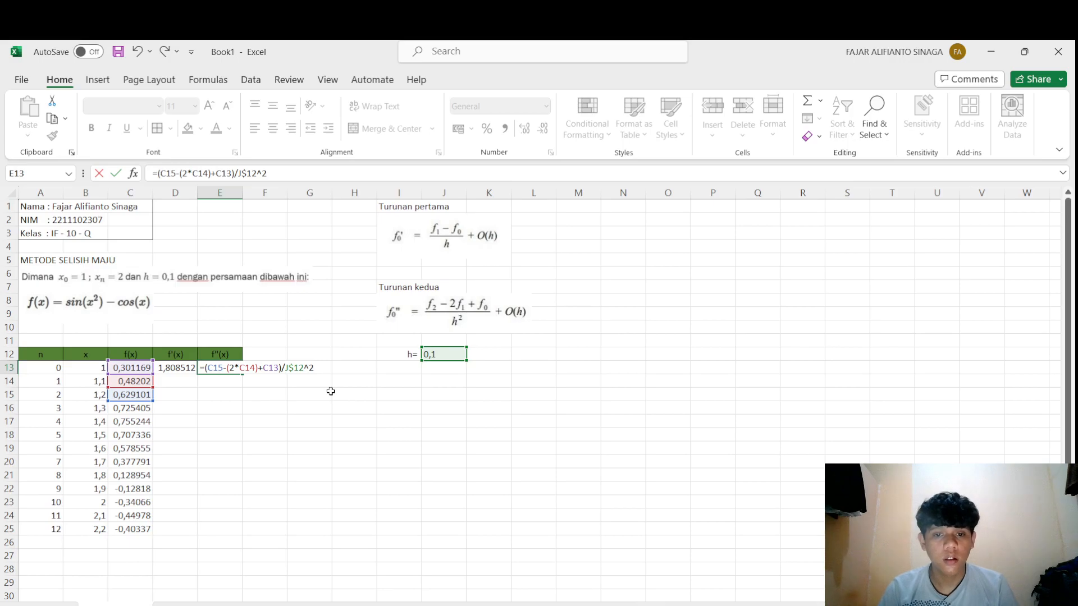
{"action": "key", "text": "Return"}
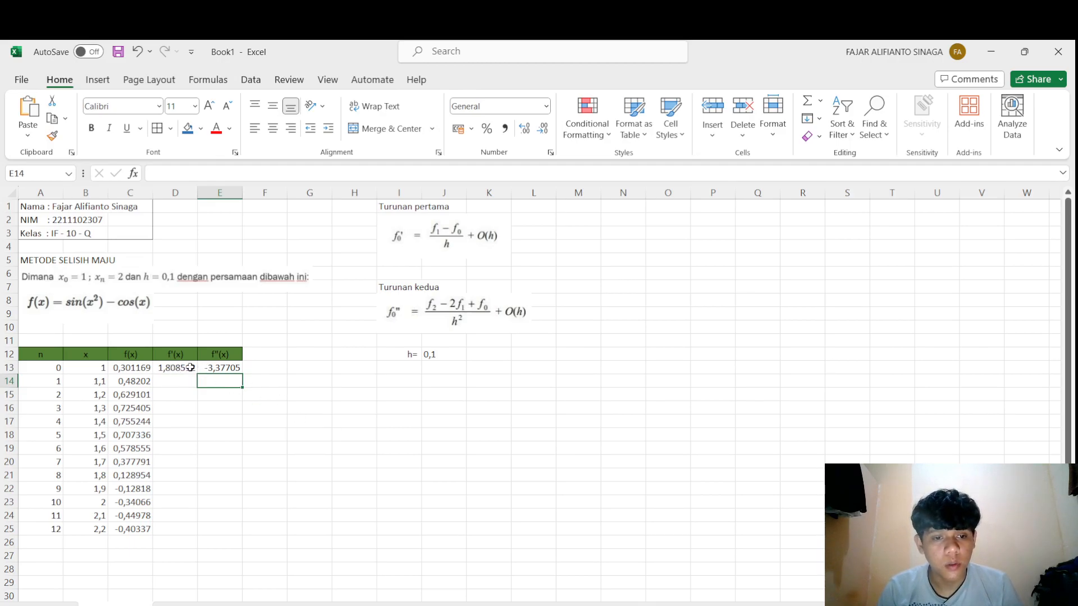
- Fill the first- and second-derivative formulas in D13:E13 down through row 23
{"action": "left_click_drag", "start_coordinate": [174, 368], "coordinate": [220, 368]}
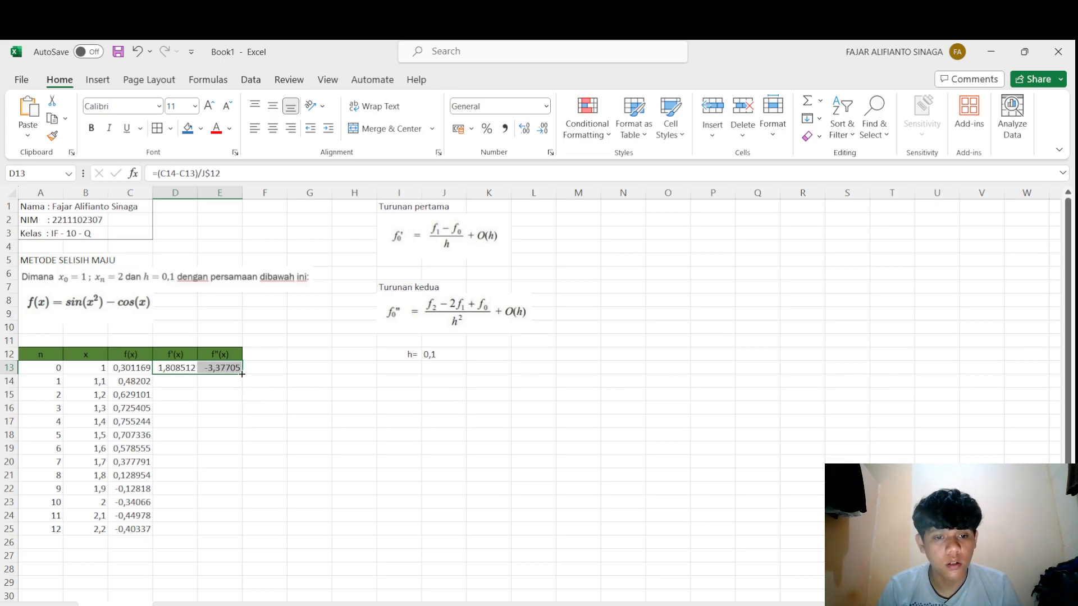
{"action": "left_click_drag", "start_coordinate": [242, 374], "coordinate": [237, 510]}
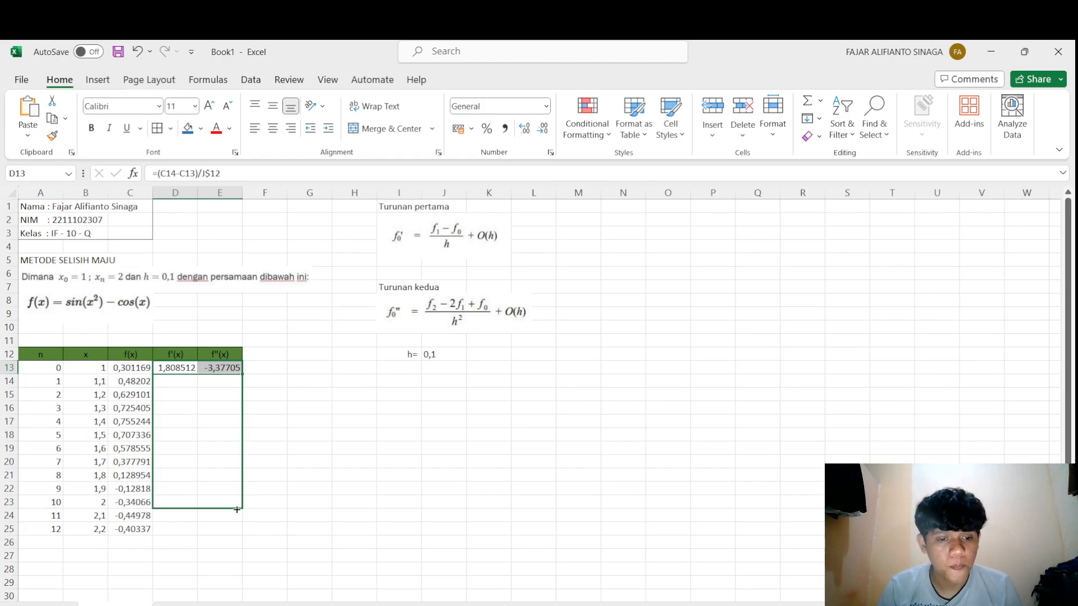
{"action": "left_click_drag", "start_coordinate": [236, 507], "coordinate": [236, 508]}
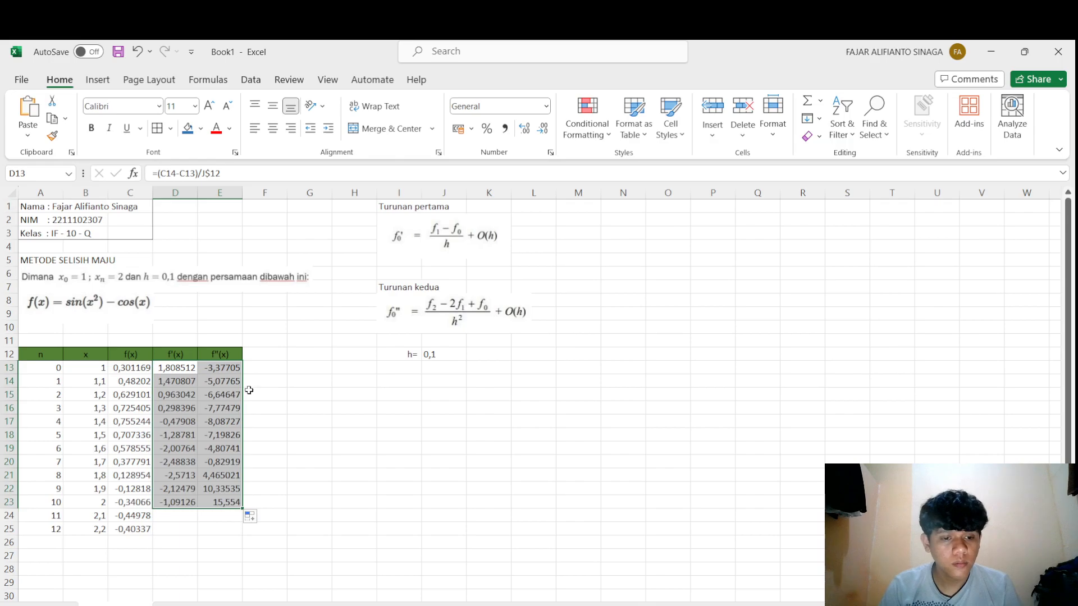
{"action": "left_click", "coordinate": [310, 489]}
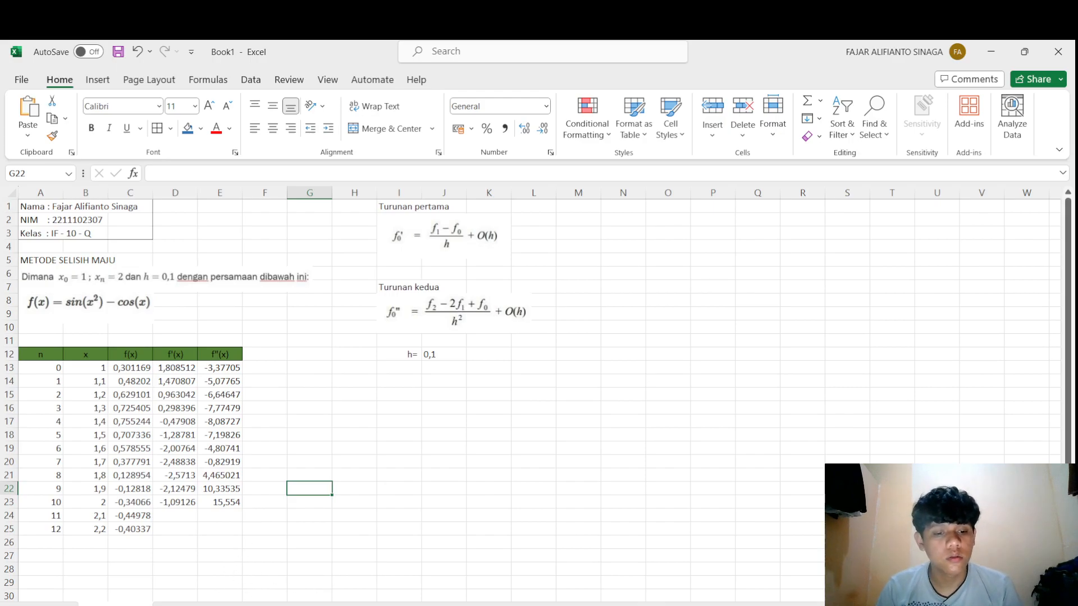
- Switch to the Metode Selisih Mundur sheet and enter the starting values n = 0 in A15 and x = 1 in B15
{"action": "left_click", "coordinate": [203, 605]}
{"action": "left_click", "coordinate": [288, 403]}
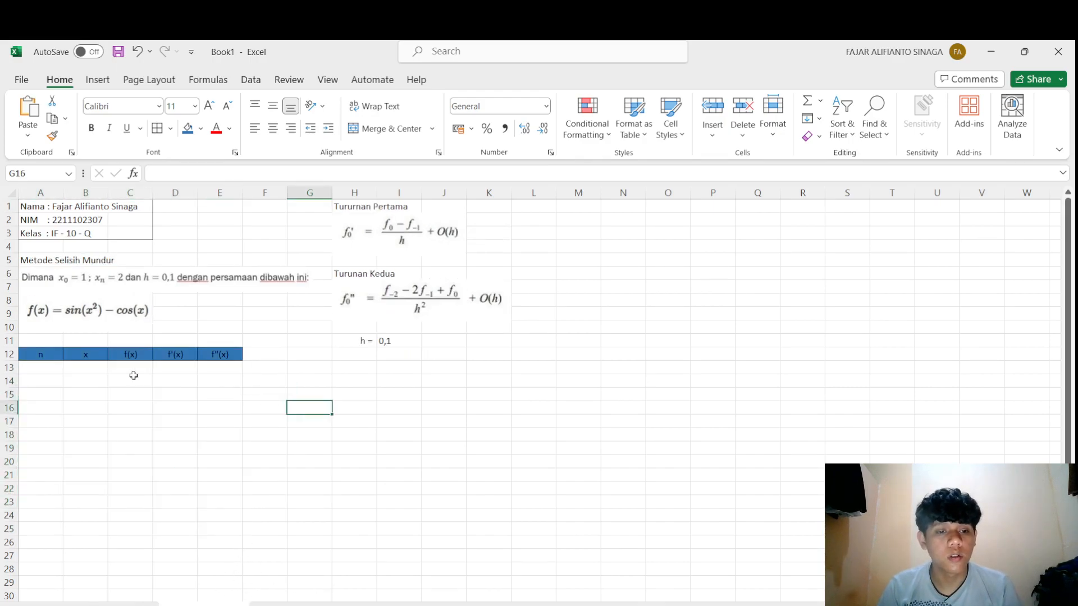
{"action": "left_click", "coordinate": [45, 373]}
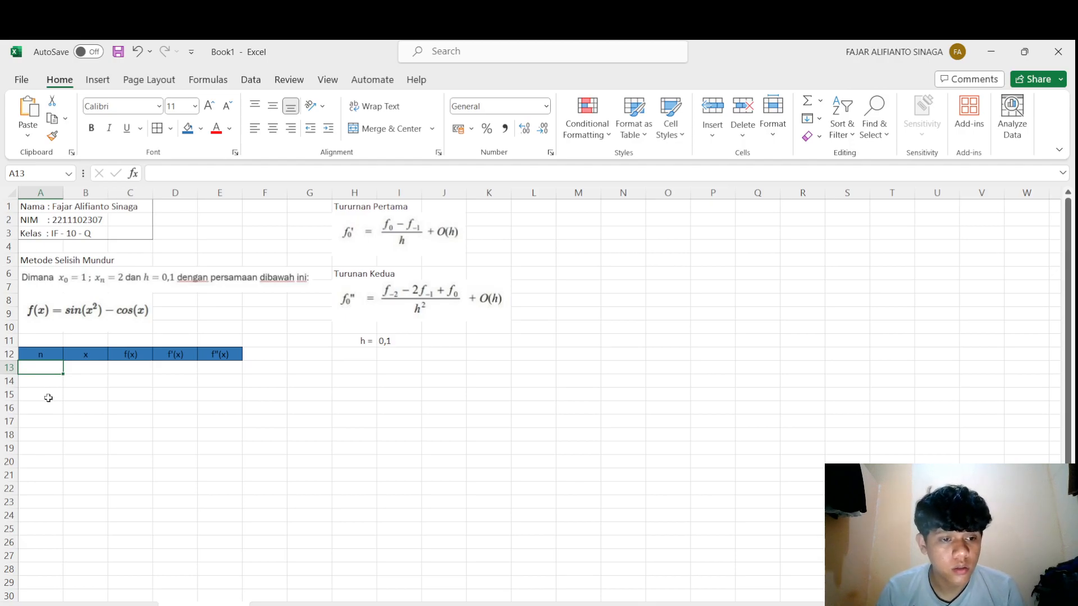
{"action": "left_click", "coordinate": [48, 398]}
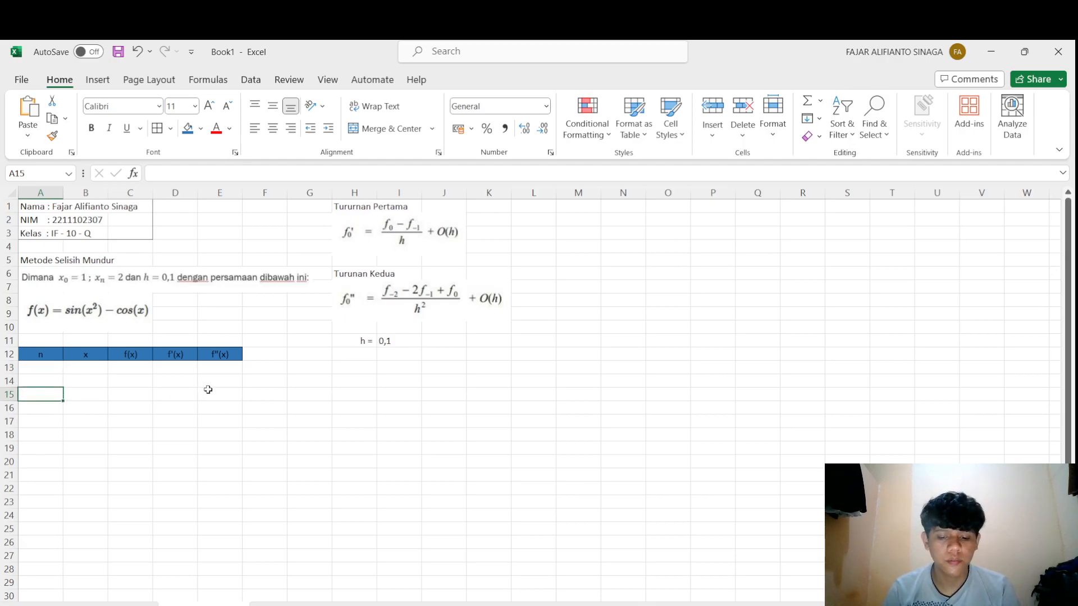
{"action": "type", "text": "0"}
{"action": "left_click", "coordinate": [90, 396]}
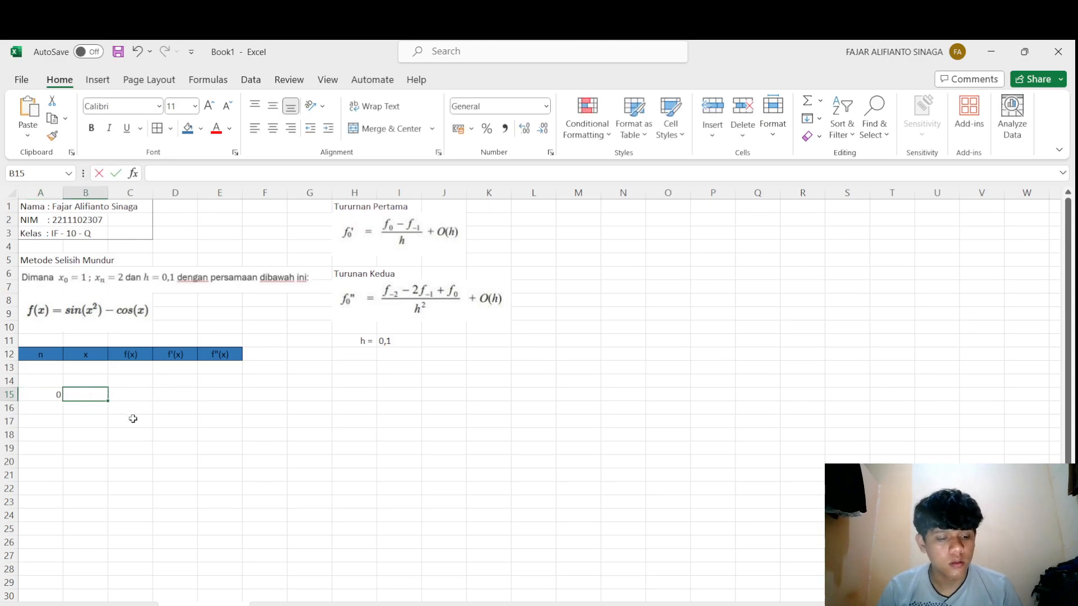
{"action": "type", "text": "1"}
- Enter the formula =B15-0,1 in B14 and fill it up to B13 for the x values preceding the start
{"action": "left_click", "coordinate": [85, 380]}
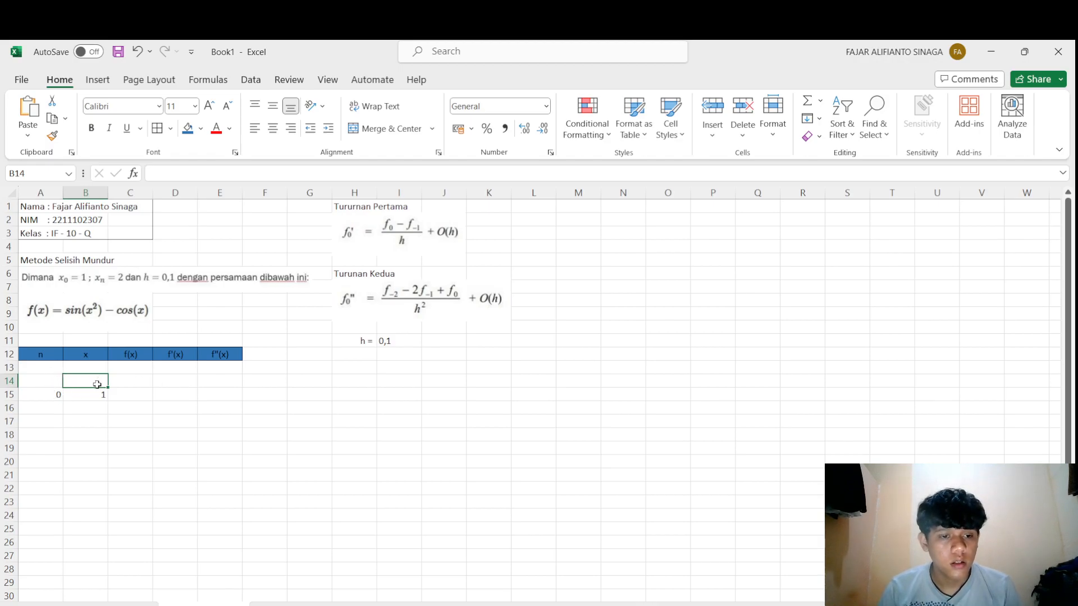
{"action": "type", "text": "="}
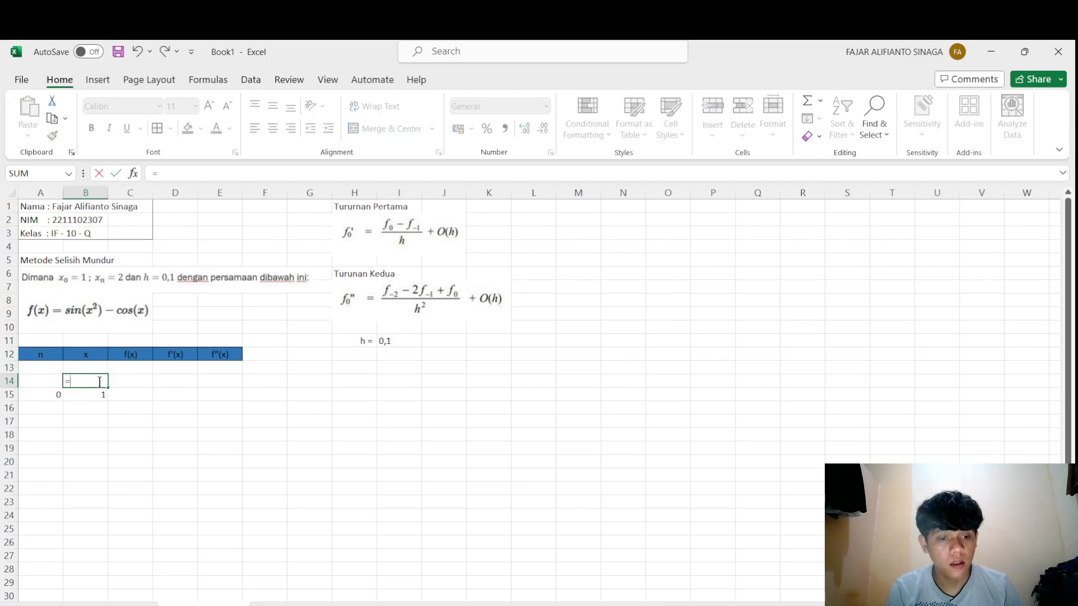
{"action": "left_click", "coordinate": [96, 397]}
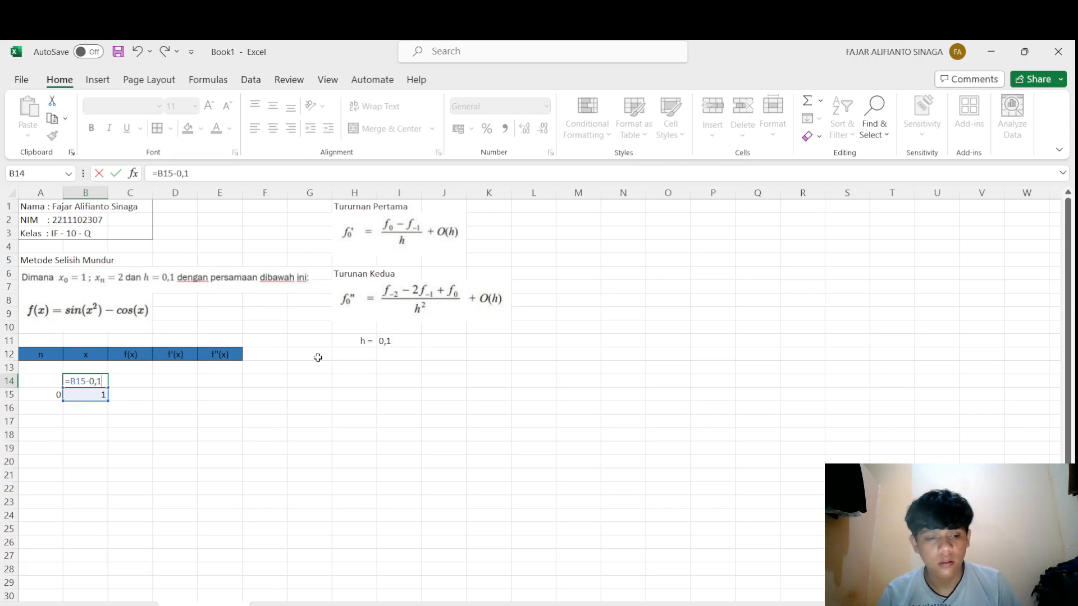
{"action": "key", "text": "Return"}
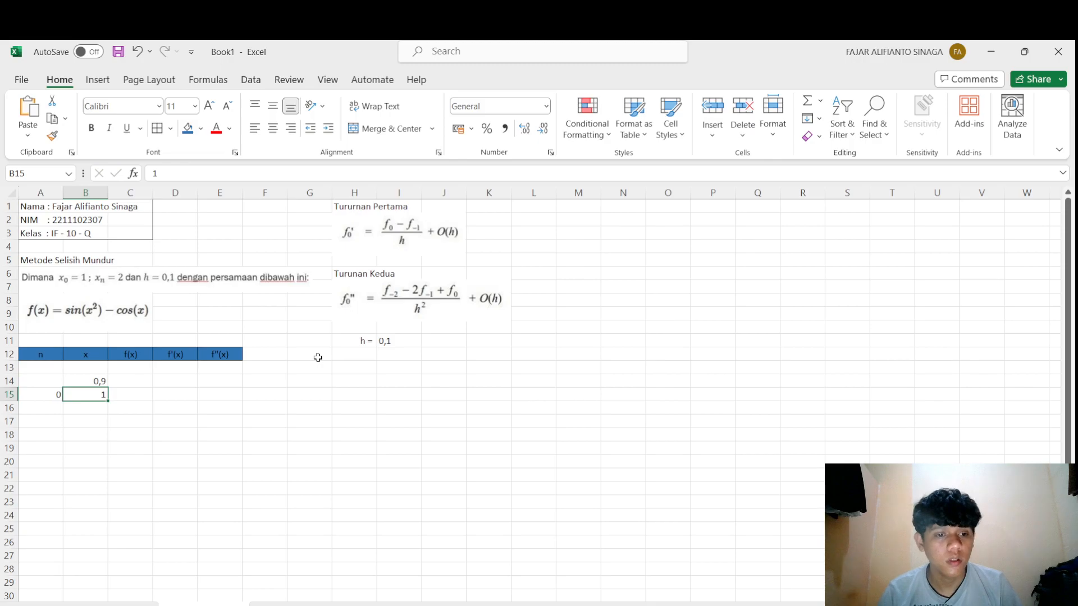
{"action": "left_click", "coordinate": [98, 382]}
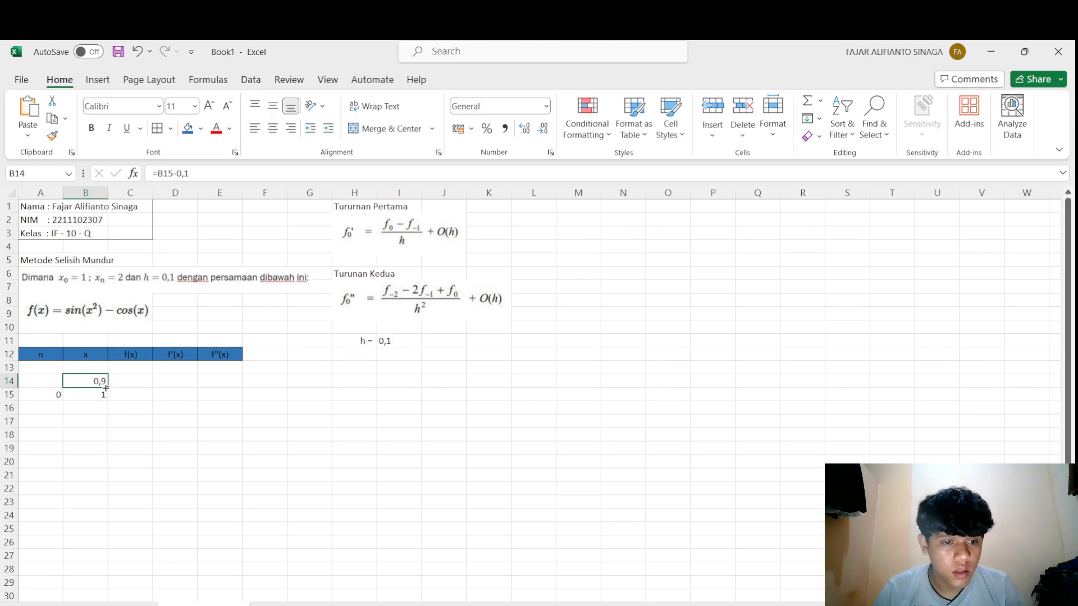
{"action": "left_click_drag", "start_coordinate": [107, 388], "coordinate": [106, 369]}
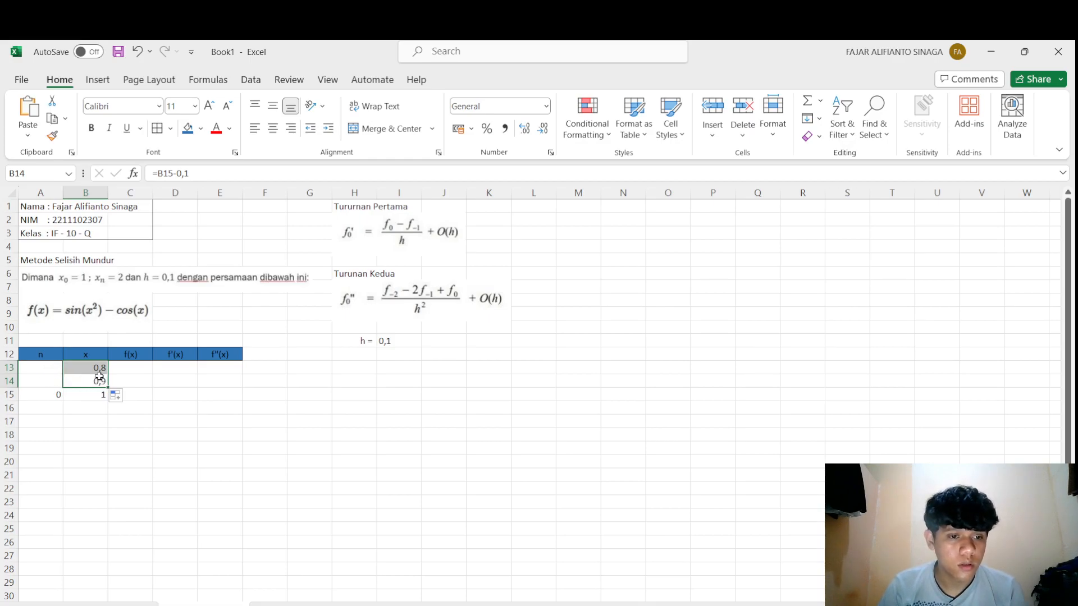
{"action": "left_click", "coordinate": [85, 408]}
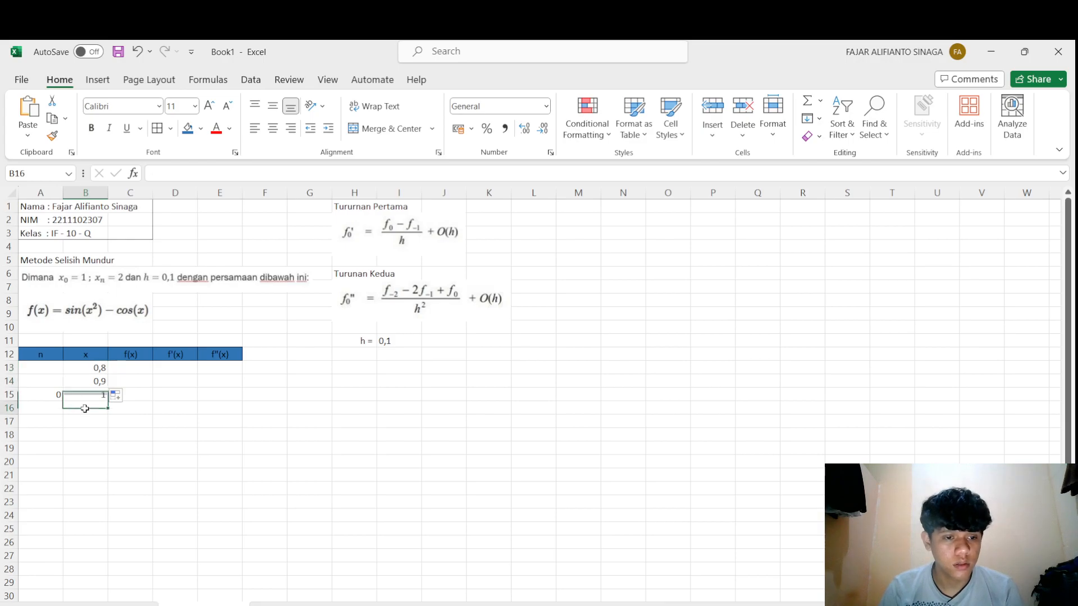
- Enter 1 as the n value in A16 and the x formula =B15+0,1 in B16
{"action": "left_click", "coordinate": [56, 410]}
{"action": "type", "text": "1"}
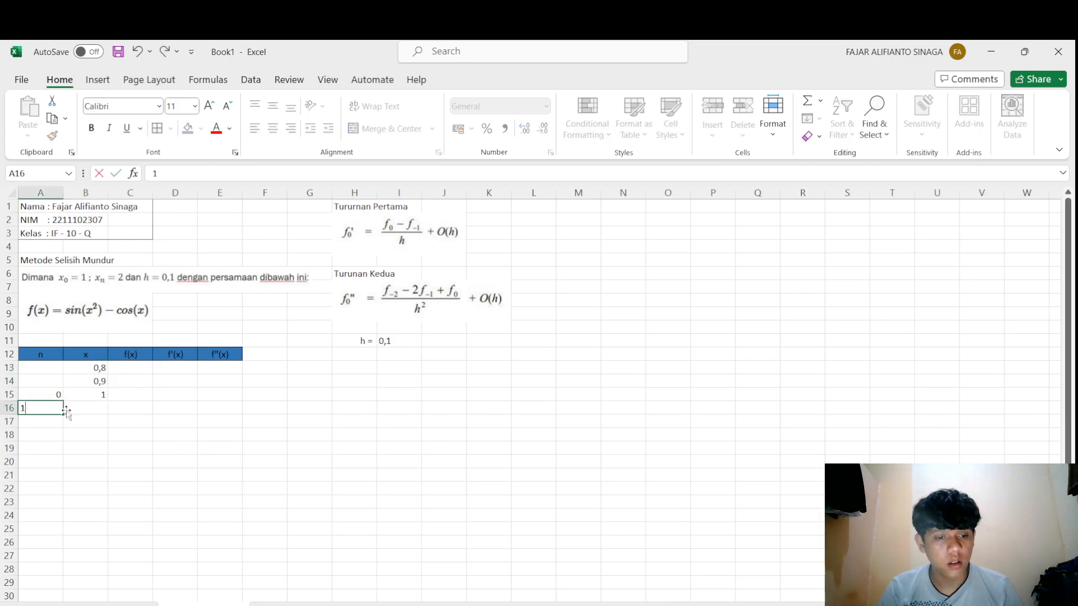
{"action": "left_click", "coordinate": [96, 409]}
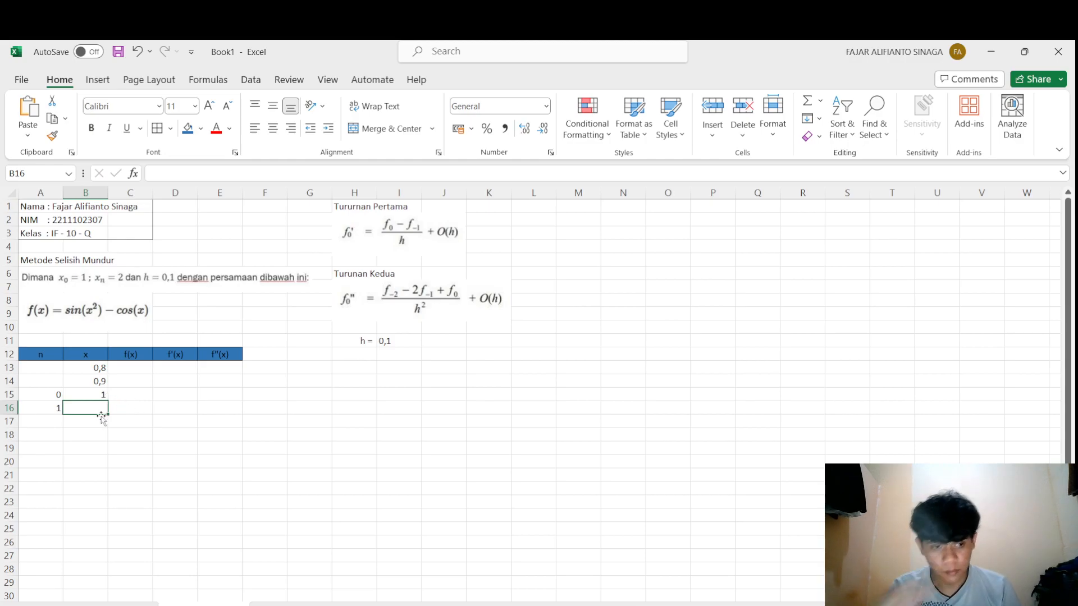
{"action": "type", "text": "="}
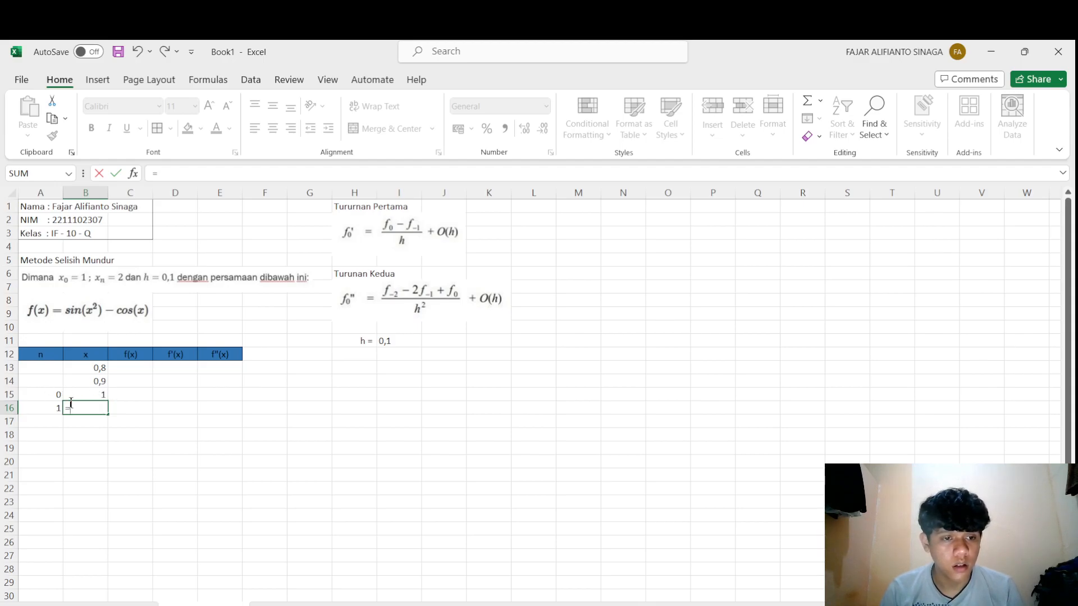
{"action": "left_click", "coordinate": [94, 397]}
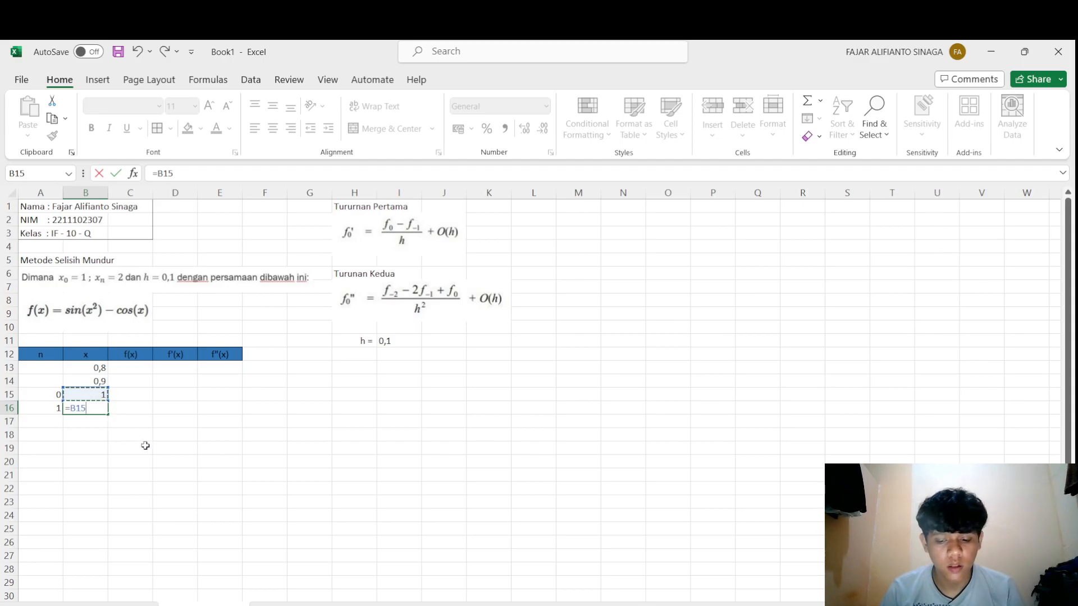
{"action": "type", "text": "+0,1"}
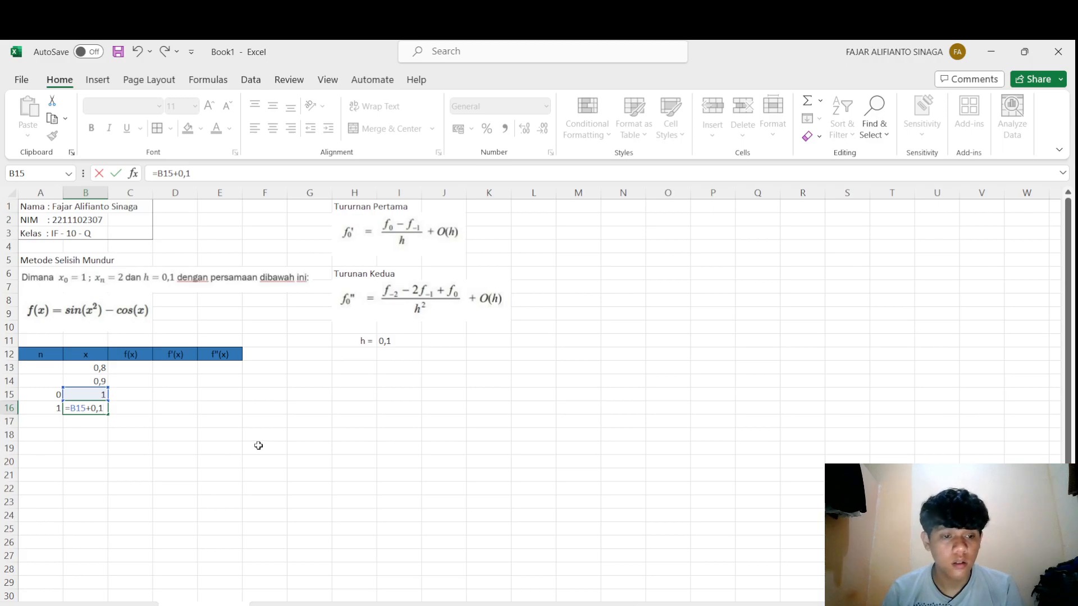
{"action": "key", "text": "Return"}
- Fill the n and x series in A16:B16 down through row 25
{"action": "left_click_drag", "start_coordinate": [43, 409], "coordinate": [83, 411]}
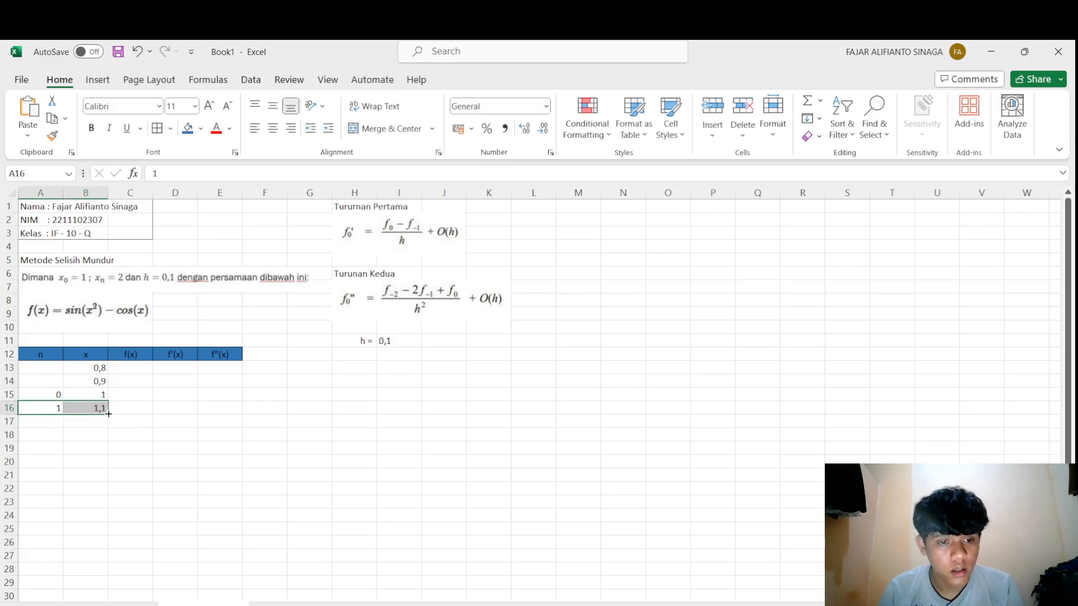
{"action": "left_click_drag", "start_coordinate": [108, 413], "coordinate": [111, 536]}
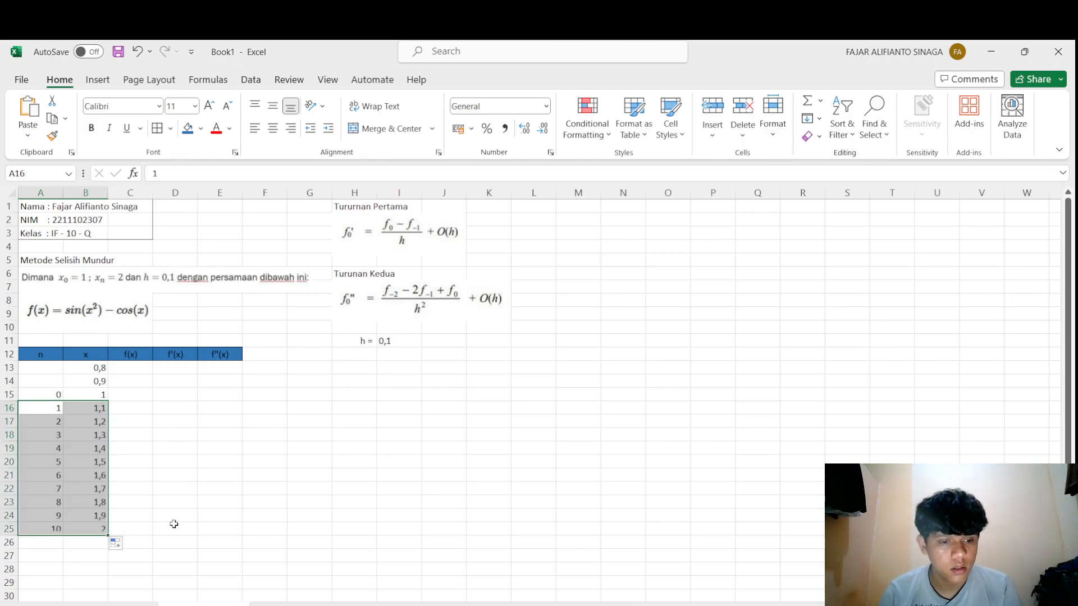
{"action": "left_click", "coordinate": [96, 542]}
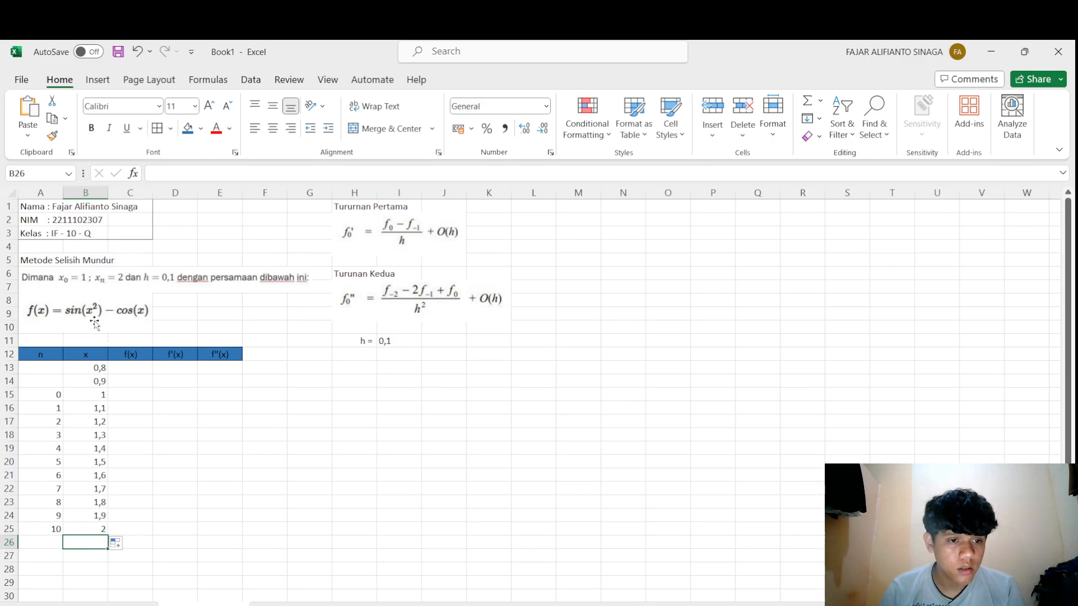
- Enter =SIN(B13^2)-COS(B13) in C13 and fill it down through C25 for the f(x) column
{"action": "left_click", "coordinate": [137, 367]}
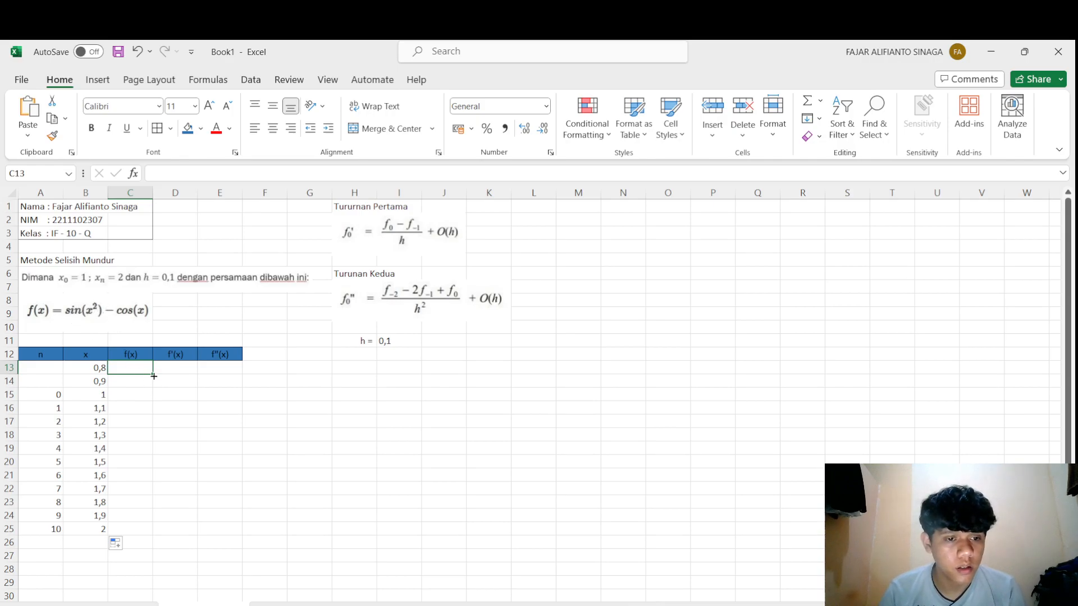
{"action": "type", "text": "="}
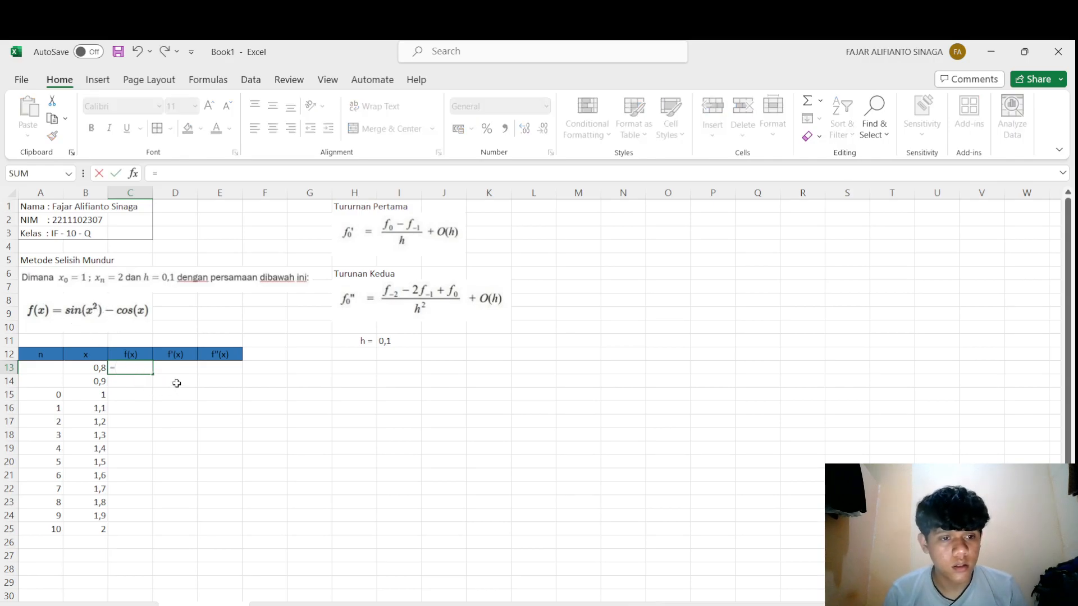
{"action": "type", "text": "sin("}
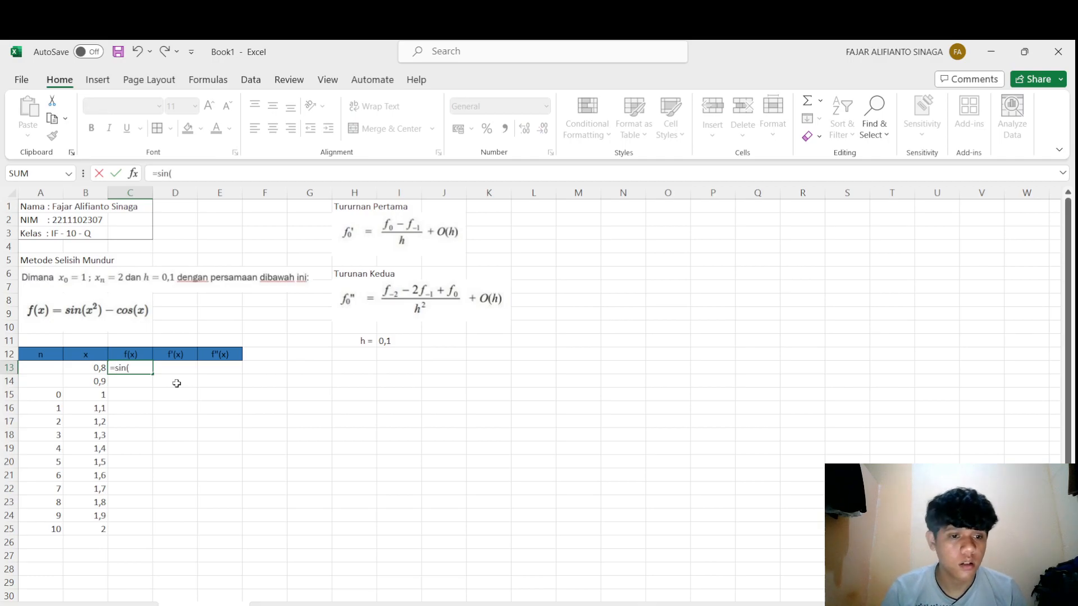
{"action": "left_click", "coordinate": [90, 367]}
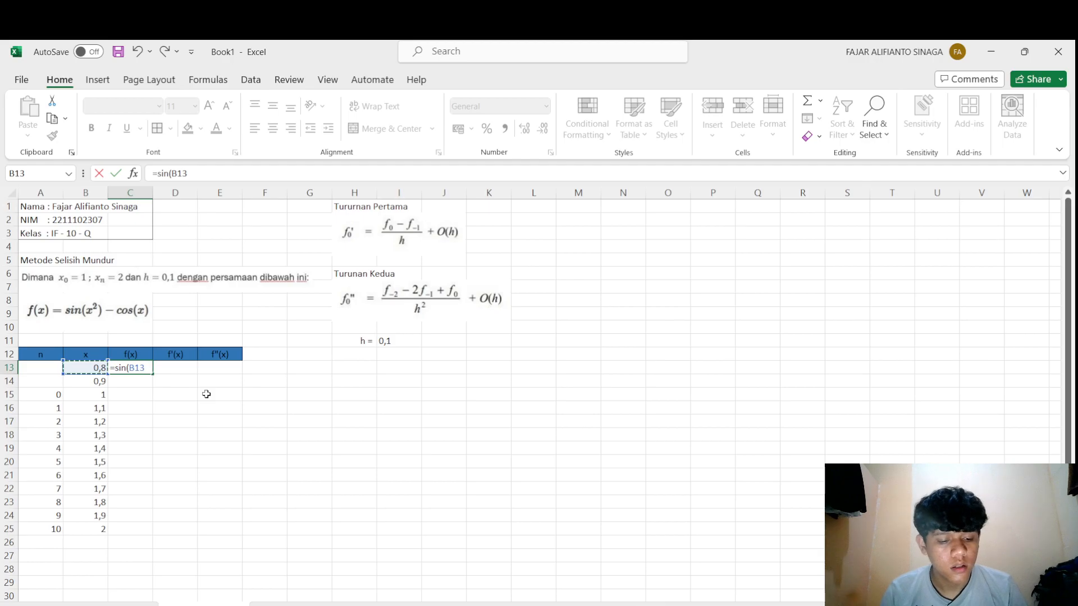
{"action": "type", "text": "^2"}
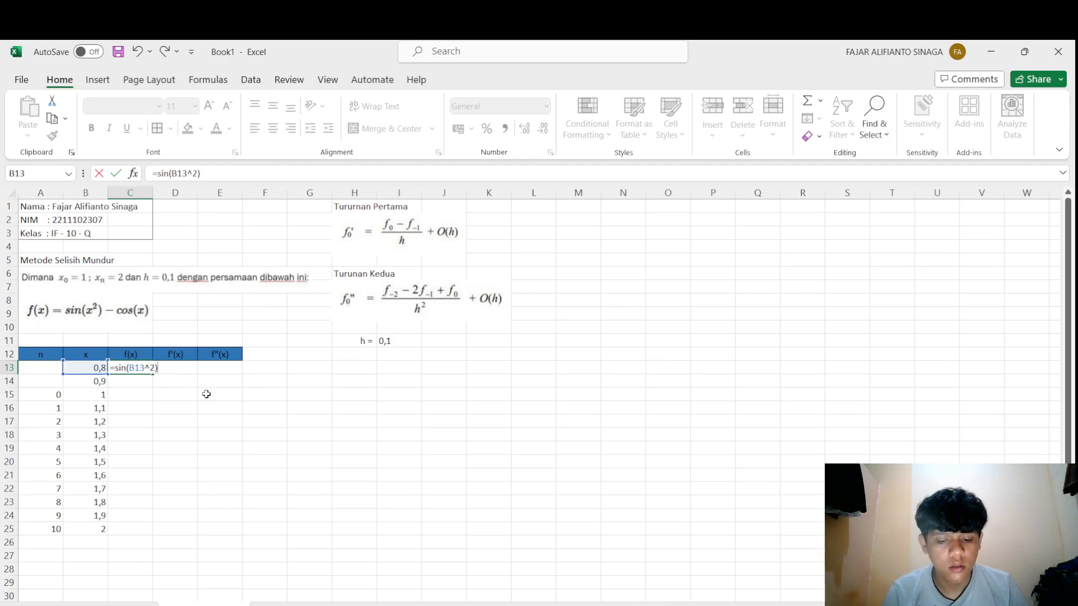
{"action": "type", "text": ")-cos"}
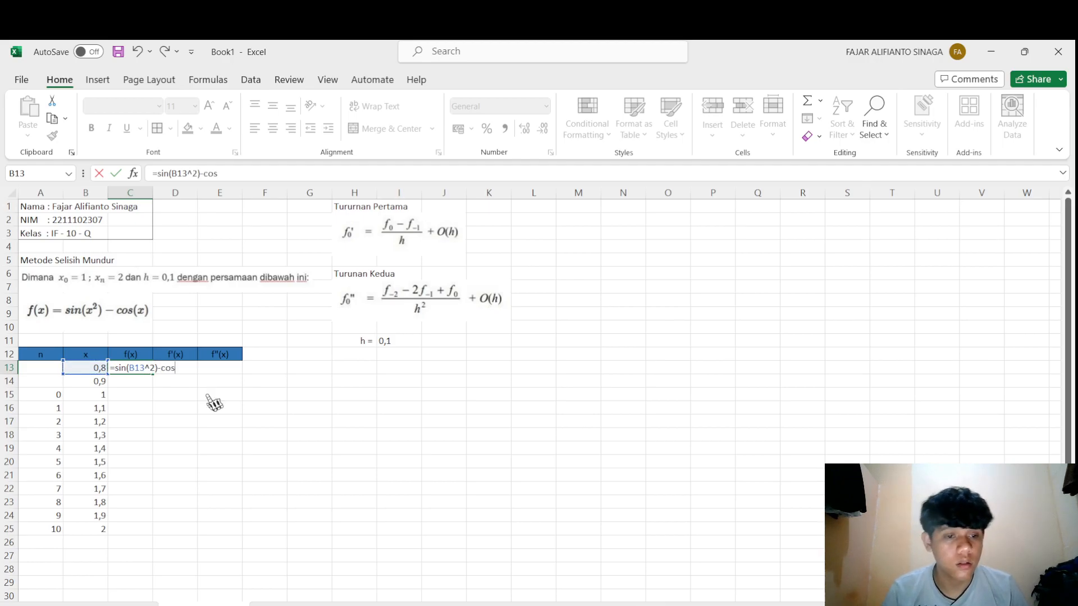
{"action": "type", "text": "("}
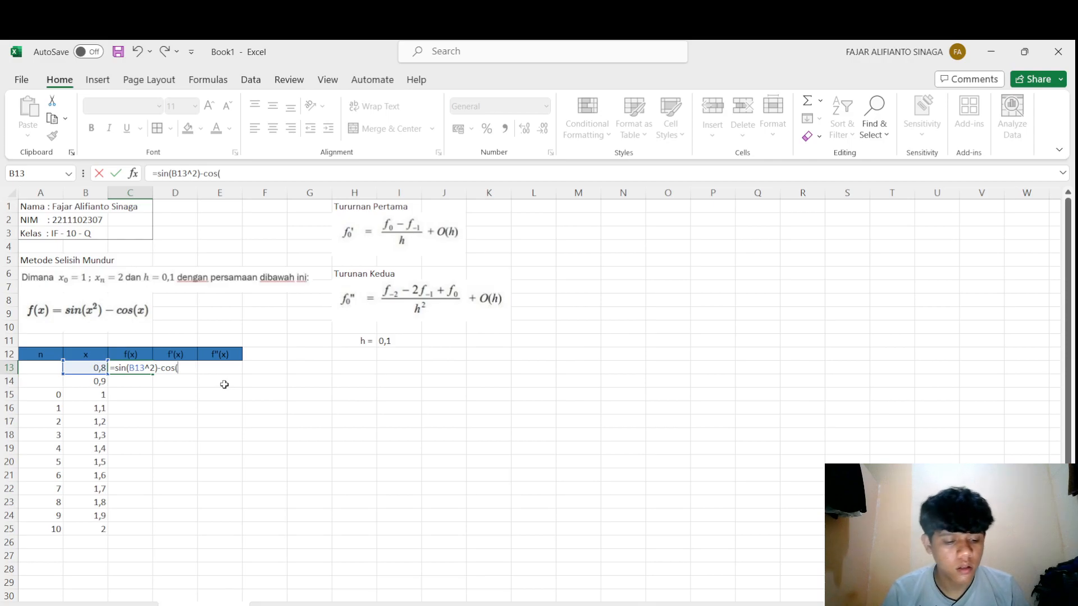
{"action": "left_click", "coordinate": [90, 371]}
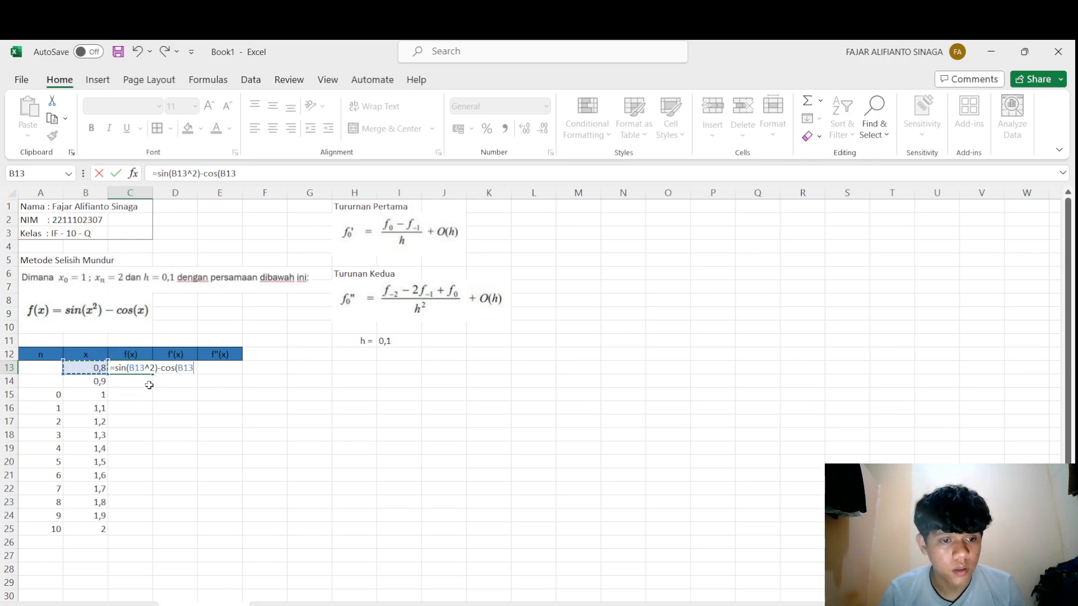
{"action": "type", "text": ")"}
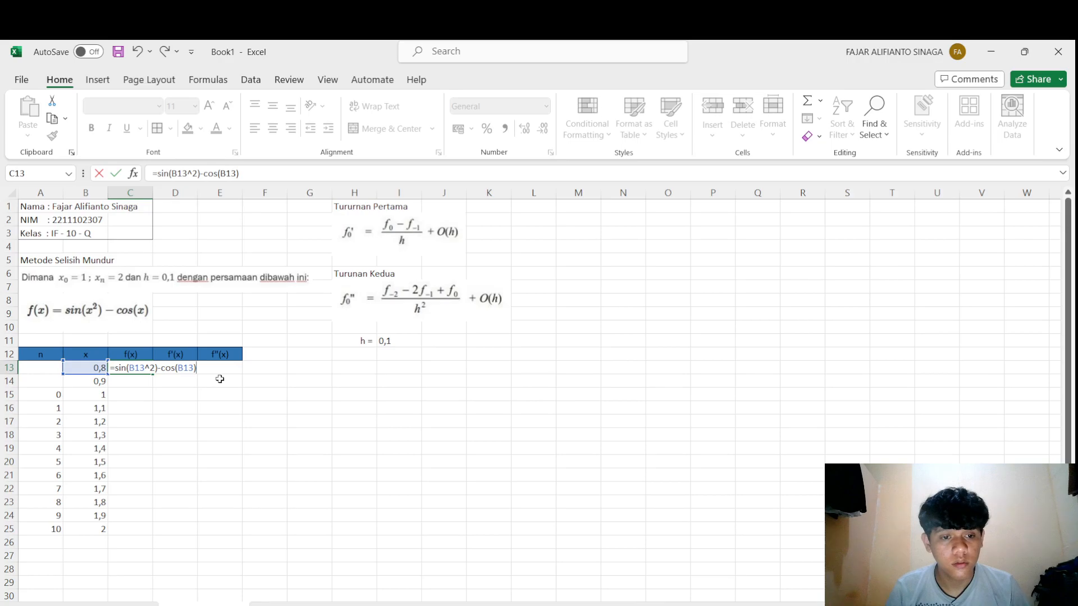
{"action": "key", "text": "Return"}
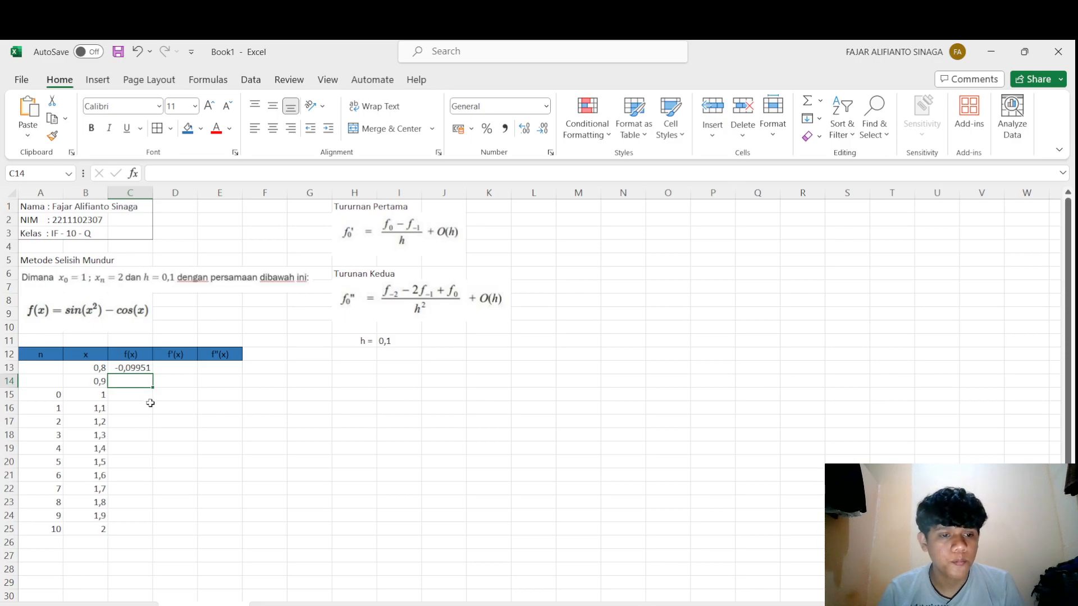
{"action": "key", "text": "Up"}
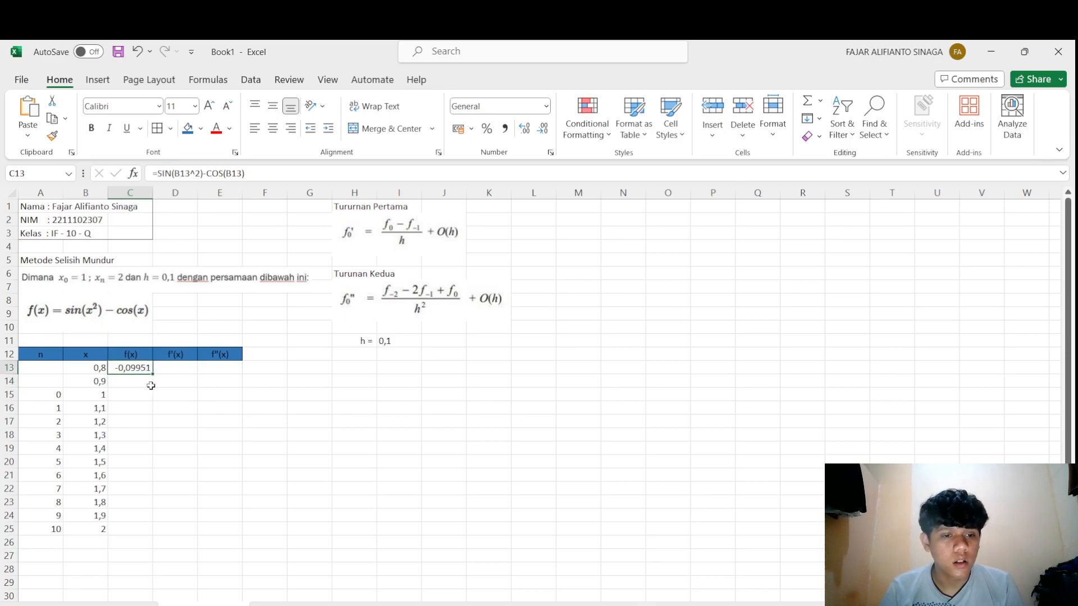
{"action": "left_click_drag", "start_coordinate": [153, 374], "coordinate": [153, 532]}
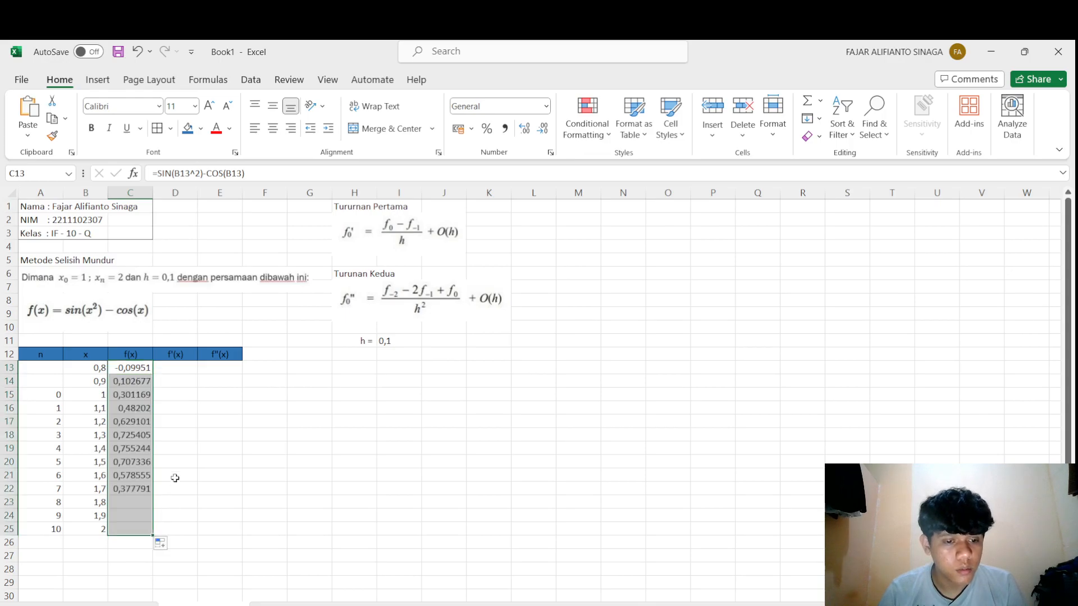
- Enter the backward-difference first-derivative formula =(C15-C14)/I$11 in D15
{"action": "left_click", "coordinate": [177, 368]}
{"action": "left_click", "coordinate": [179, 393]}
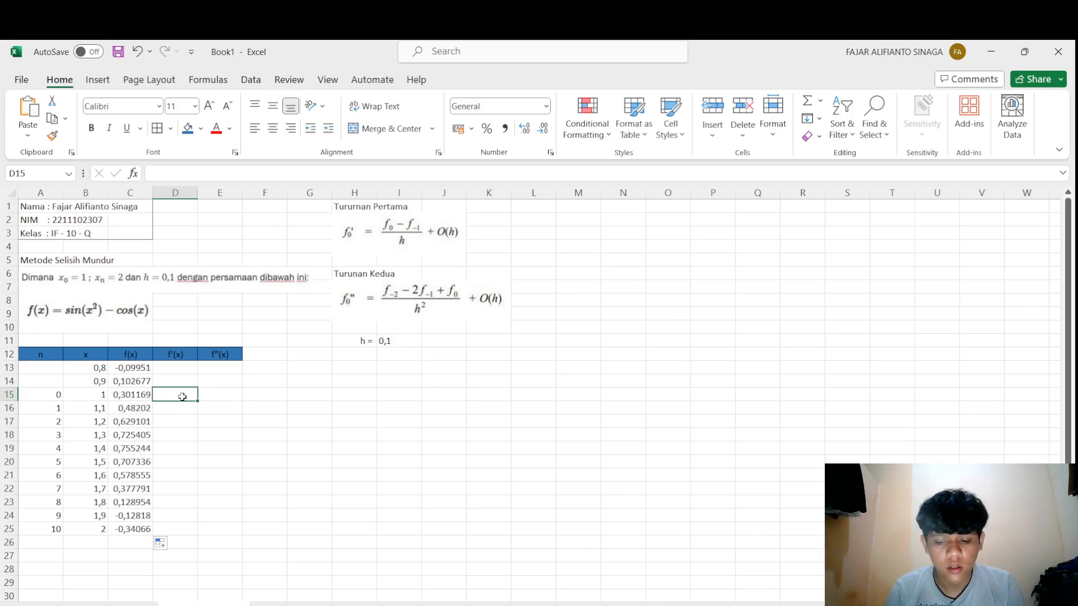
{"action": "type", "text": "="}
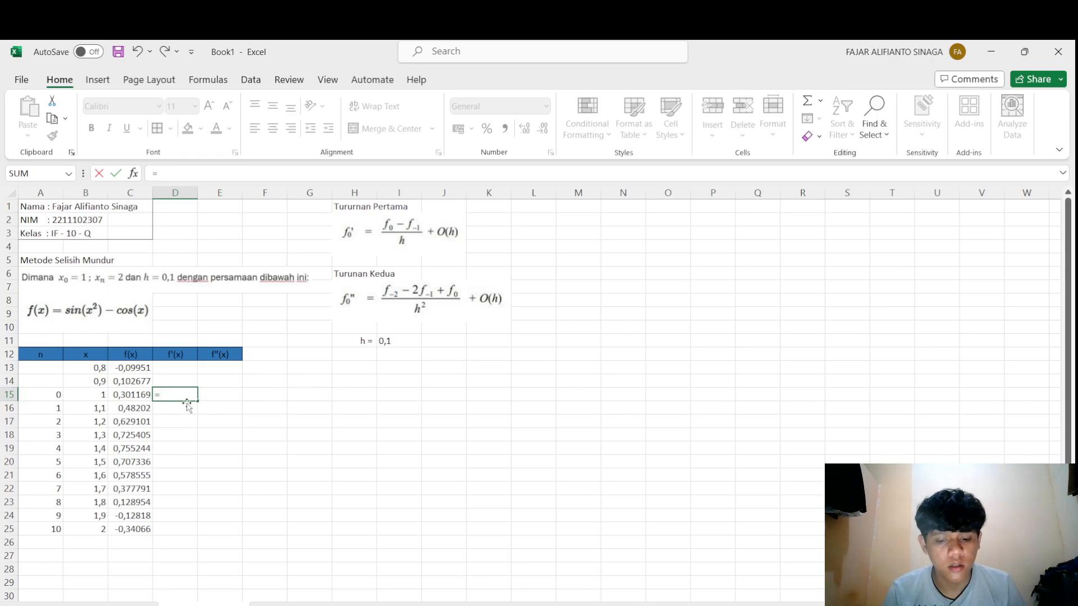
{"action": "key", "text": "Left"}
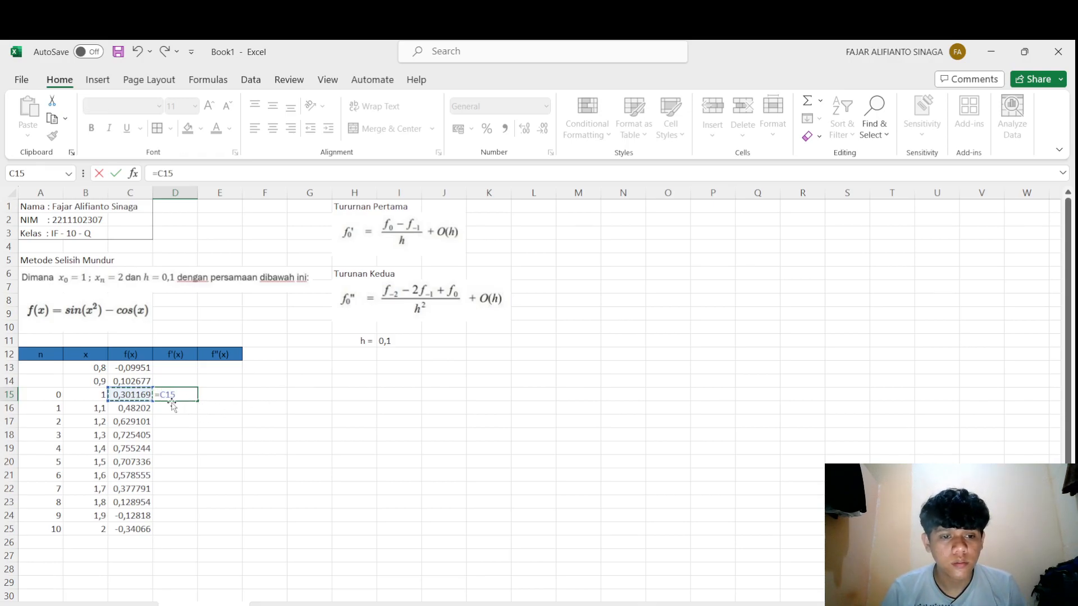
{"action": "left_click", "coordinate": [162, 396]}
{"action": "type", "text": "("}
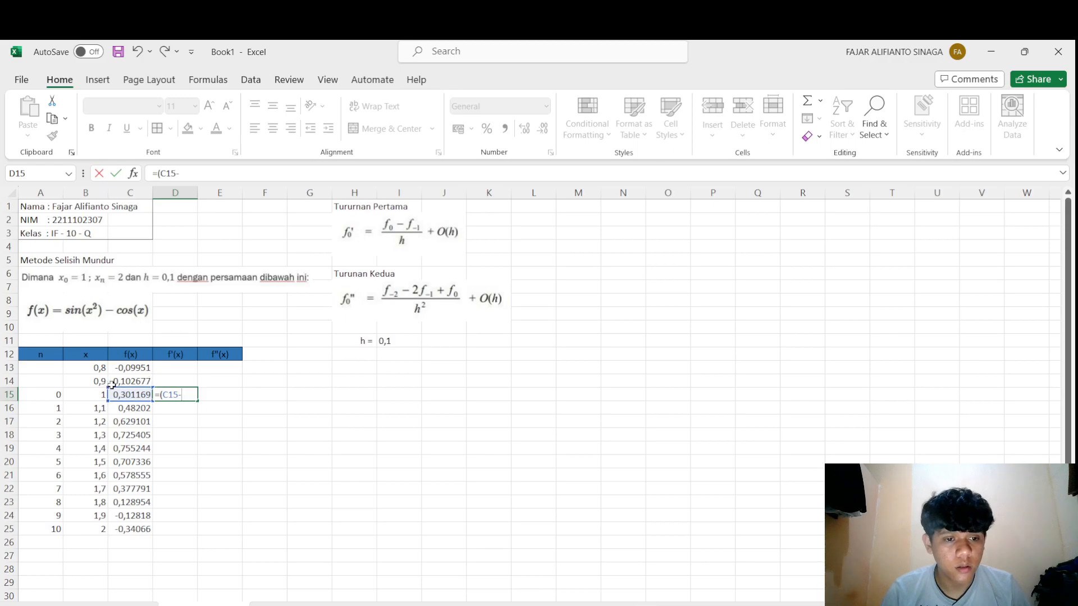
{"action": "left_click", "coordinate": [133, 383]}
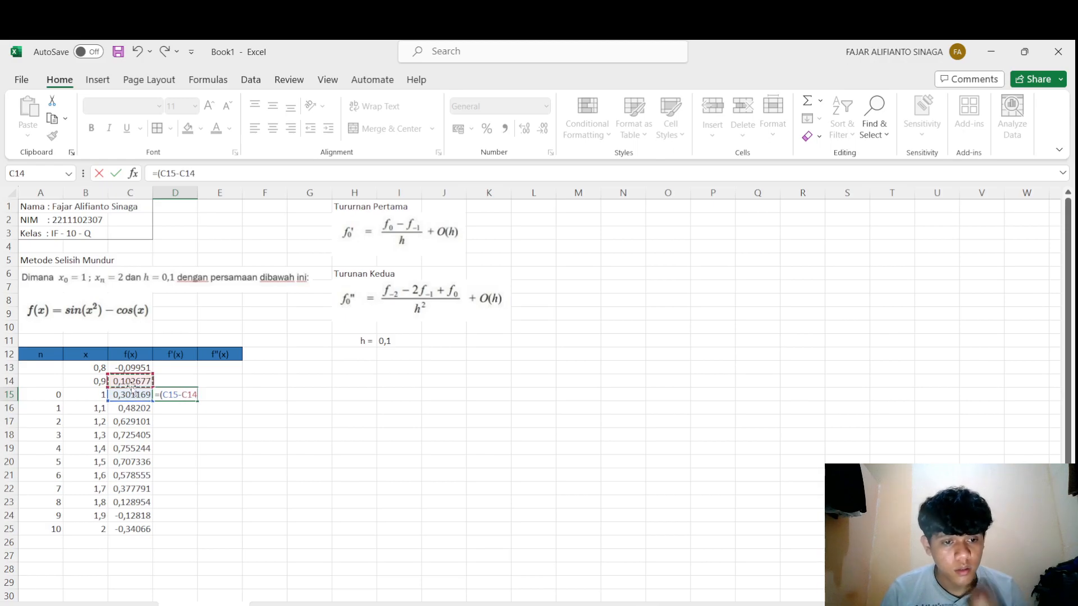
{"action": "type", "text": ")"}
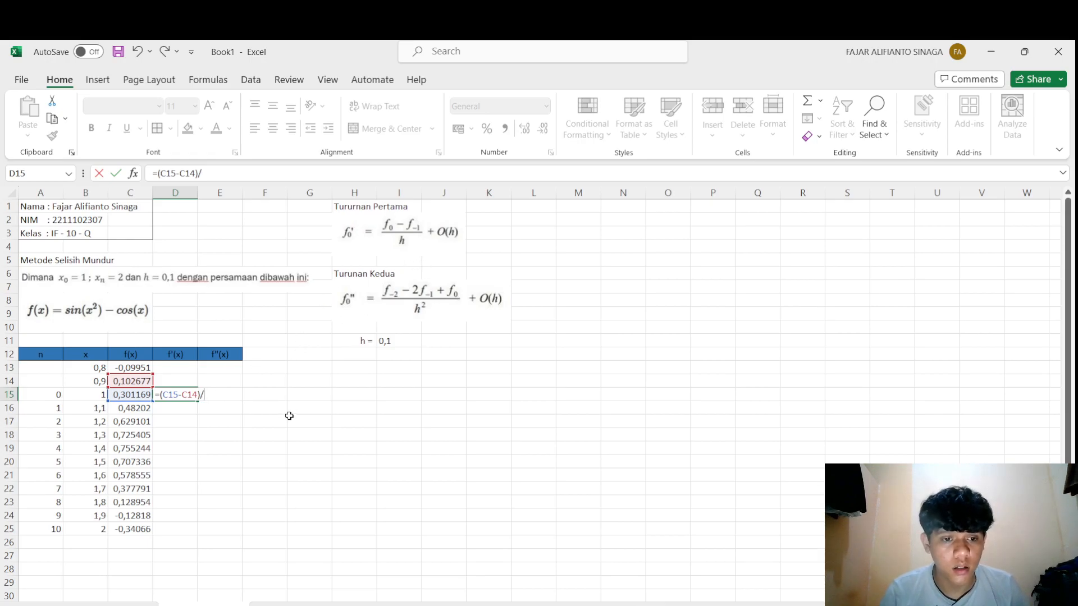
{"action": "type", "text": "/"}
{"action": "left_click", "coordinate": [396, 347]}
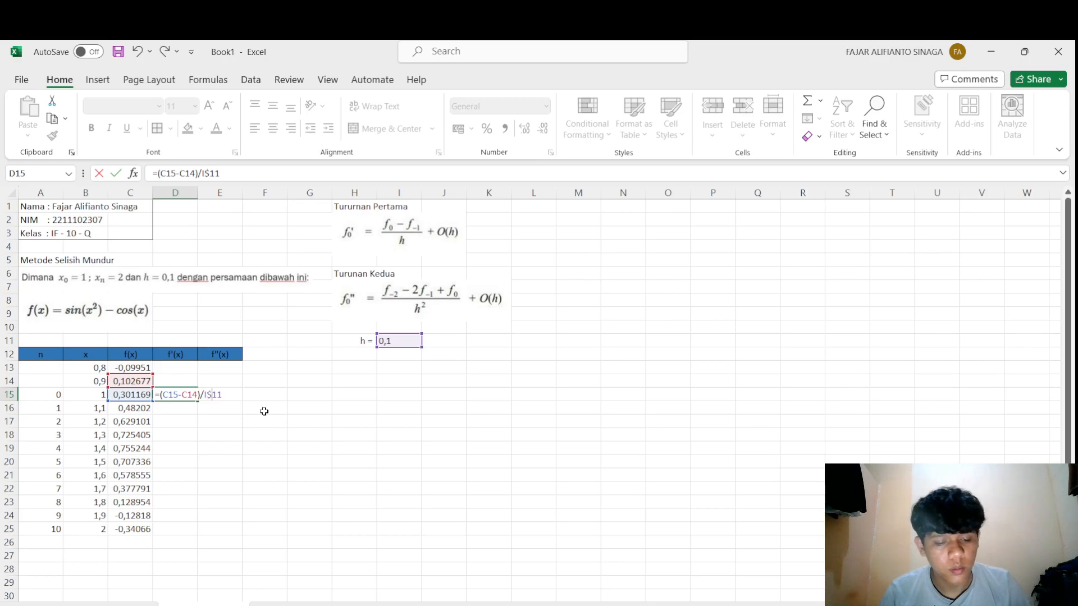
{"action": "key", "text": "Return"}
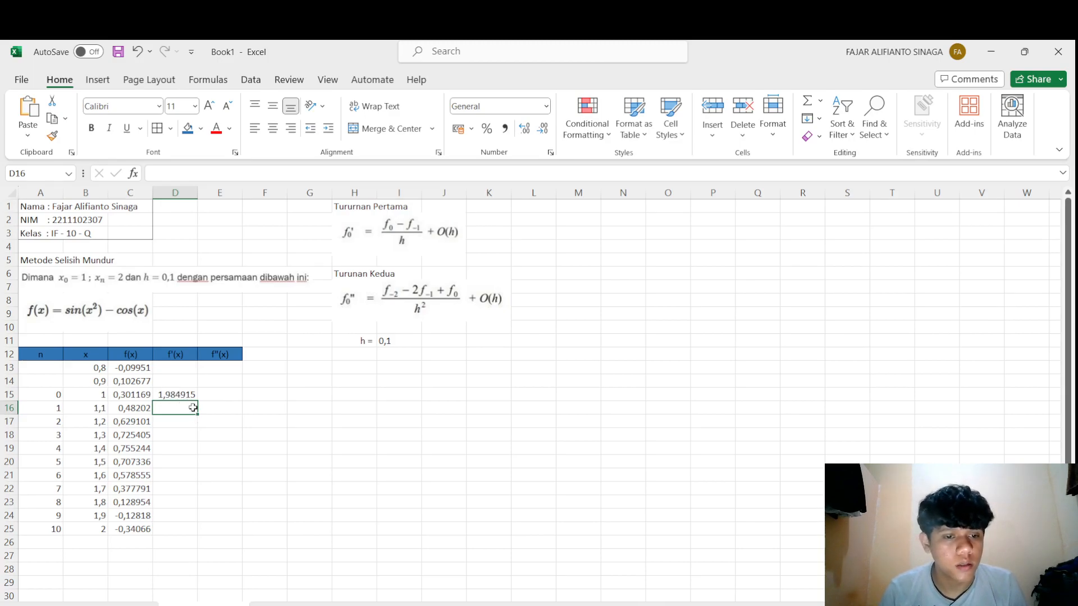
- Enter the backward-difference second-derivative formula =(C13-(2*C14)+C15)/$I$11^2 in E15
{"action": "left_click", "coordinate": [203, 396]}
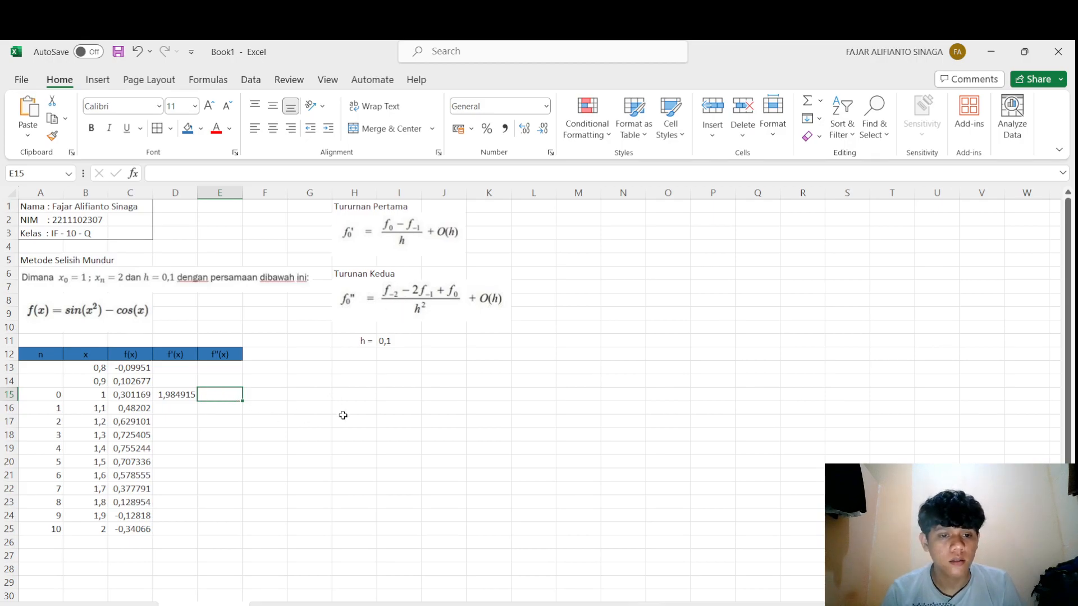
{"action": "type", "text": "="}
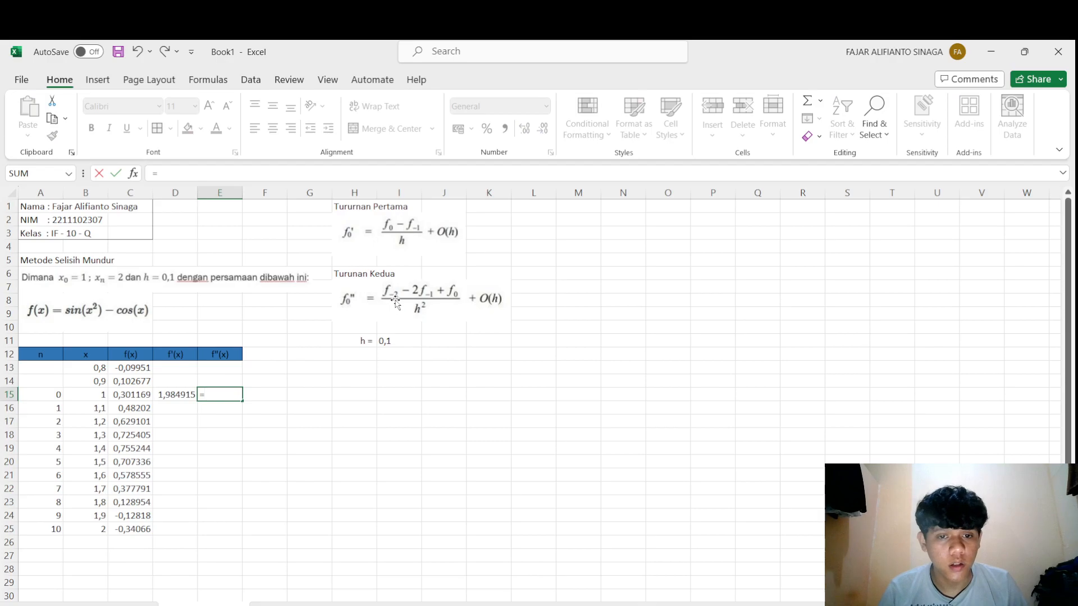
{"action": "left_click", "coordinate": [135, 368]}
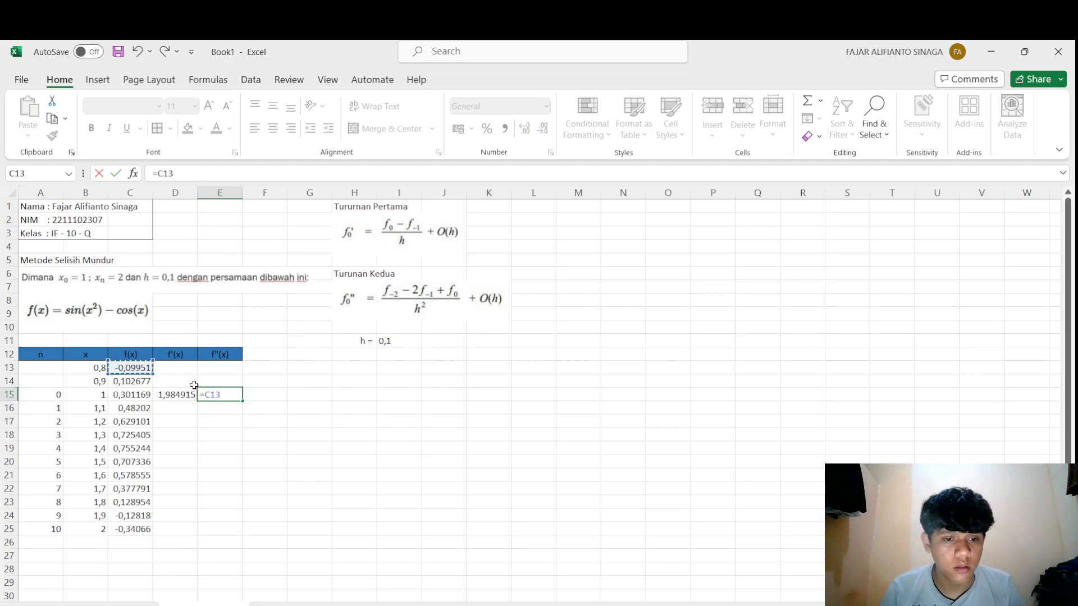
{"action": "key", "text": "F2"}
{"action": "key", "text": "Left"}
{"action": "key", "text": "Left"}
{"action": "key", "text": "Left"}
{"action": "type", "text": "("}
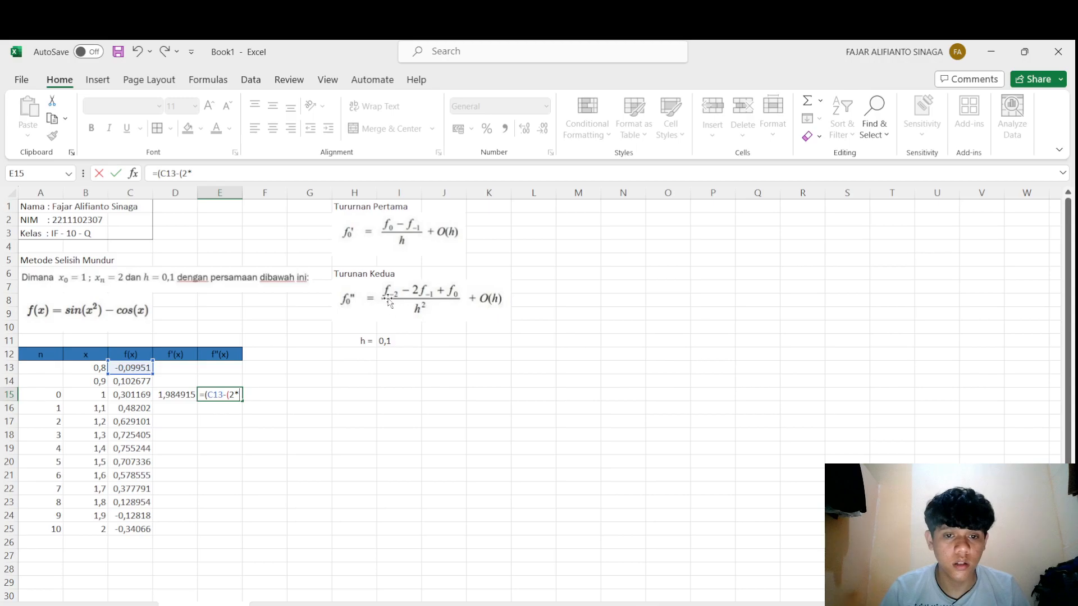
{"action": "left_click", "coordinate": [142, 382]}
{"action": "type", "text": "_"}
{"action": "key", "text": "BackSpace"}
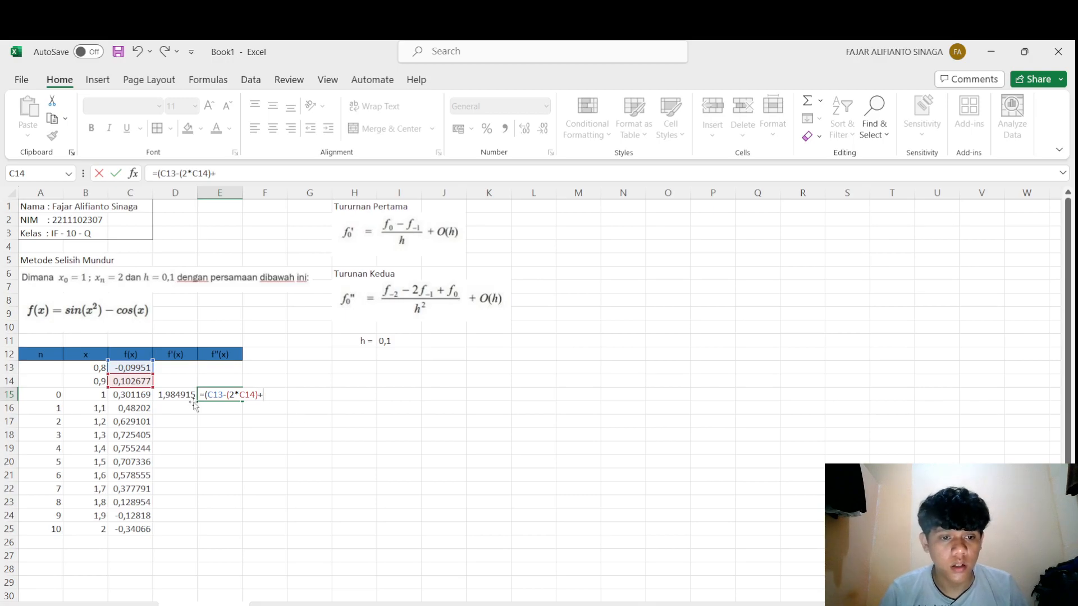
{"action": "left_click", "coordinate": [143, 393]}
{"action": "type", "text": ")/"}
{"action": "left_click", "coordinate": [384, 343]}
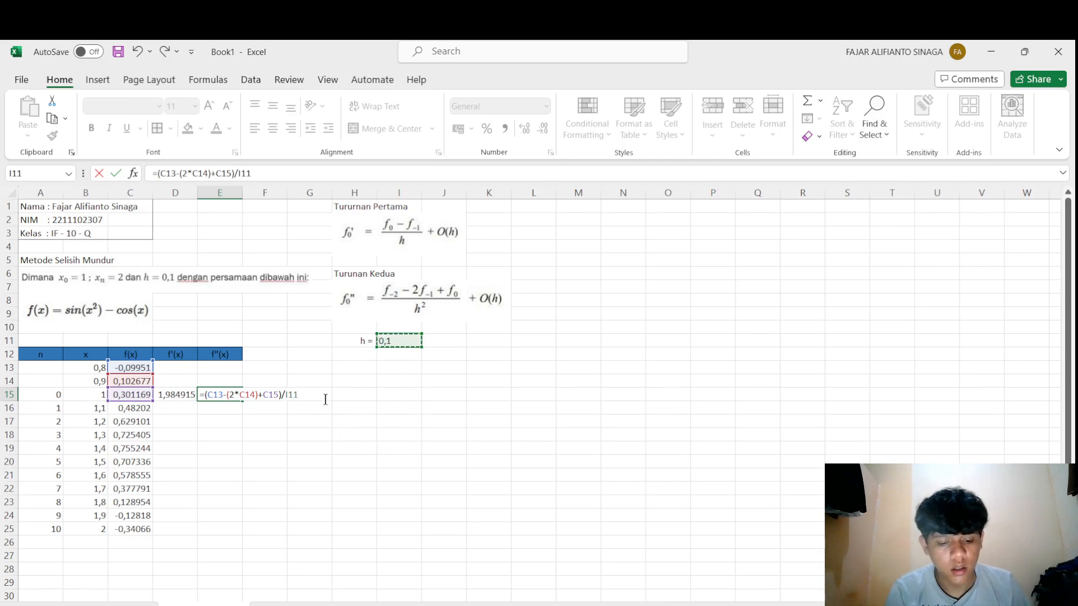
{"action": "type", "text": "^2"}
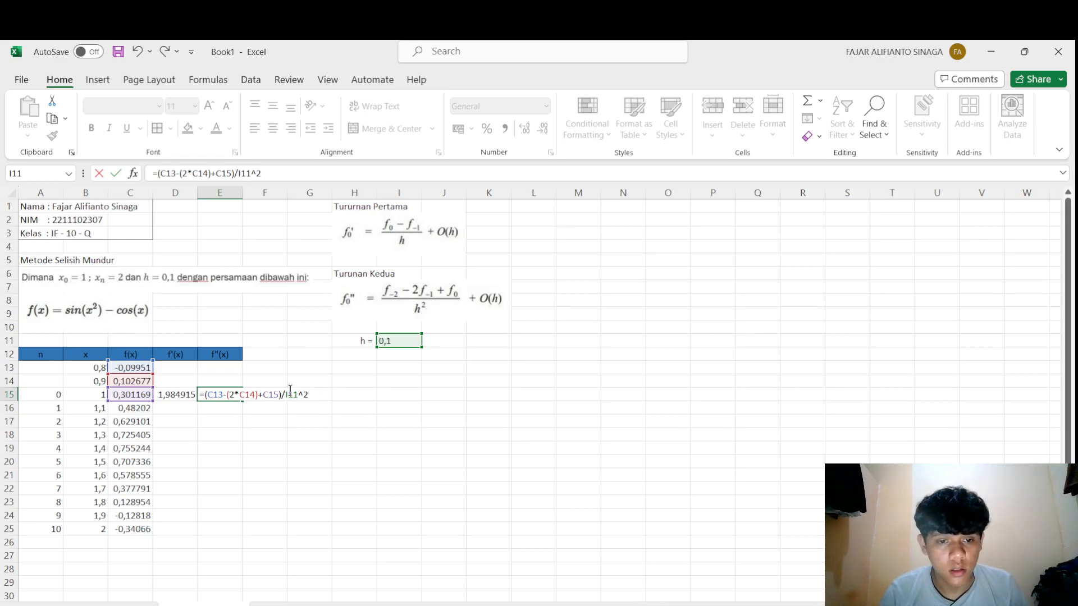
{"action": "type", "text": "$"}
{"action": "left_click", "coordinate": [285, 395]}
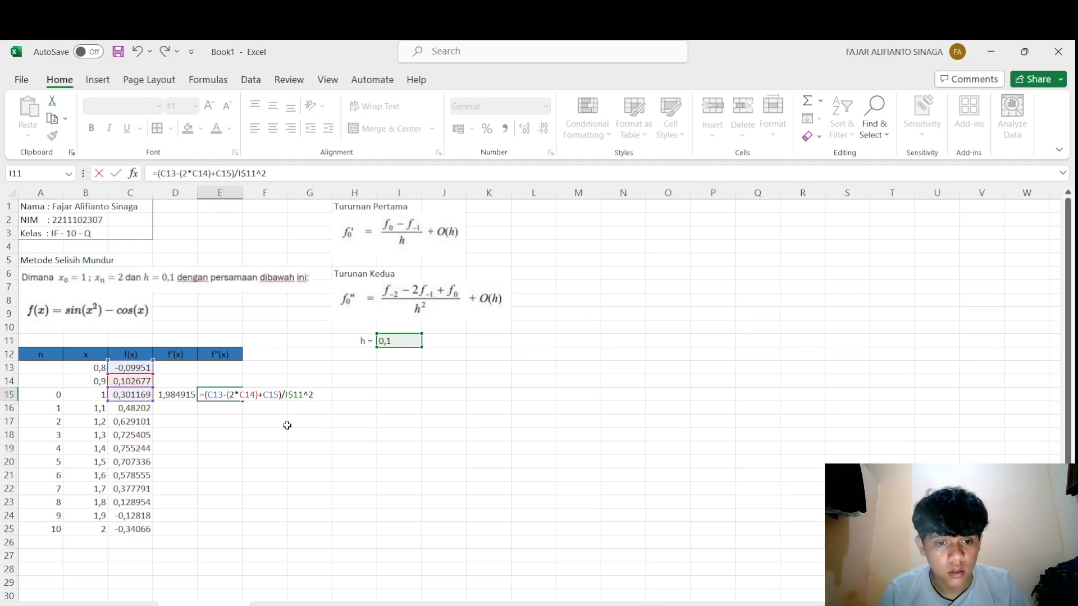
{"action": "type", "text": "$"}
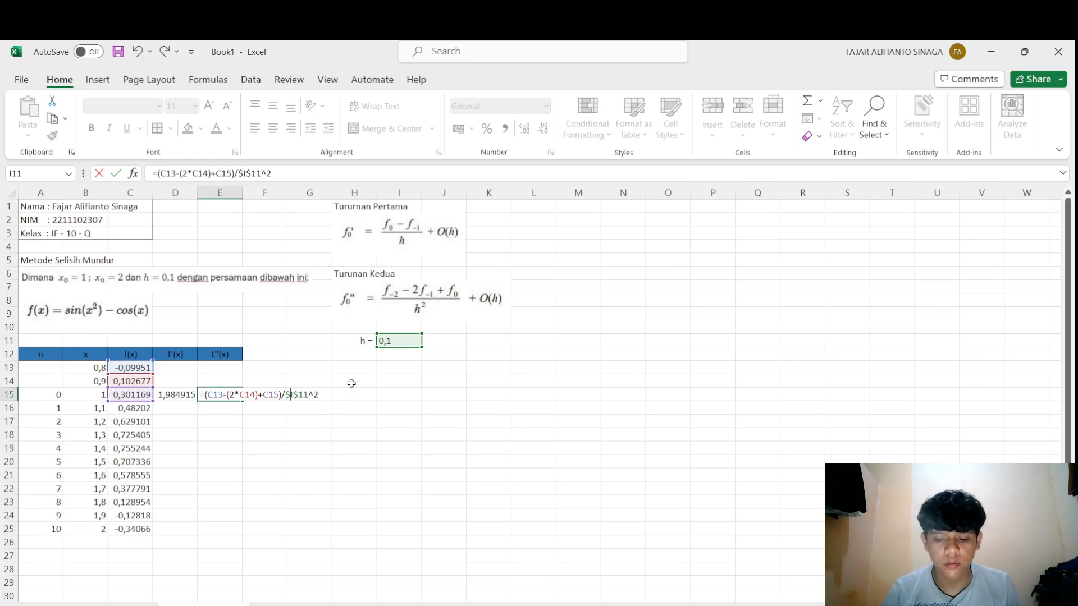
{"action": "key", "text": "Return"}
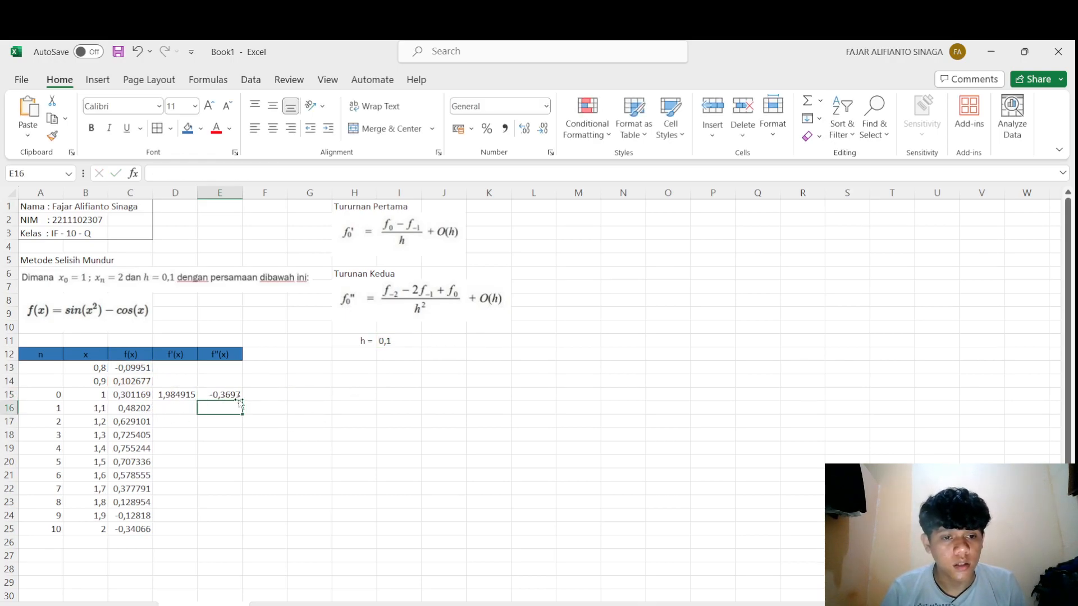
- Fill the first- and second-derivative formulas in D15:E15 down through row 25
{"action": "left_click_drag", "start_coordinate": [181, 394], "coordinate": [238, 394]}
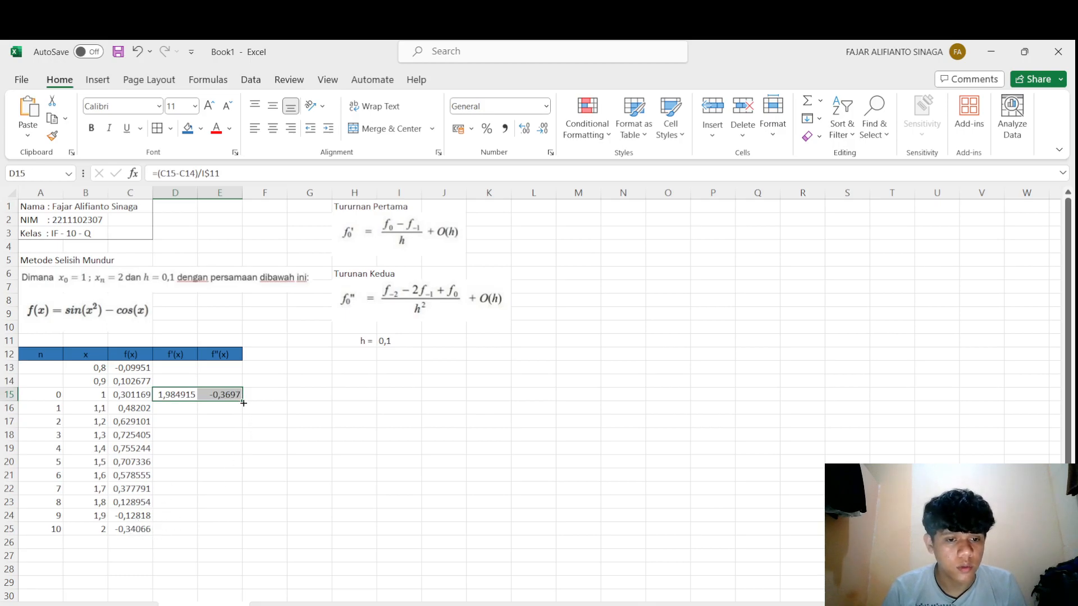
{"action": "left_click_drag", "start_coordinate": [242, 400], "coordinate": [241, 535]}
{"action": "scroll", "coordinate": [311, 469], "scroll_direction": "down", "scroll_amount": 1}
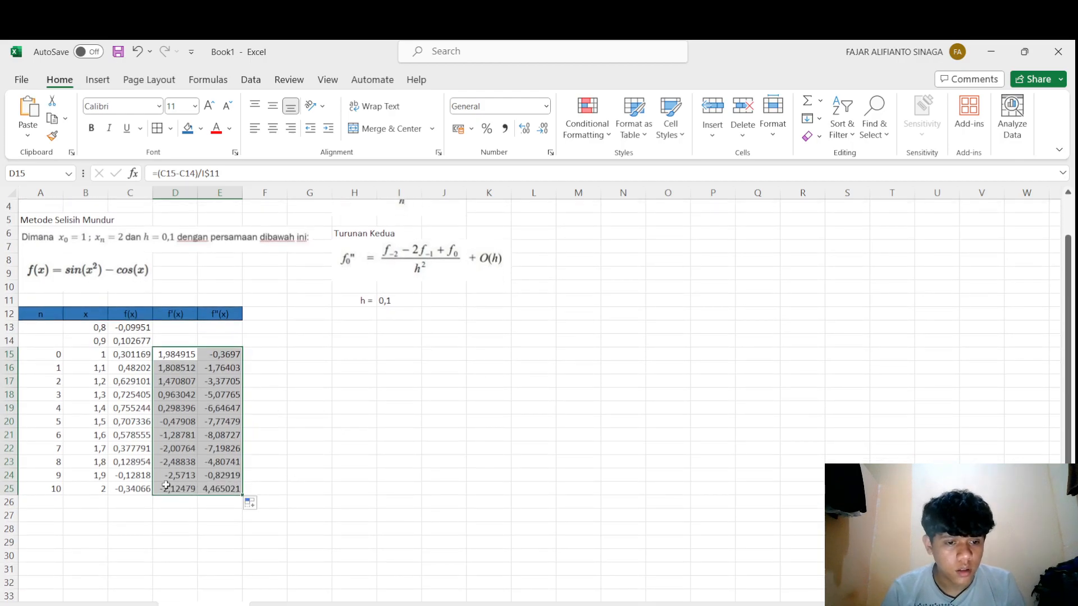
{"action": "left_click", "coordinate": [129, 513]}
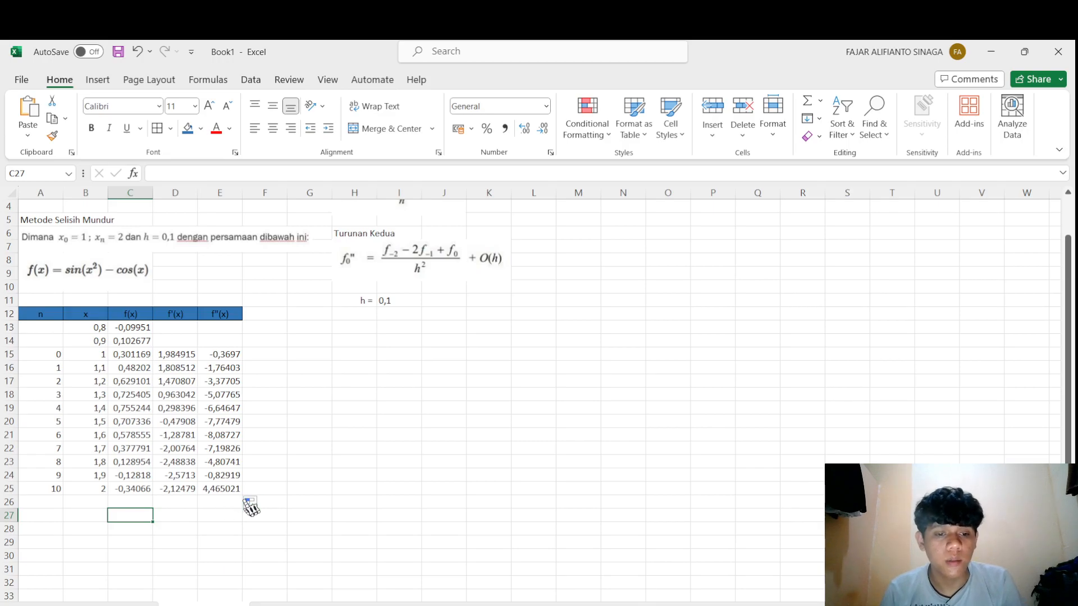
{"action": "left_click", "coordinate": [270, 475]}
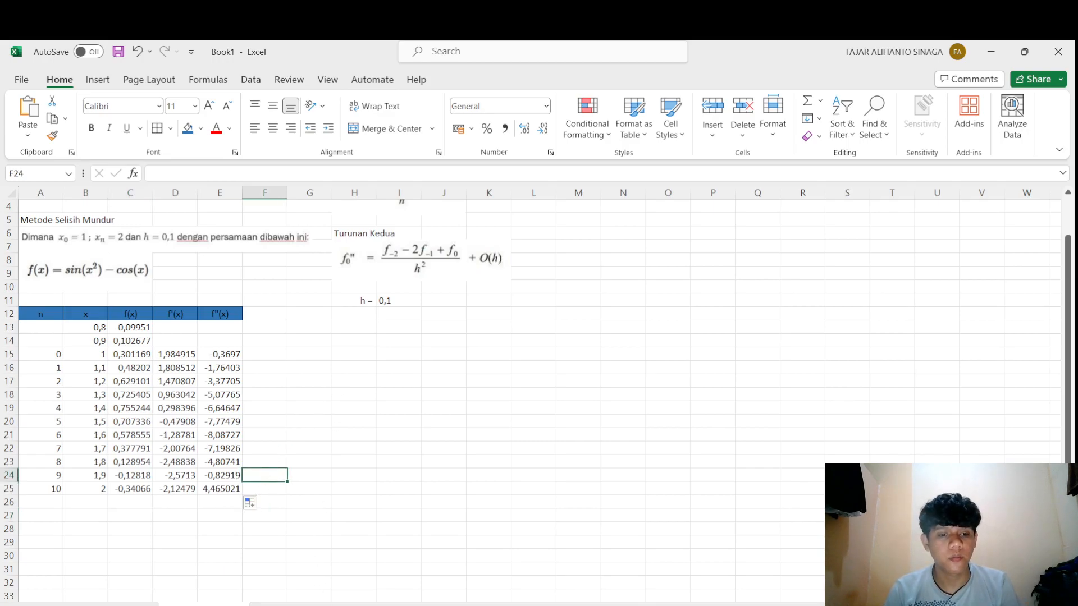
- On the central-difference sheet (Metode Selisih Tengah), enter n = 0 in A14, x = 1 in B14 and x = 0,9 in B13
{"action": "left_click", "coordinate": [115, 605]}
{"action": "left_click", "coordinate": [289, 605]}
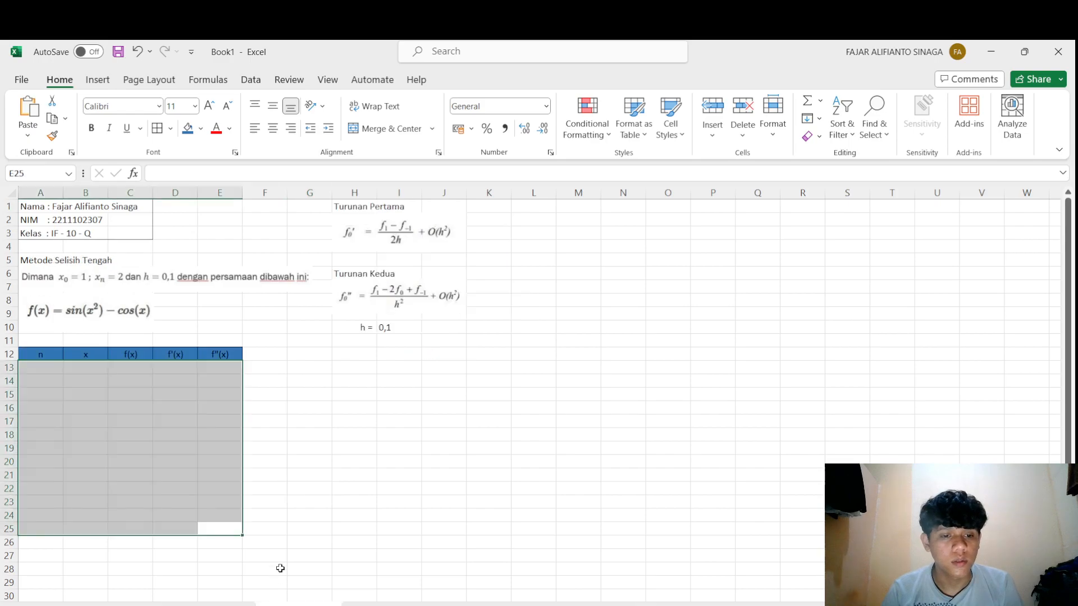
{"action": "left_click", "coordinate": [242, 461]}
{"action": "left_click", "coordinate": [50, 373]}
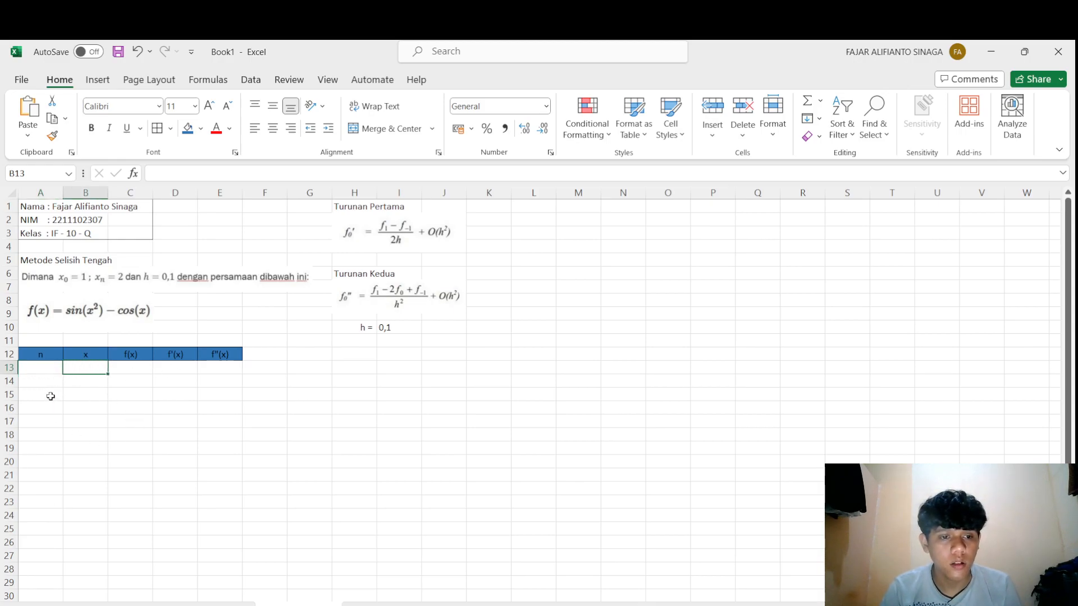
{"action": "left_click", "coordinate": [48, 382]}
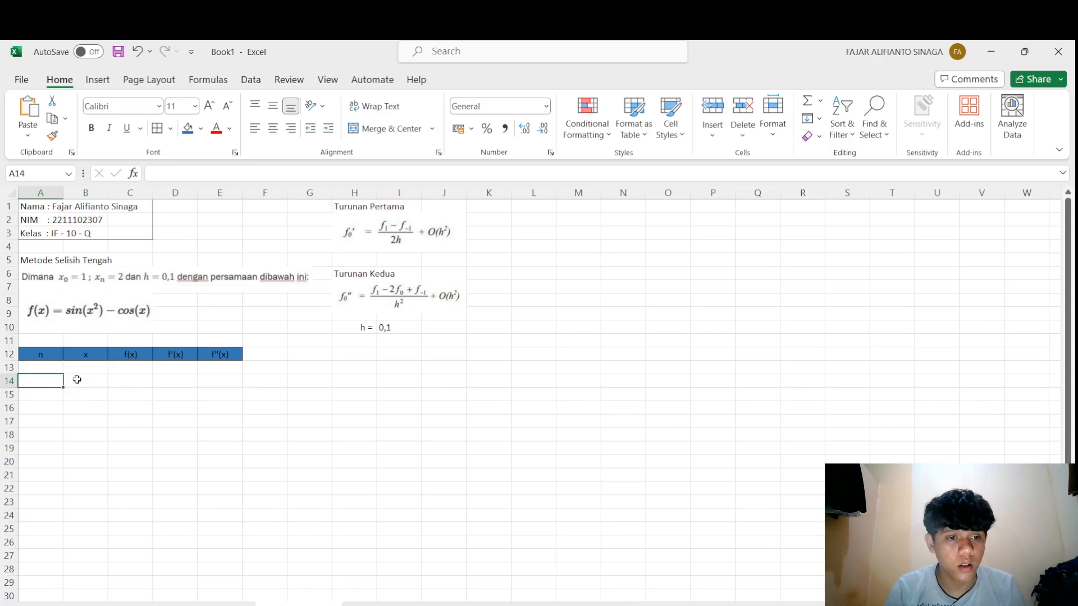
{"action": "type", "text": "0"}
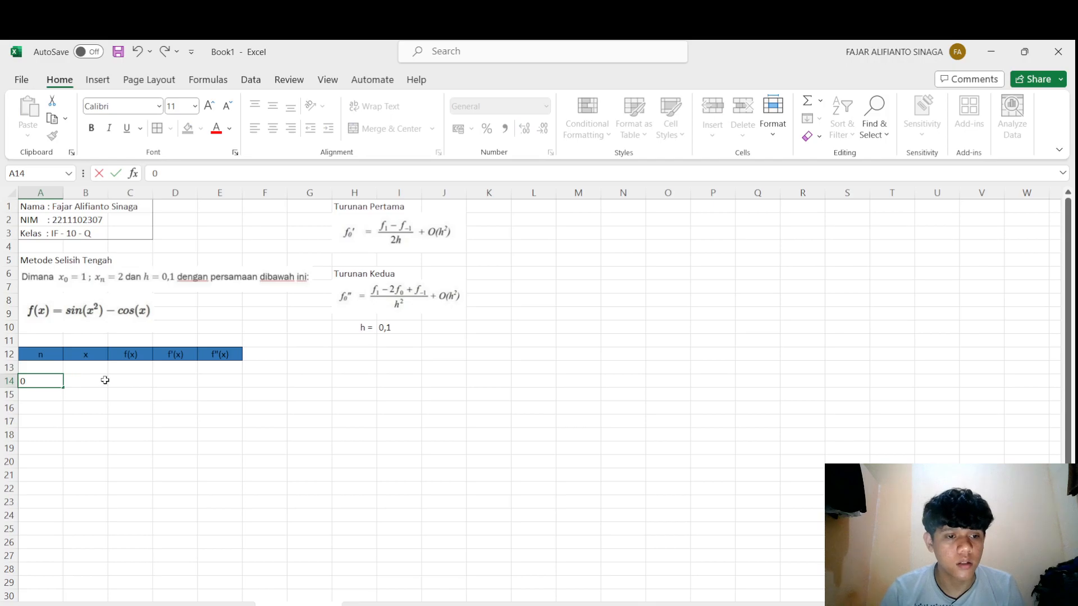
{"action": "left_click", "coordinate": [102, 383]}
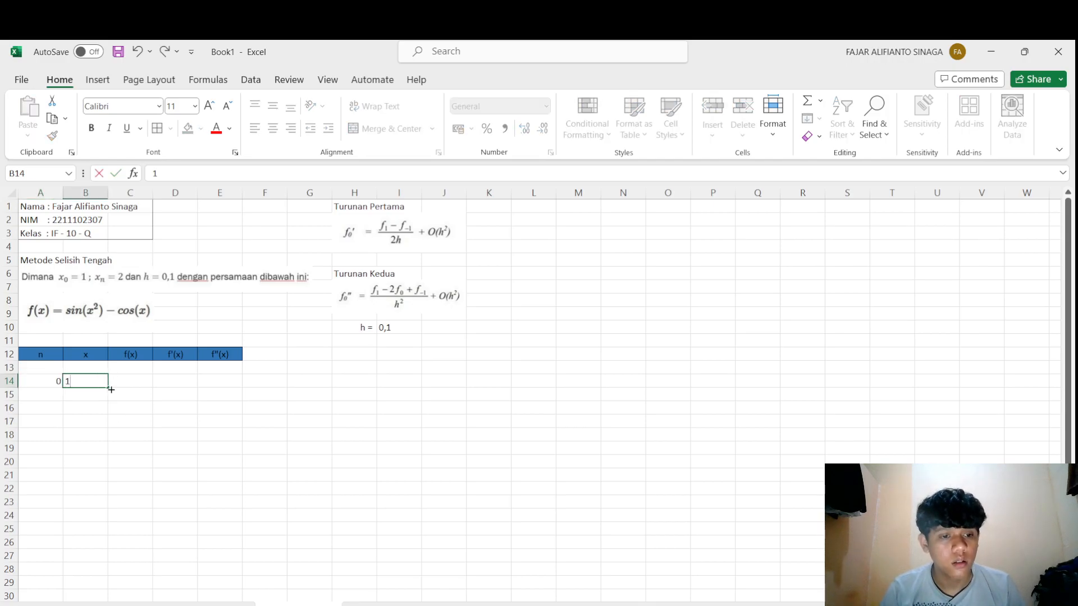
{"action": "left_click", "coordinate": [86, 369]}
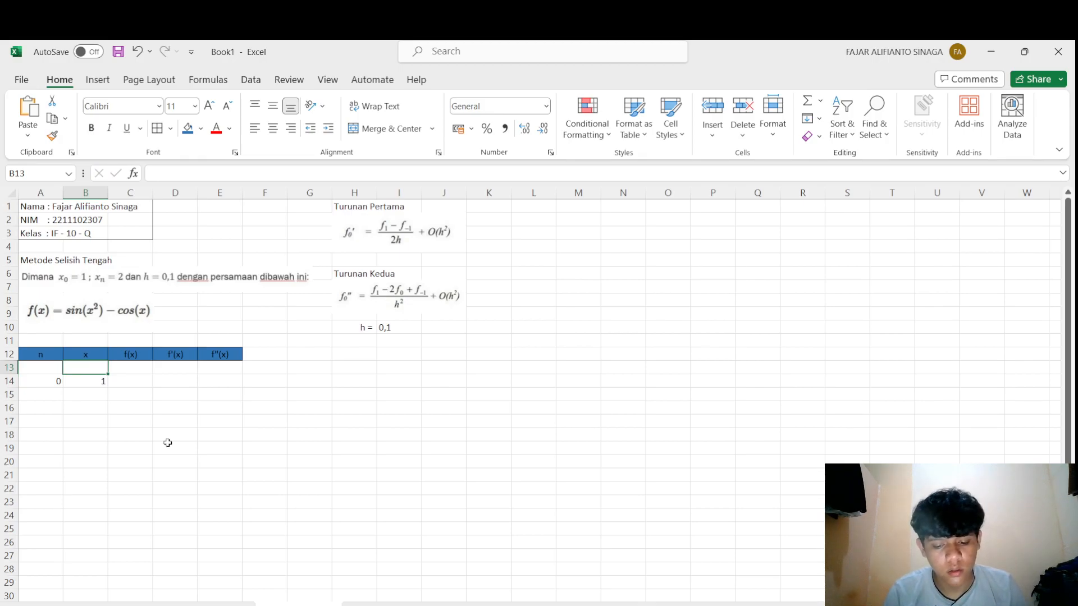
{"action": "type", "text": "0"}
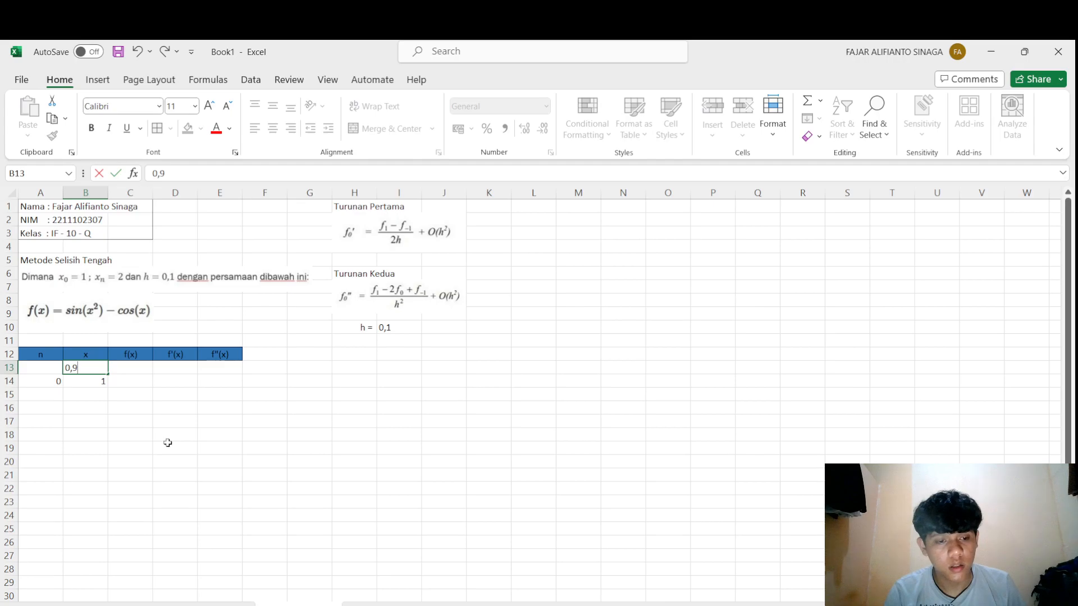
{"action": "type", "text": ",9"}
{"action": "left_click", "coordinate": [96, 394]}
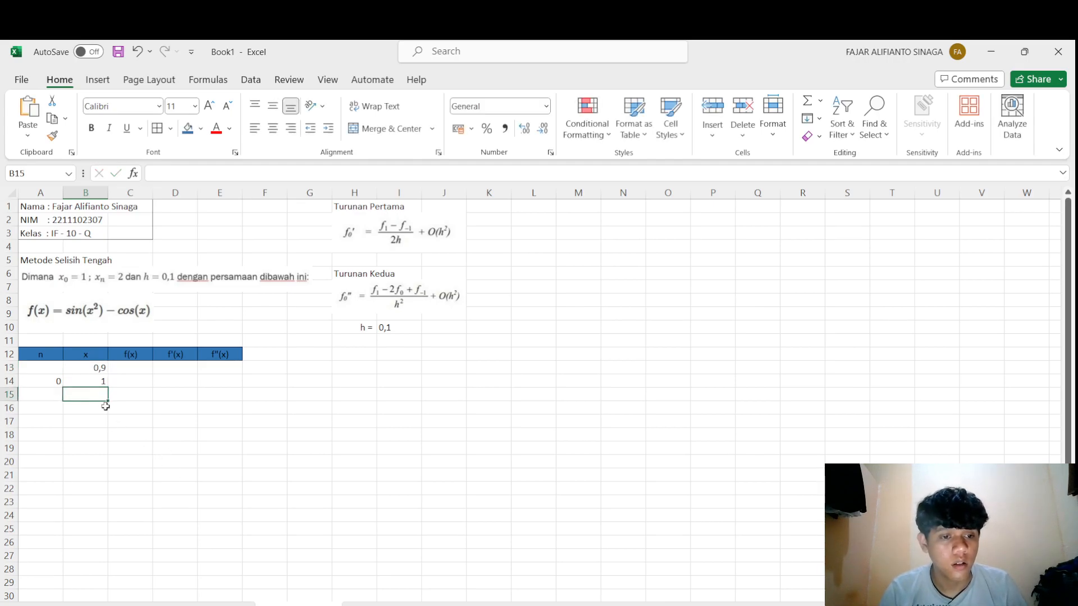
- Enter n = 1 in A15 and the x-increment formula =B14+0,1 in B15
{"action": "left_click", "coordinate": [49, 398]}
{"action": "type", "text": "1"}
{"action": "left_click", "coordinate": [79, 399]}
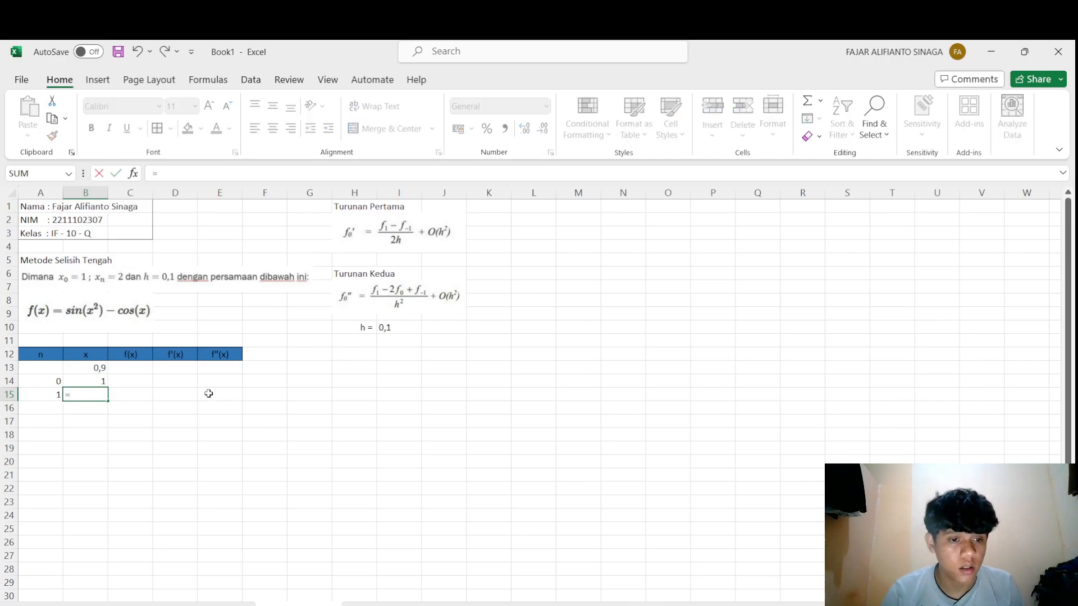
{"action": "left_click", "coordinate": [101, 384]}
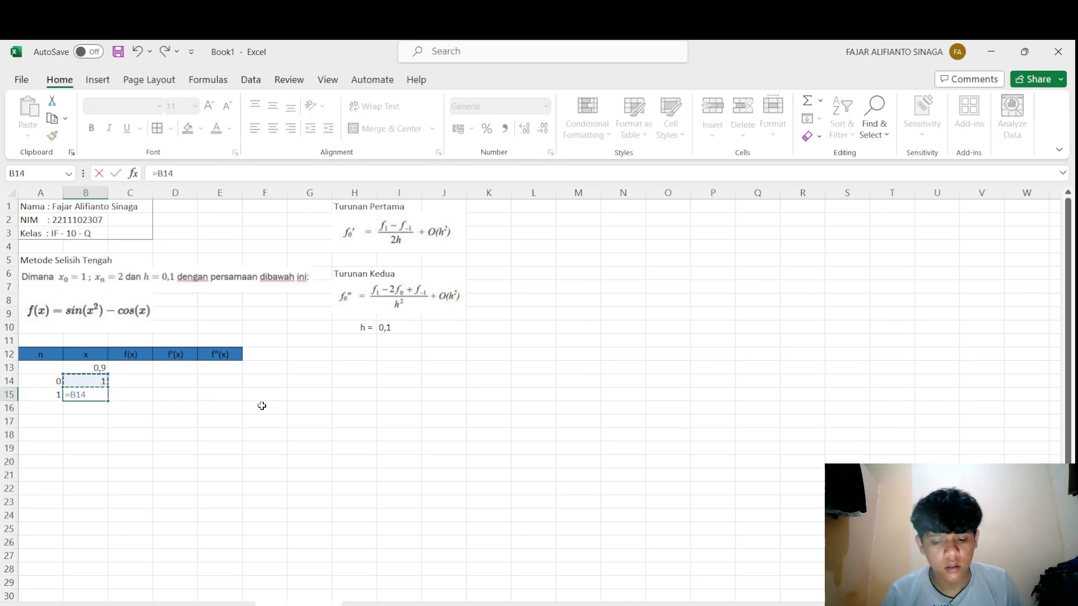
{"action": "type", "text": "+"}
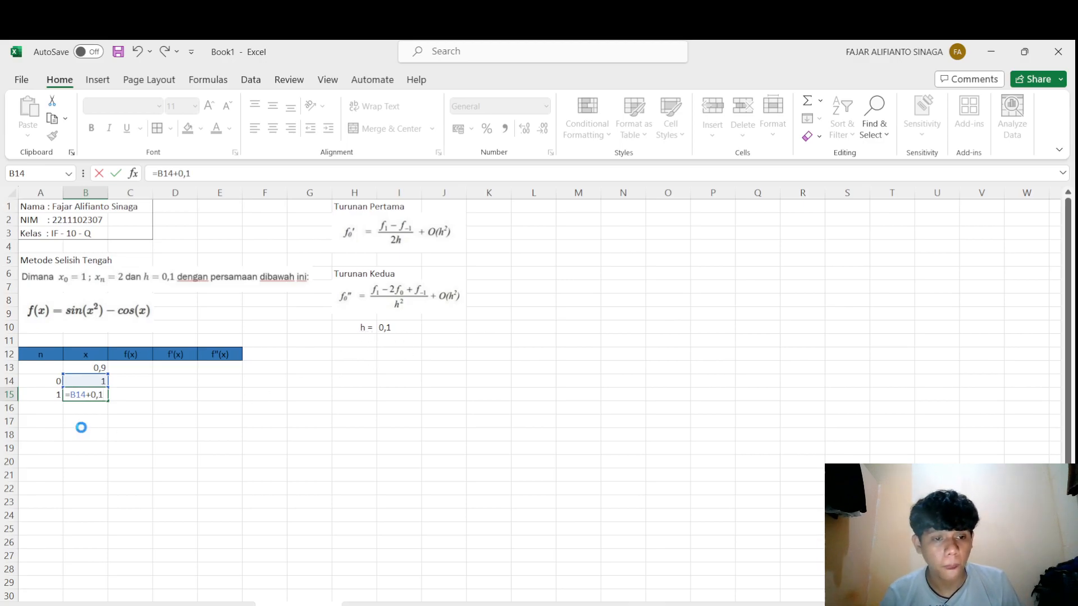
{"action": "type", "text": "0,1"}
{"action": "key", "text": "Return"}
- Fill the n and x values from A15:B15 down through row 25
{"action": "left_click_drag", "start_coordinate": [56, 394], "coordinate": [111, 523]}
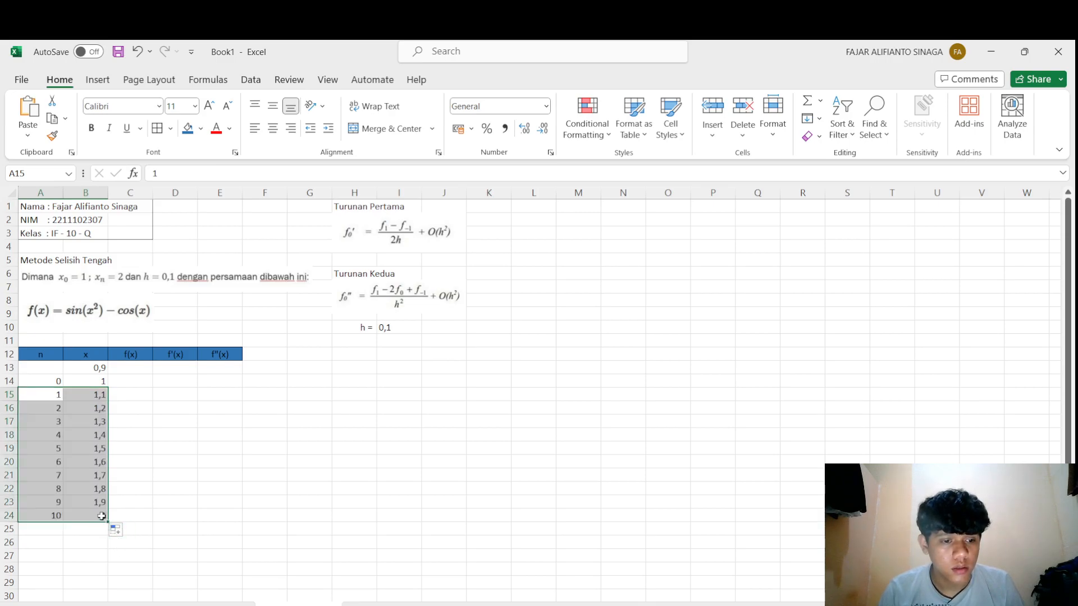
{"action": "left_click", "coordinate": [187, 505]}
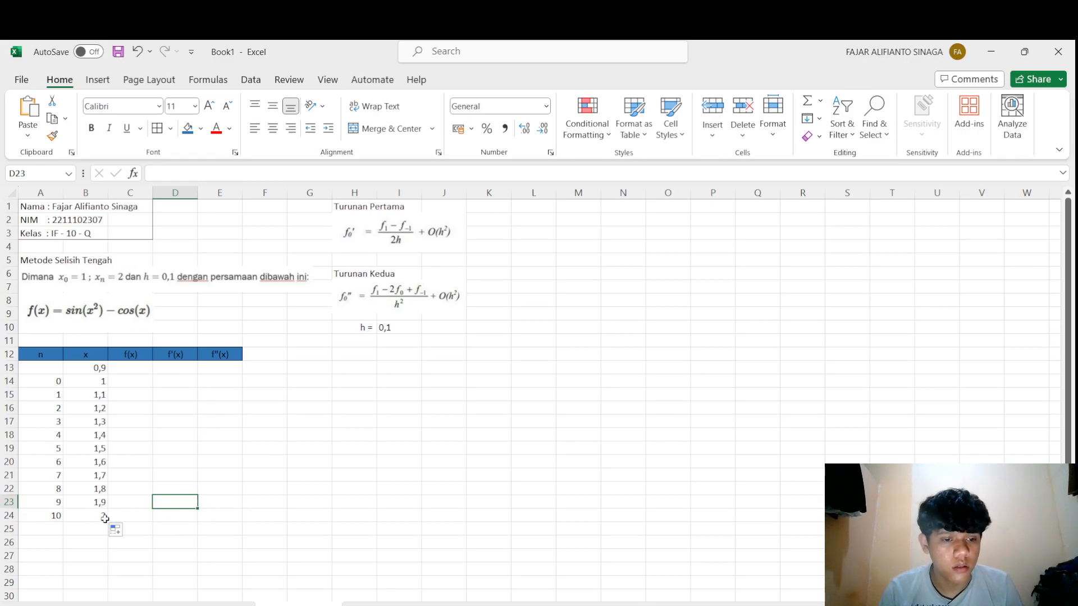
{"action": "left_click_drag", "start_coordinate": [51, 515], "coordinate": [109, 535]}
- Enter =SIN(B13^2)-COS(B13) in C13 of the central-difference table and fill it down through C25
{"action": "left_click", "coordinate": [137, 372]}
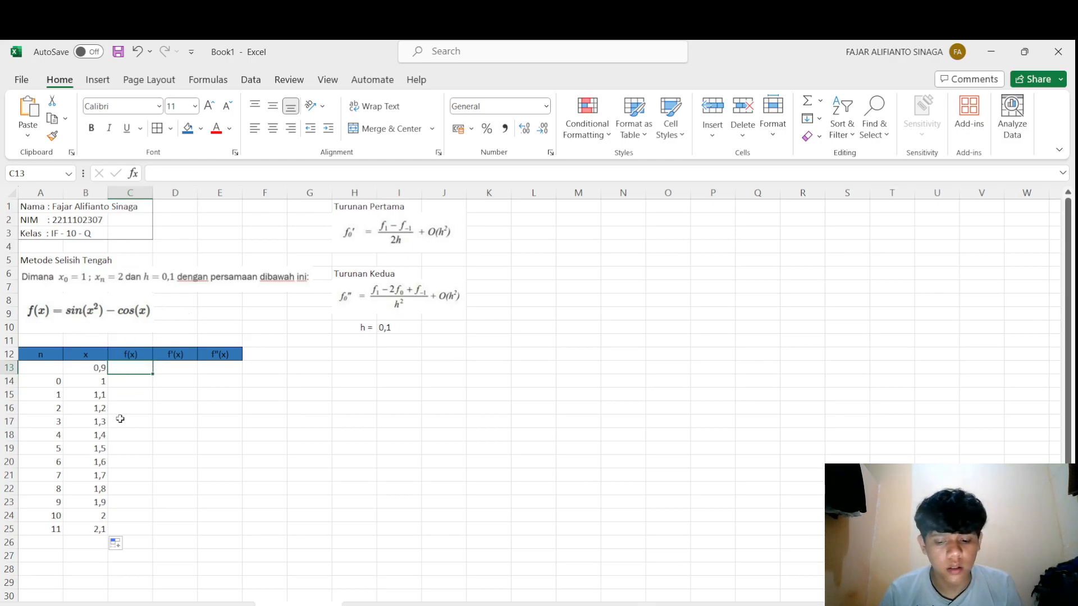
{"action": "type", "text": "=sin("}
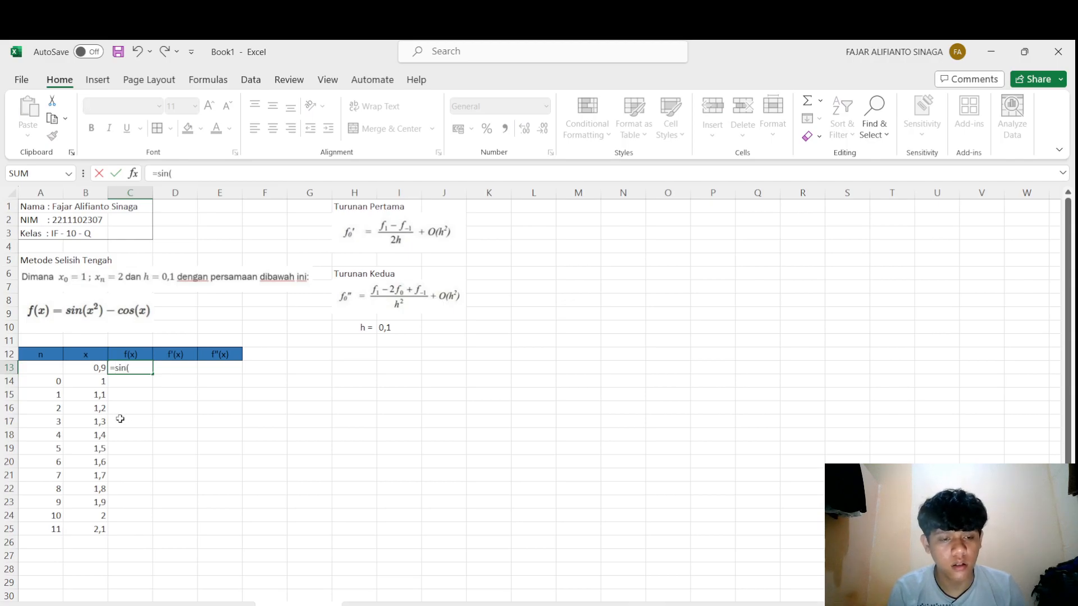
{"action": "left_click", "coordinate": [103, 367]}
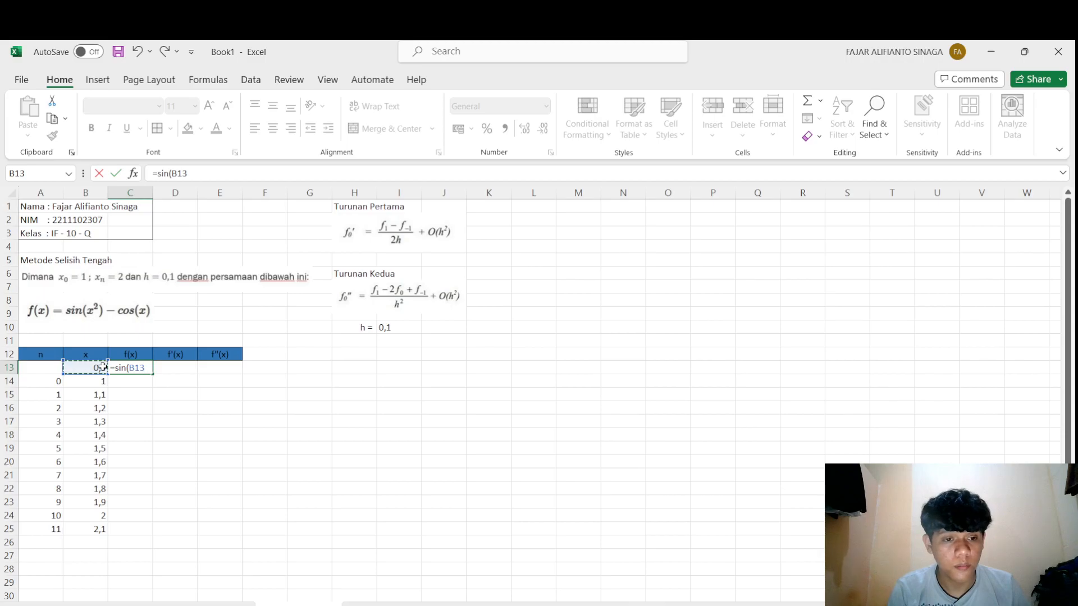
{"action": "type", "text": "^"}
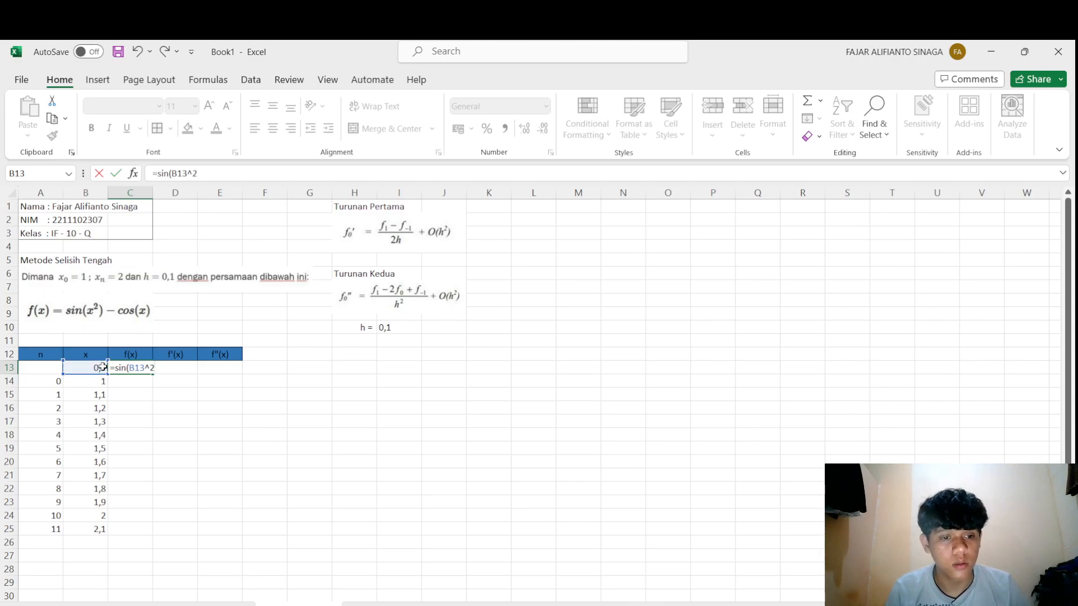
{"action": "type", "text": "2)-cos"}
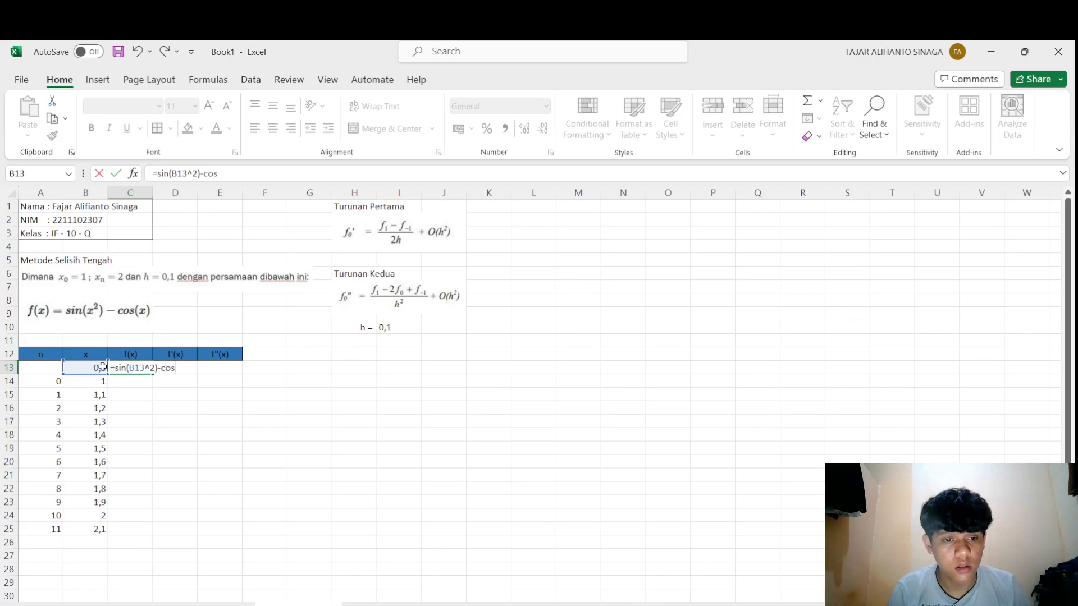
{"action": "type", "text": "("}
{"action": "left_click", "coordinate": [97, 368]}
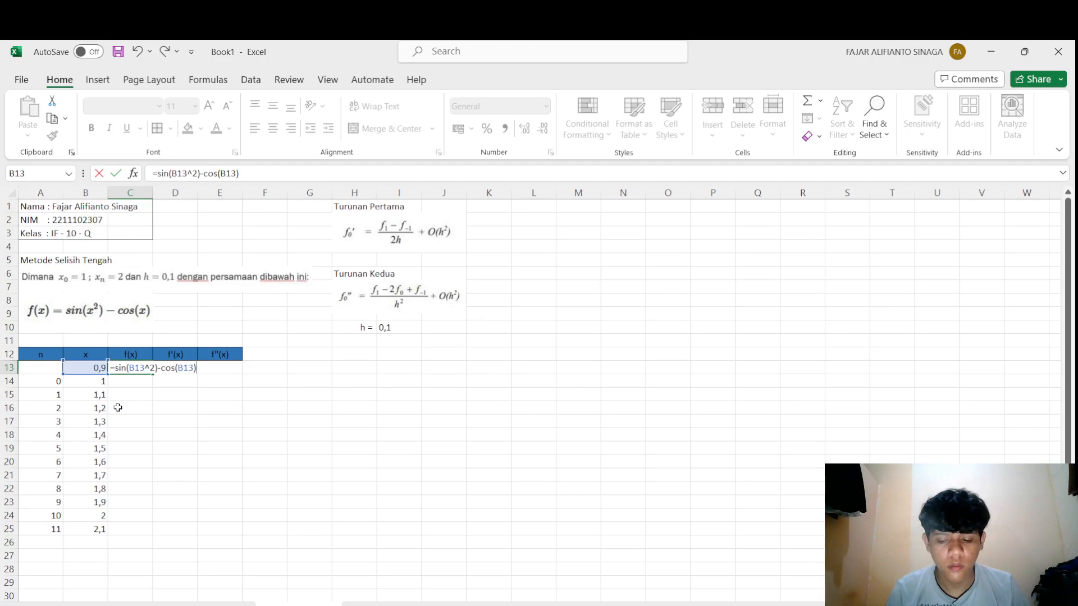
{"action": "key", "text": "Return"}
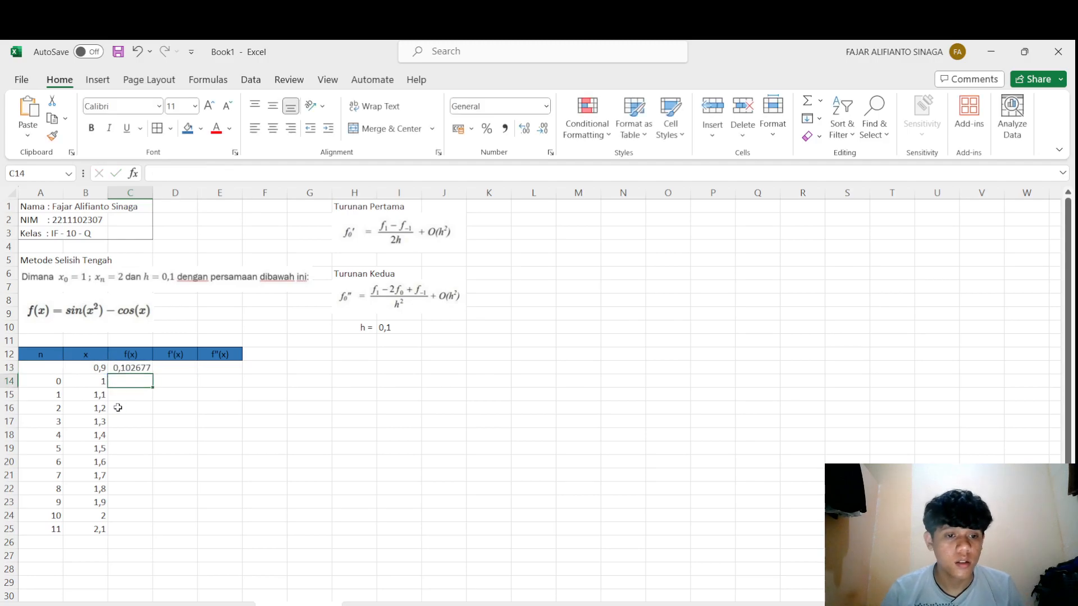
{"action": "left_click", "coordinate": [148, 371]}
{"action": "left_click_drag", "start_coordinate": [153, 374], "coordinate": [156, 540]}
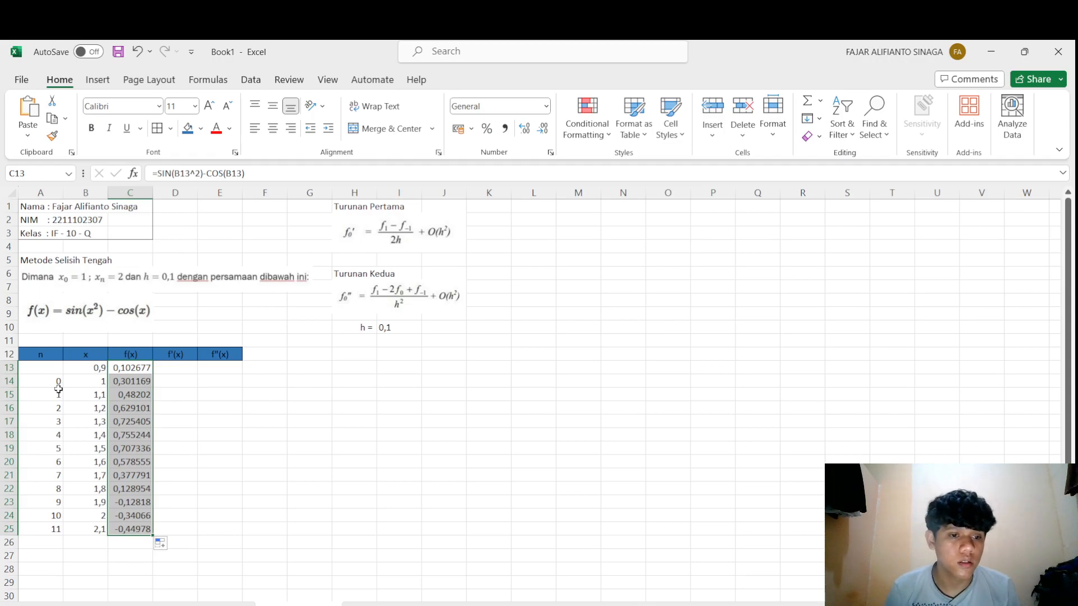
- Enter the central-difference first-derivative formula =(C15-C13)/2*I$10 in D14
{"action": "left_click", "coordinate": [167, 386]}
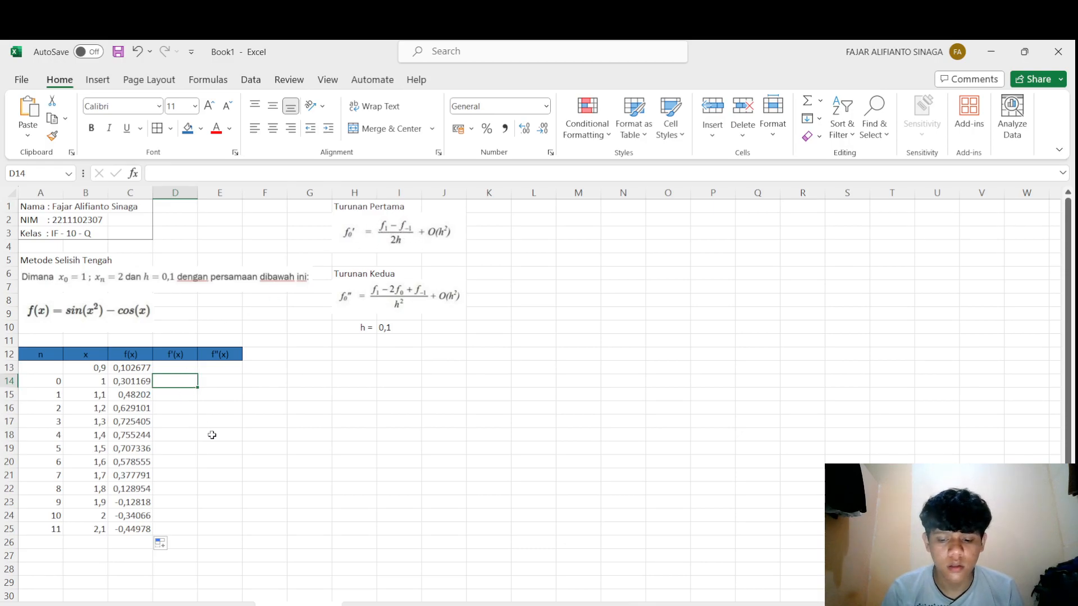
{"action": "type", "text": "="}
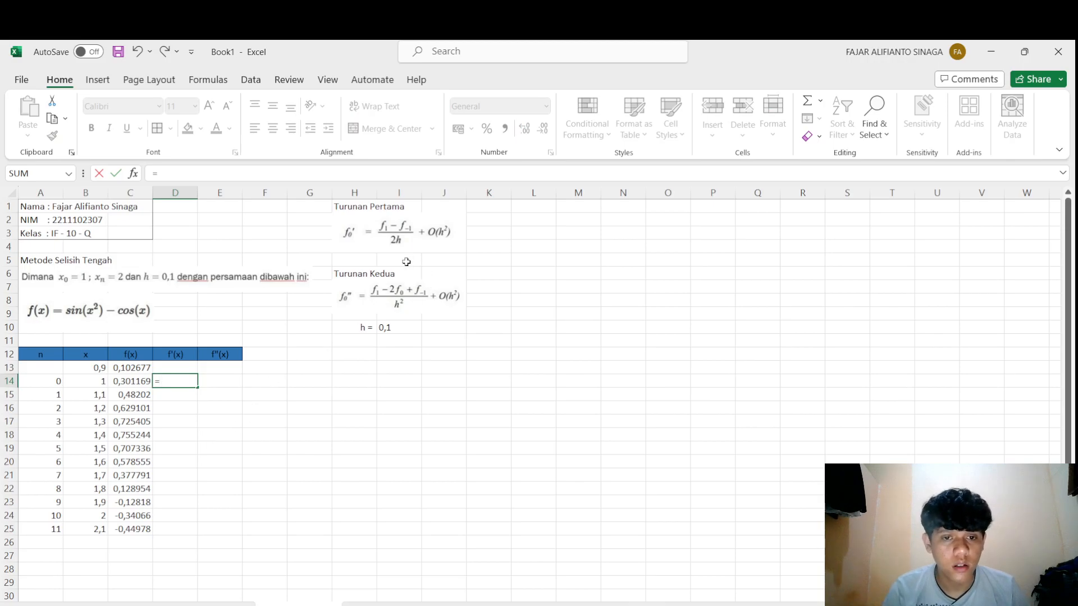
{"action": "type", "text": "*("}
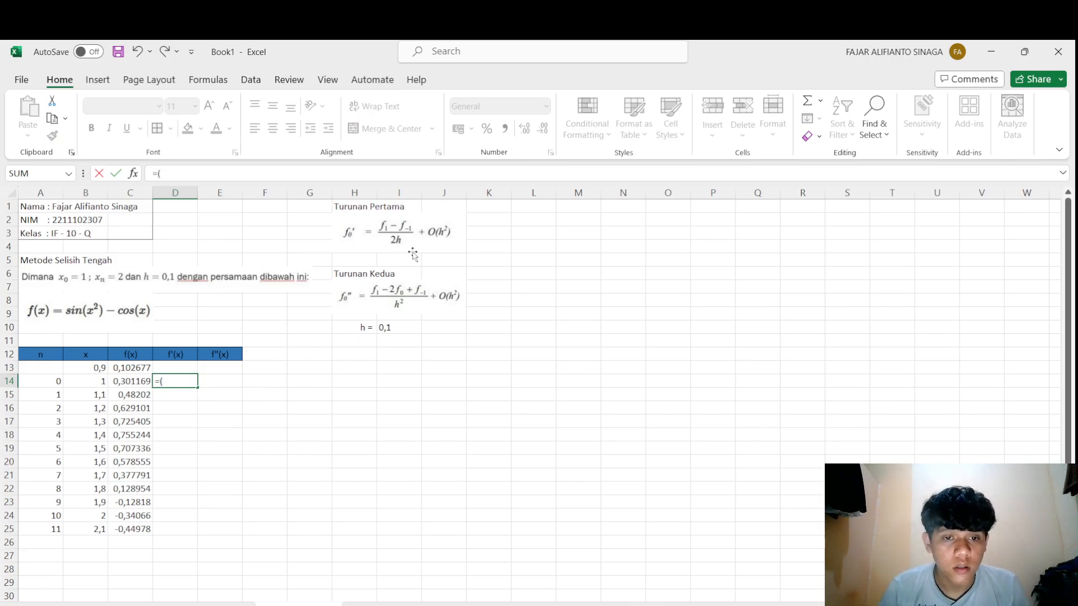
{"action": "left_click", "coordinate": [132, 394]}
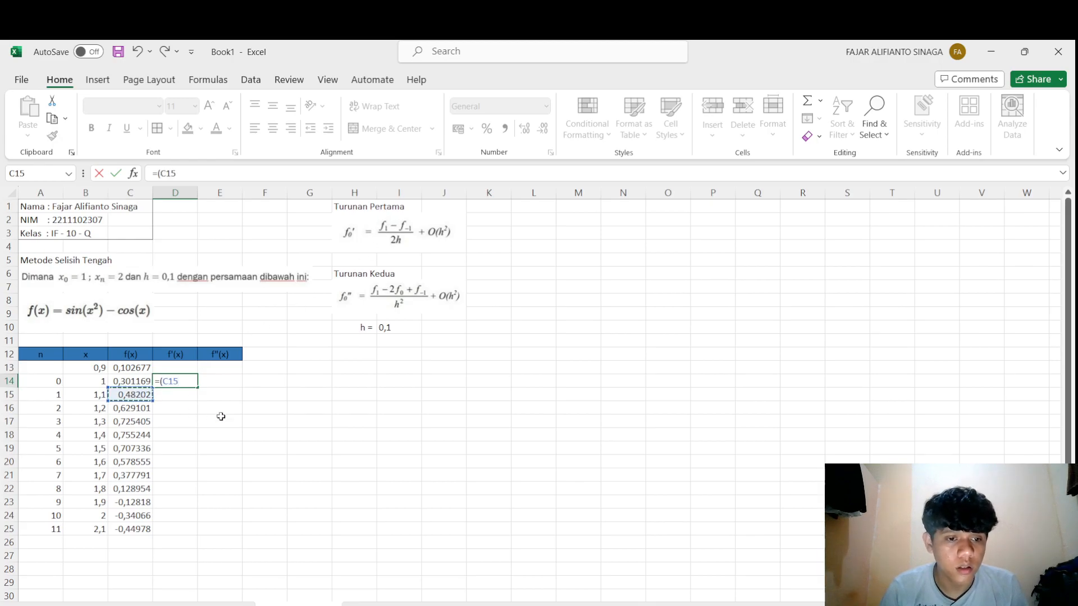
{"action": "type", "text": "-"}
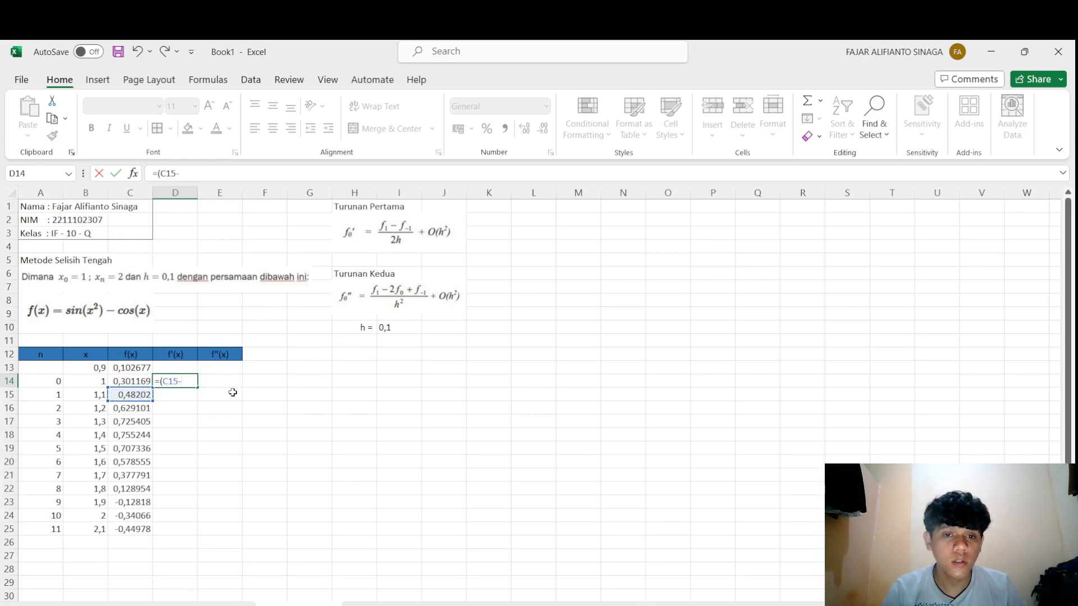
{"action": "left_click", "coordinate": [132, 371]}
{"action": "type", "text": ")/2"}
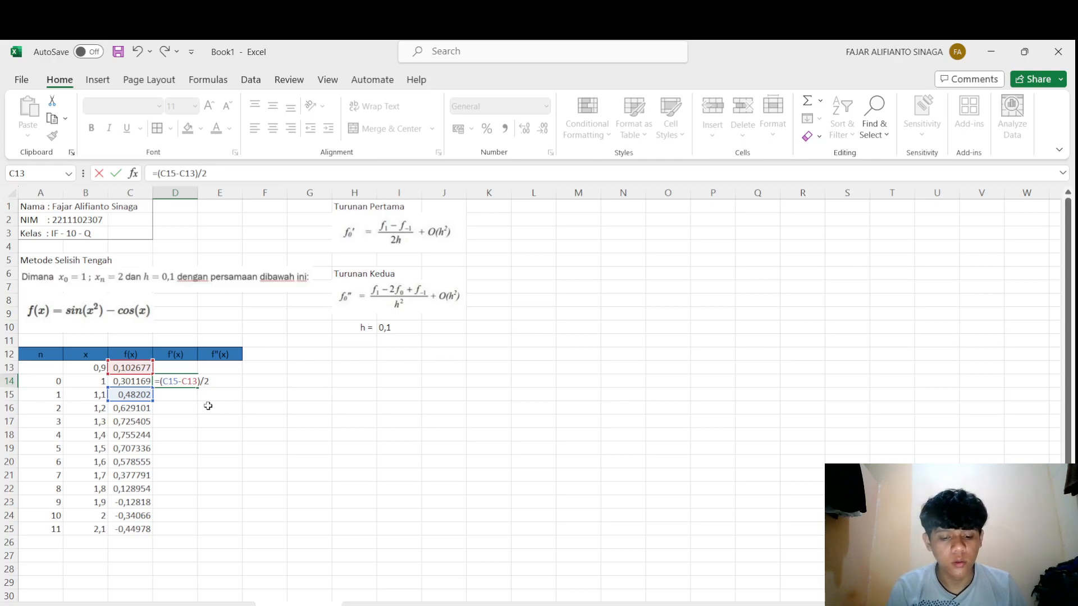
{"action": "type", "text": "*"}
{"action": "left_click", "coordinate": [402, 327]}
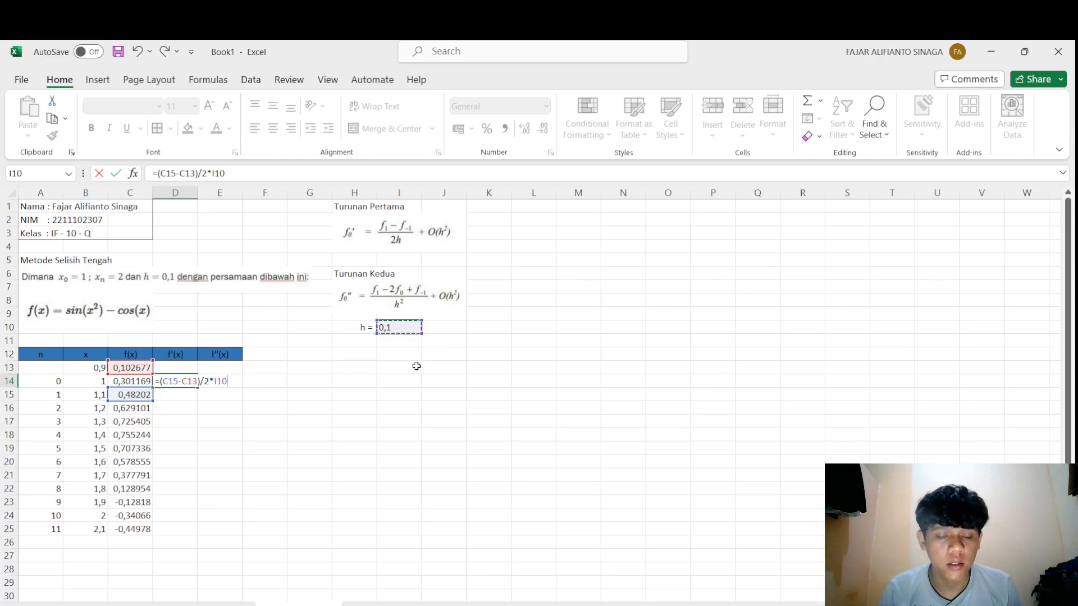
{"action": "left_click", "coordinate": [216, 381]}
{"action": "type", "text": "$"}
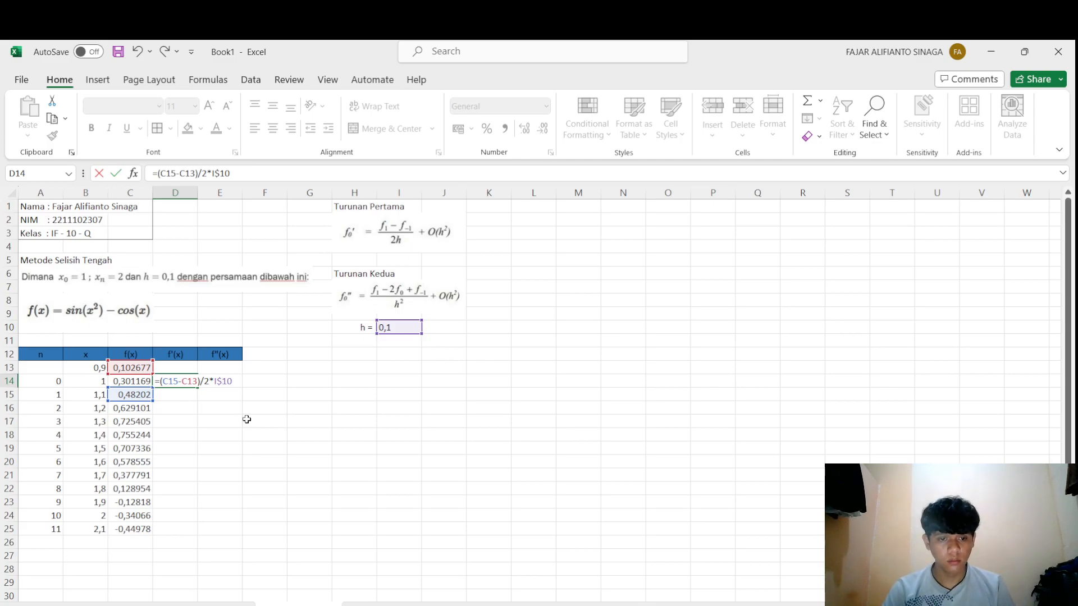
{"action": "key", "text": "Return"}
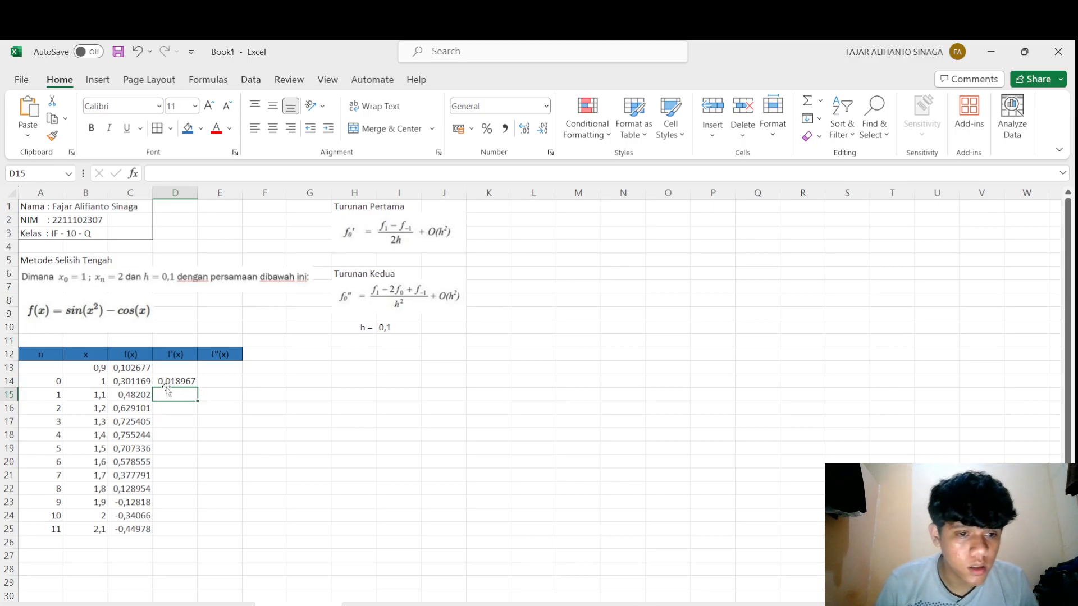
- Enter the central-difference second-derivative formula =(C15-(2*C14)+C13)/$I$10^2 in E14
{"action": "left_click", "coordinate": [204, 386]}
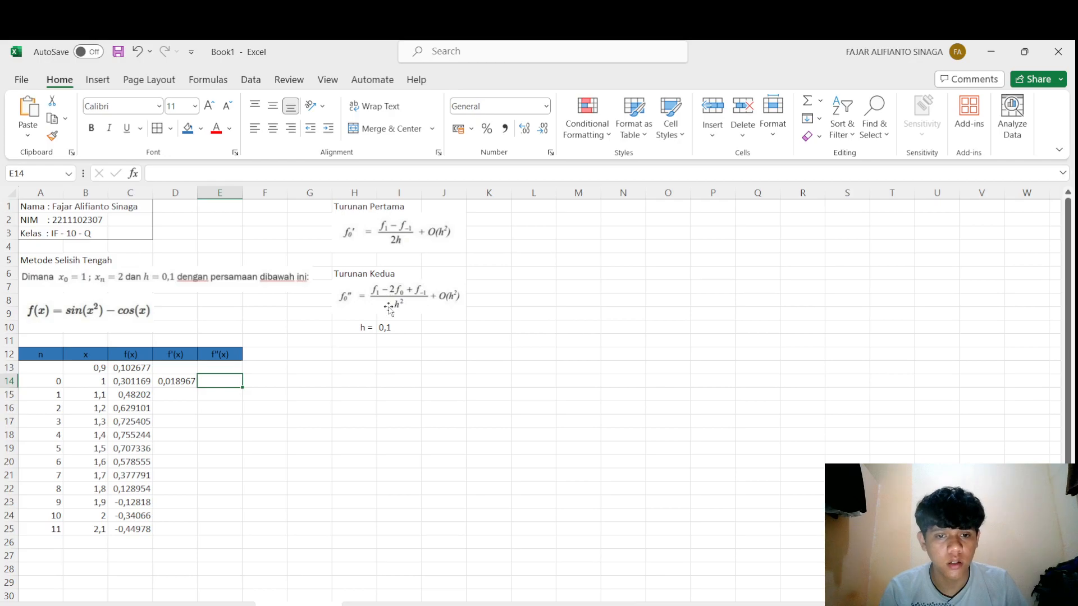
{"action": "type", "text": "="}
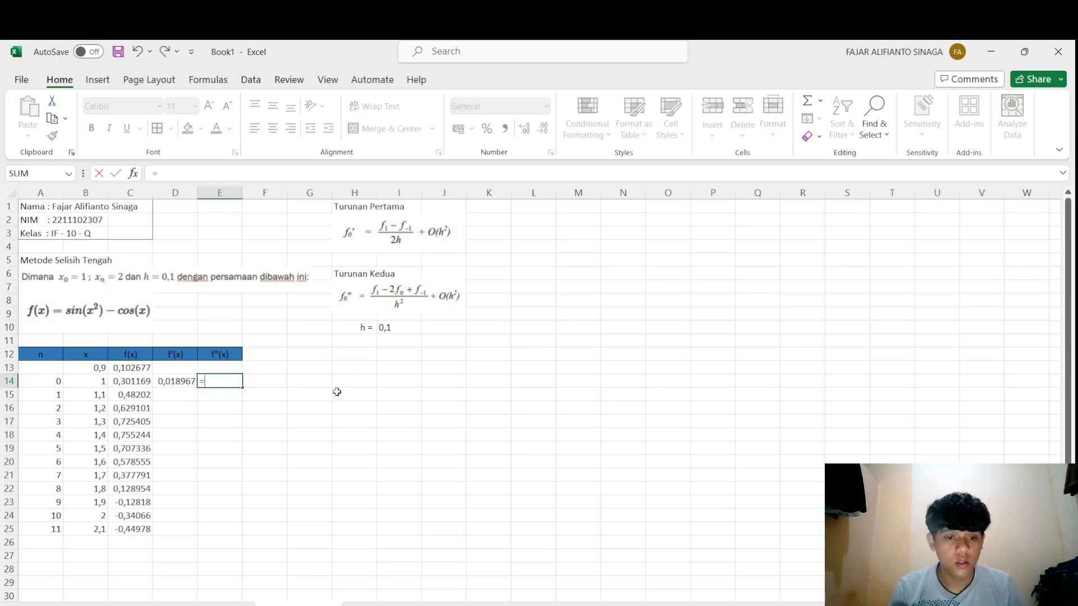
{"action": "left_click", "coordinate": [139, 401]}
{"action": "type", "text": "-(2*"}
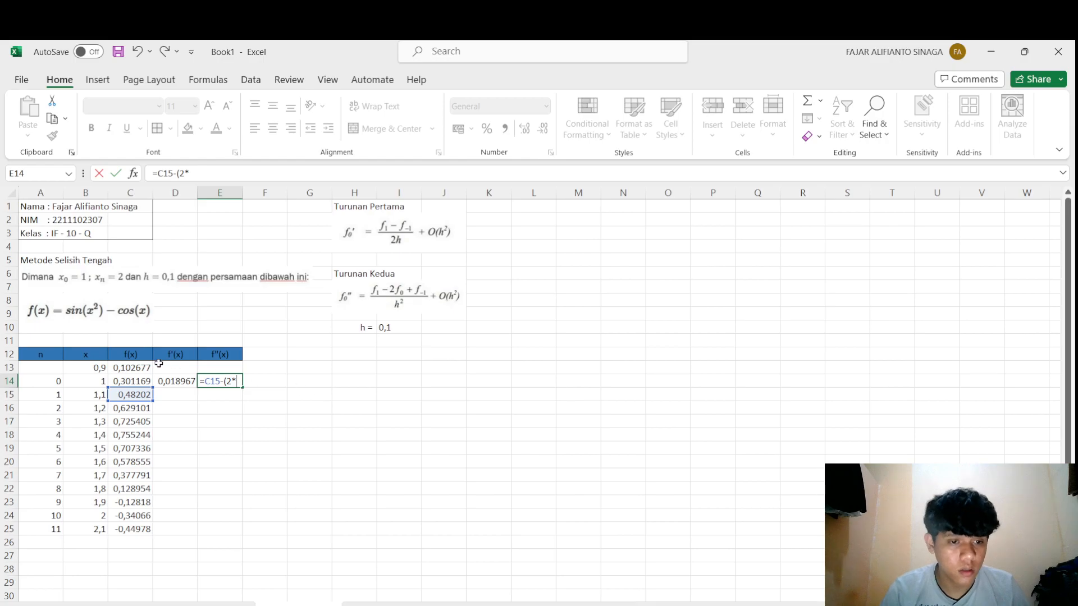
{"action": "left_click", "coordinate": [139, 383]}
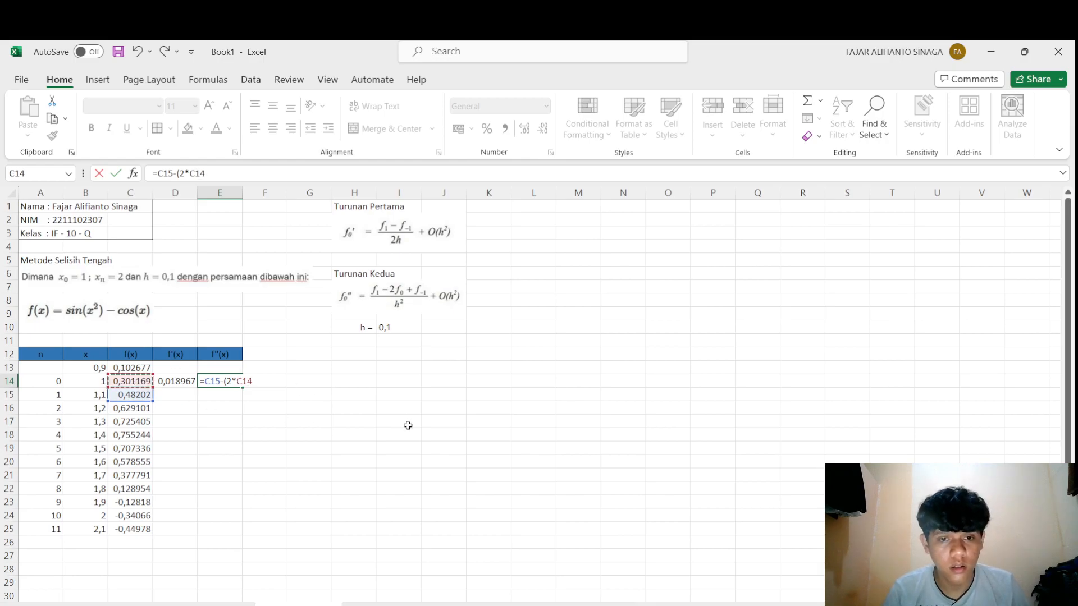
{"action": "type", "text": ")+"}
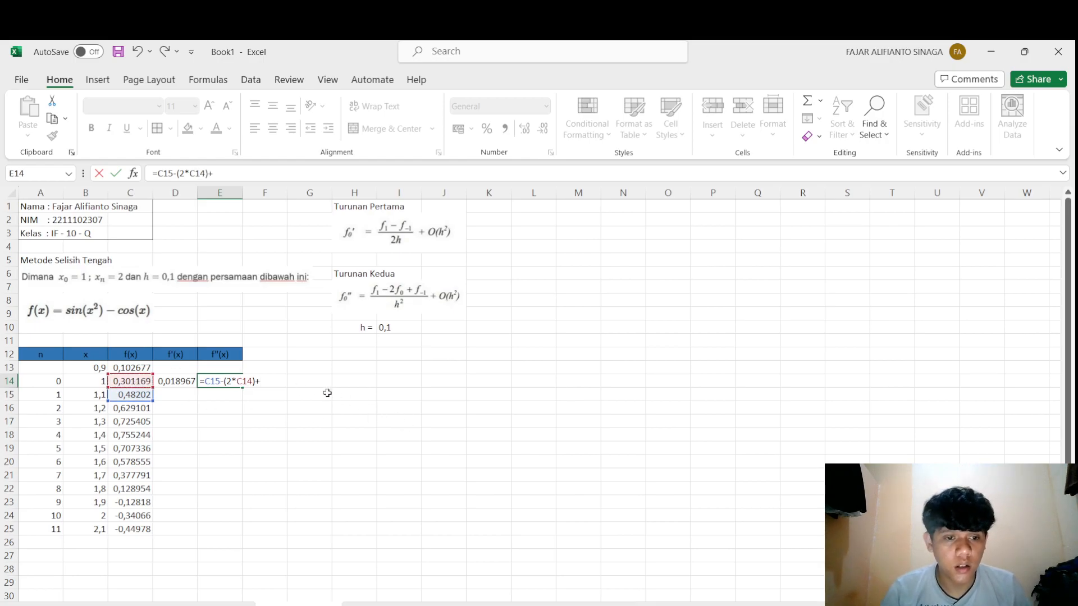
{"action": "left_click", "coordinate": [136, 368]}
{"action": "type", "text": ")/"}
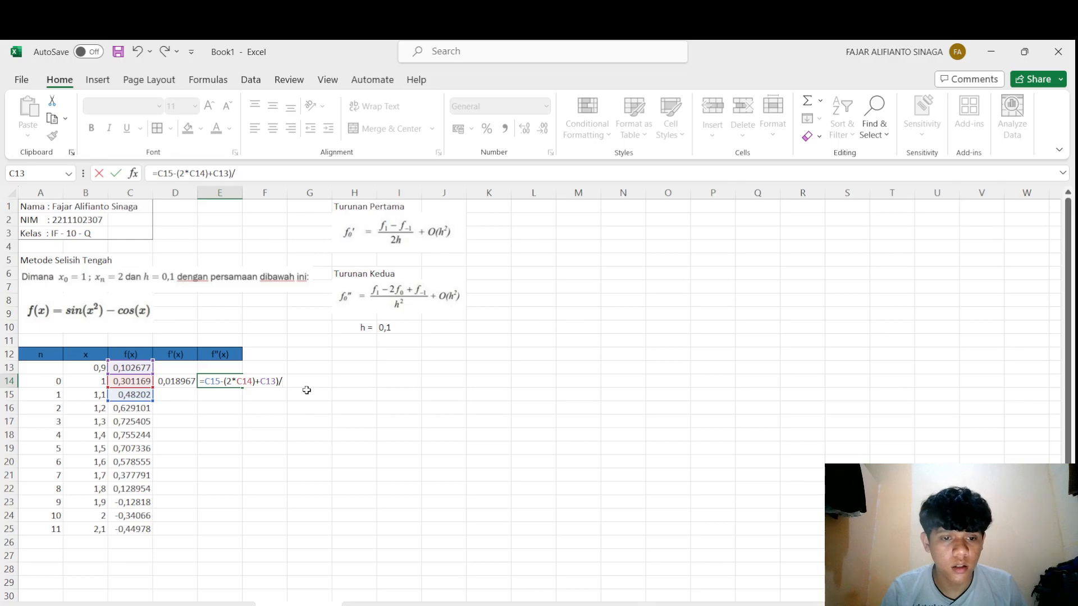
{"action": "left_click", "coordinate": [397, 328]}
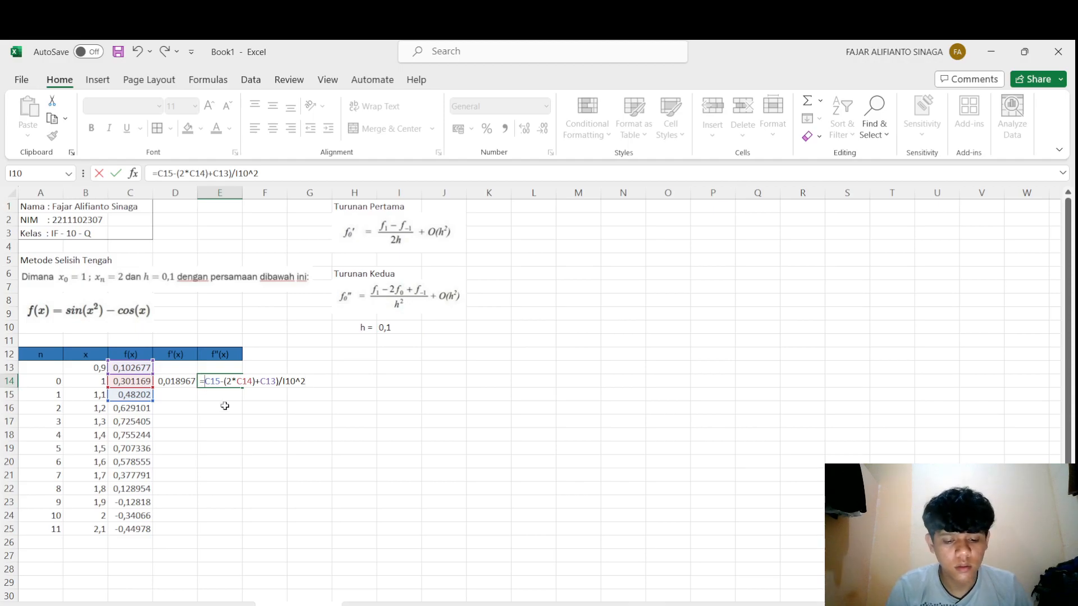
{"action": "type", "text": "("}
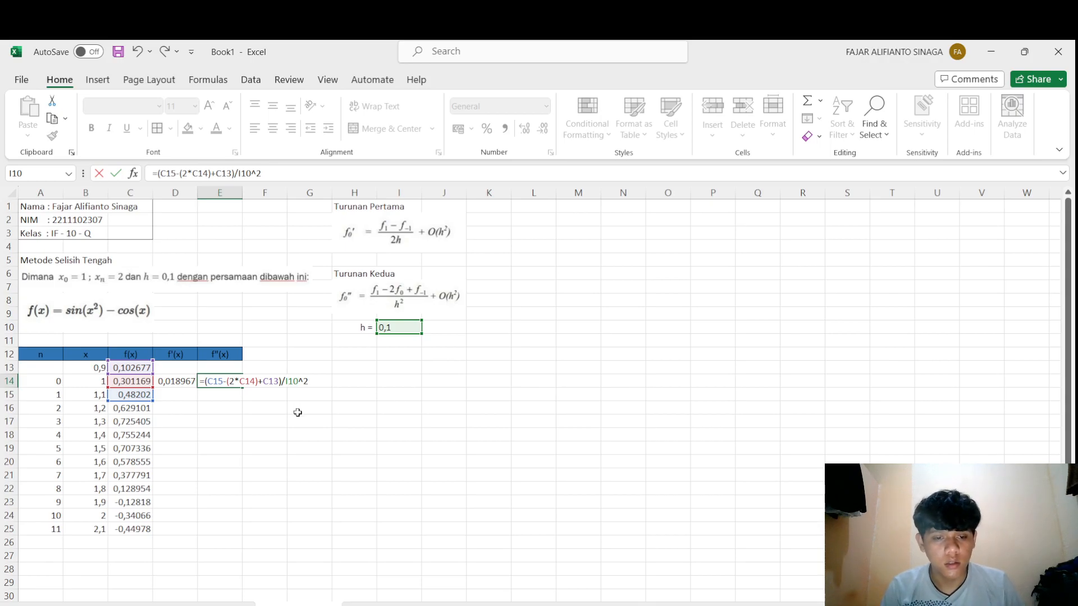
{"action": "type", "text": "$"}
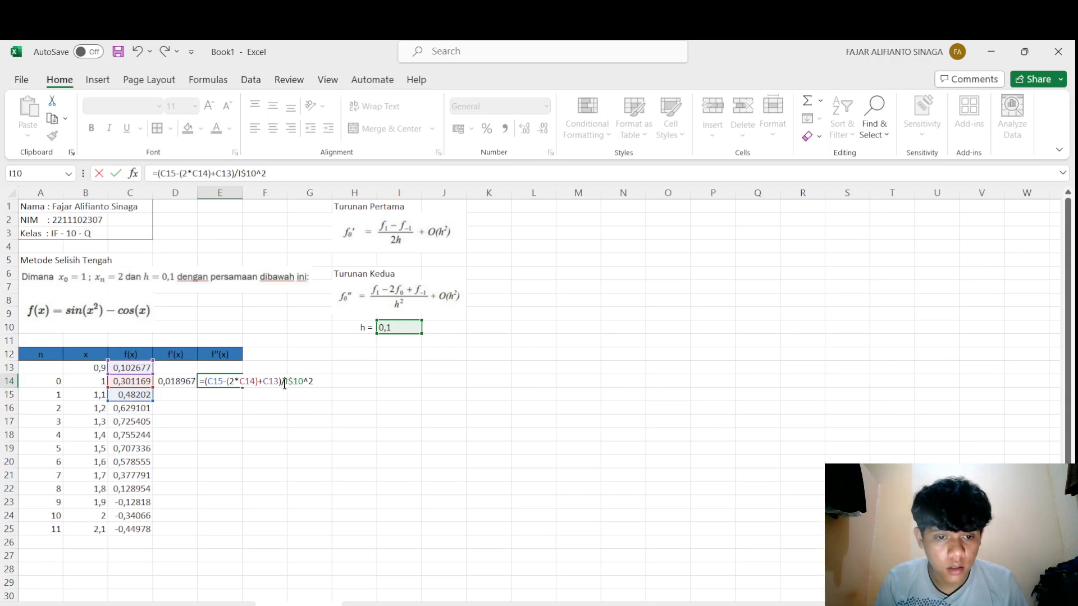
{"action": "key", "text": "Left"}
{"action": "key", "text": "Left"}
{"action": "type", "text": "$"}
{"action": "left_click", "coordinate": [316, 385]}
{"action": "key", "text": "Return"}
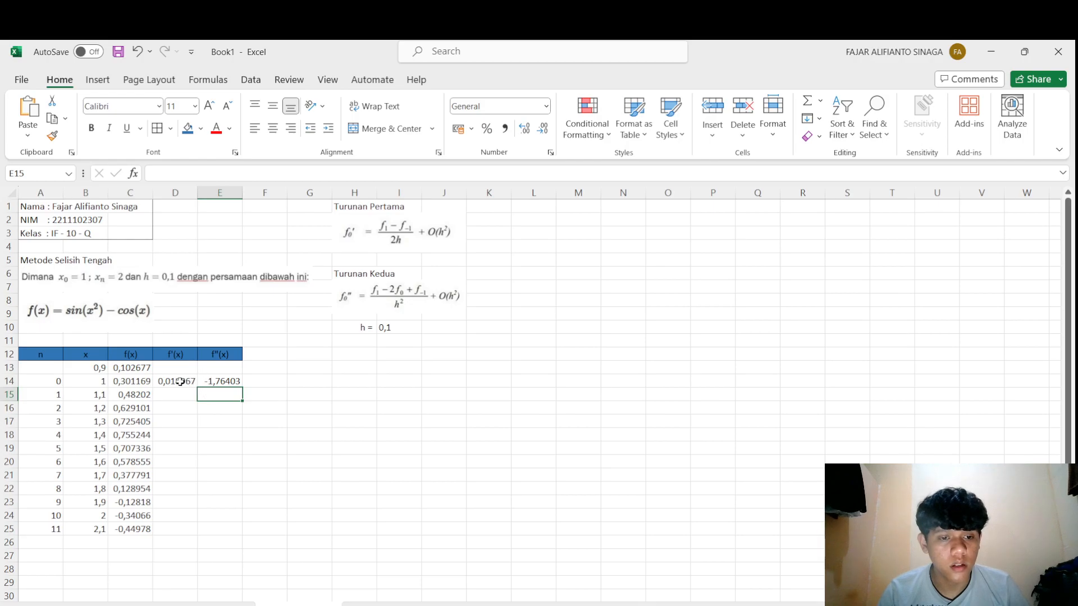
- Fill the first- and second-derivative formulas from D14:E14 down through row 24
{"action": "left_click_drag", "start_coordinate": [179, 381], "coordinate": [217, 382]}
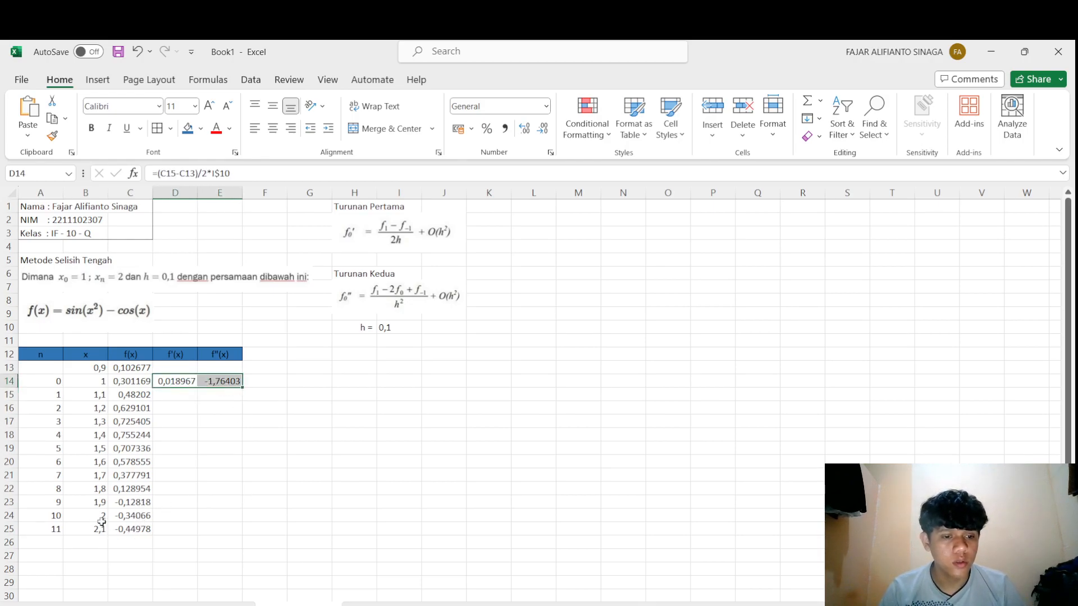
{"action": "left_click_drag", "start_coordinate": [243, 387], "coordinate": [240, 520]}
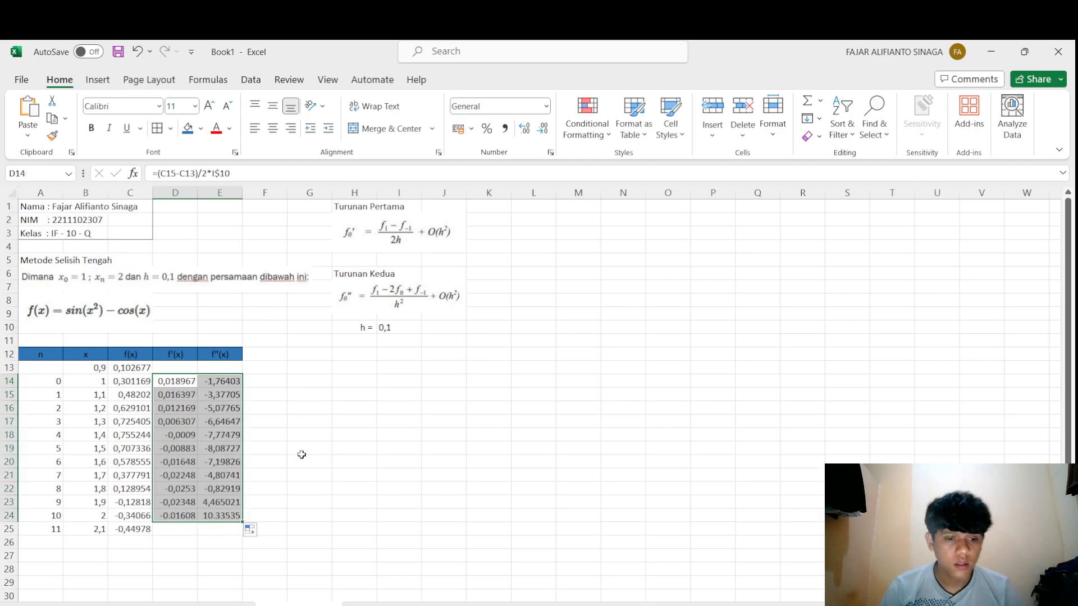
{"action": "left_click", "coordinate": [290, 492]}
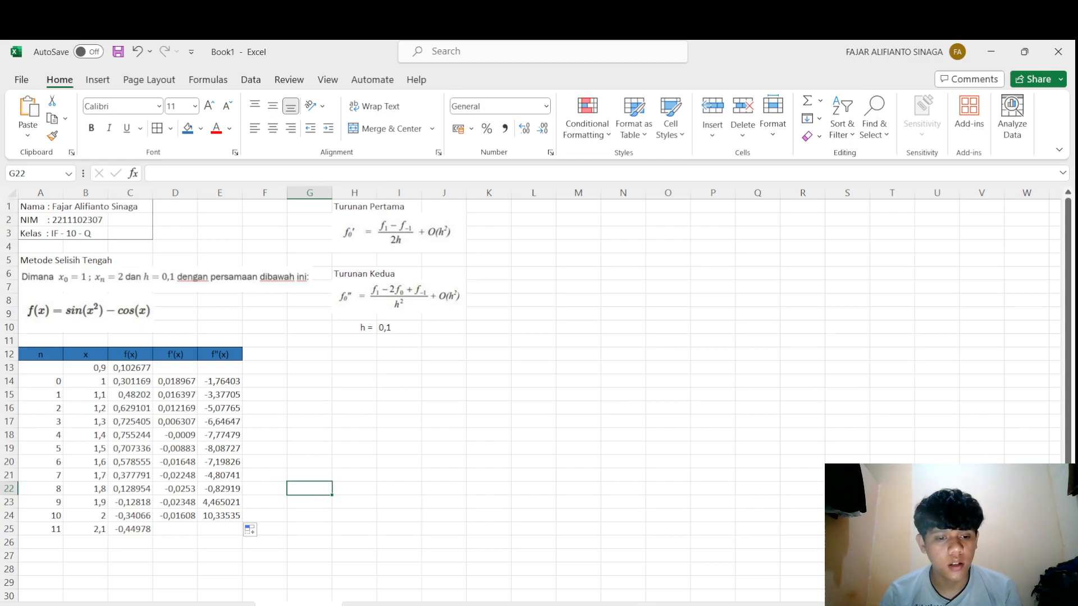
- Review the completed forward- and backward-difference sheets, and return to the central-difference sheet
{"action": "key", "text": "ctrl+Page_Up"}
{"action": "key", "text": "ctrl+Page_Up"}
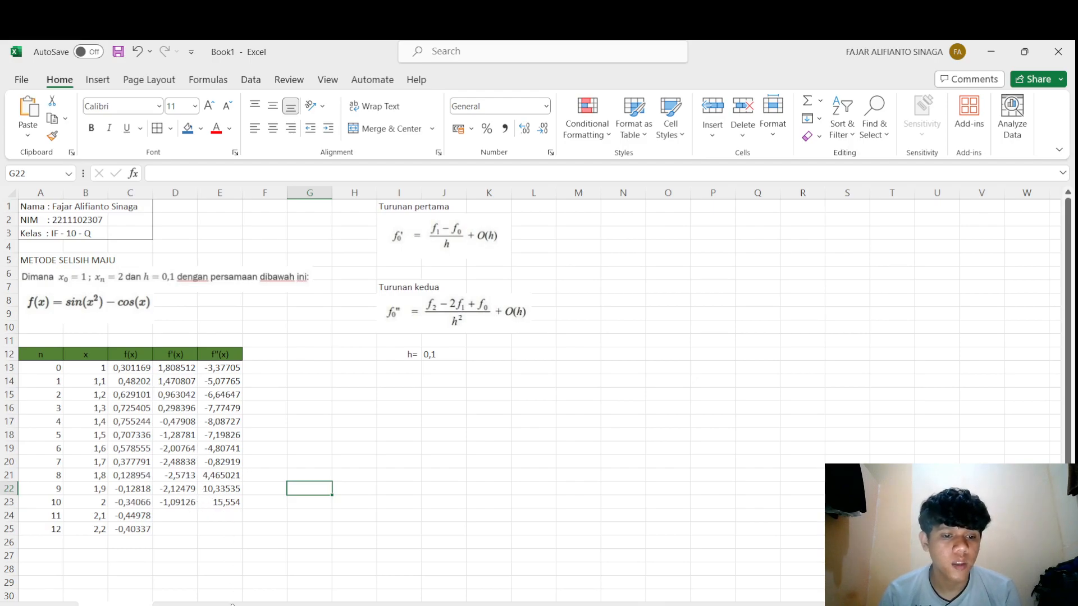
{"action": "left_click", "coordinate": [204, 604]}
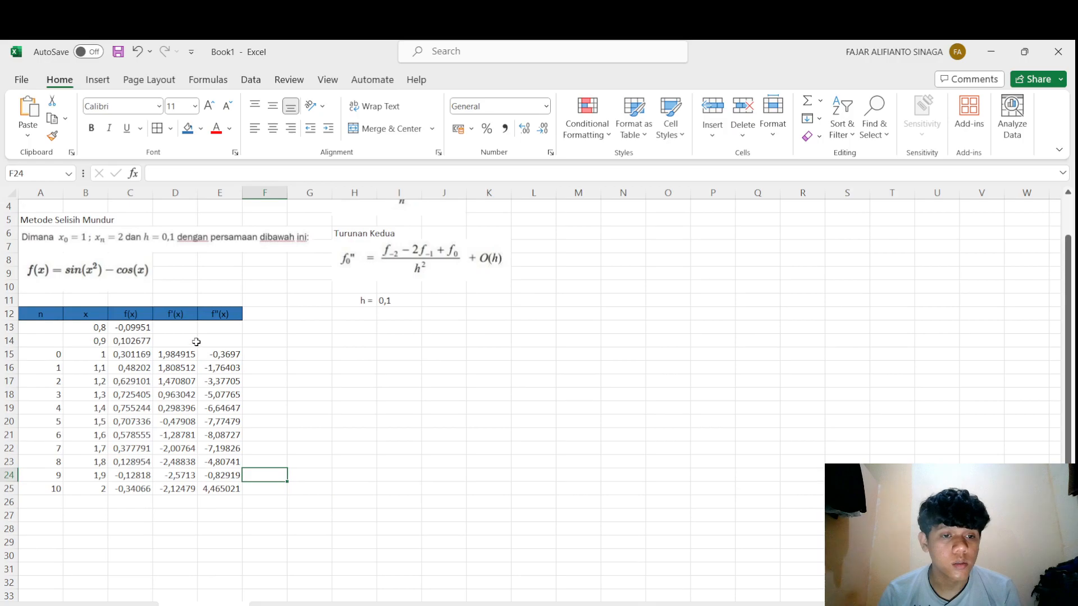
{"action": "scroll", "coordinate": [481, 382], "scroll_direction": "up", "scroll_amount": 1}
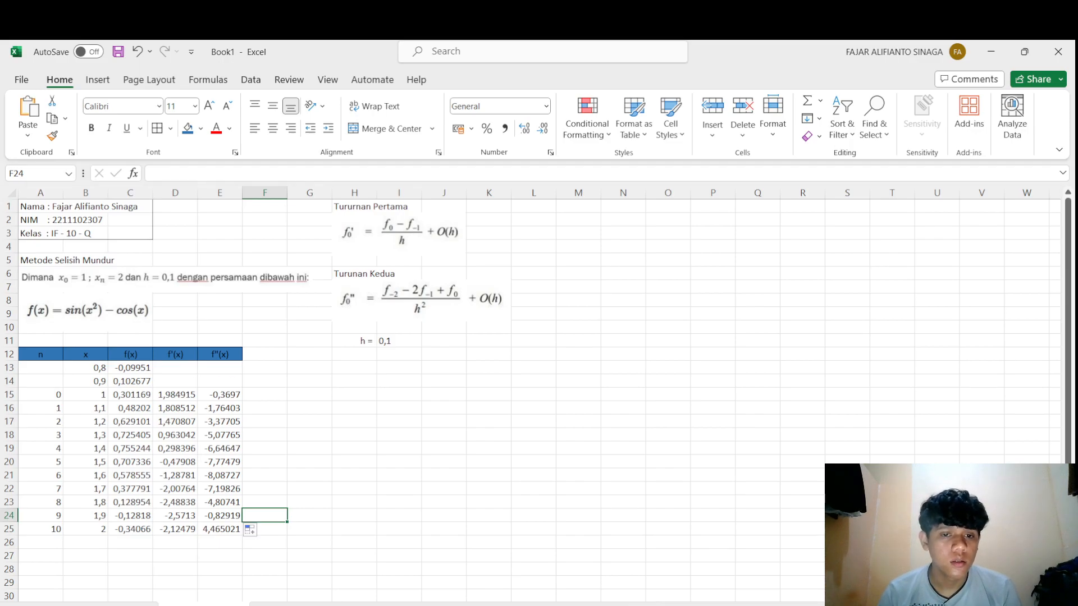
{"action": "key", "text": "ctrl+Page_Down"}
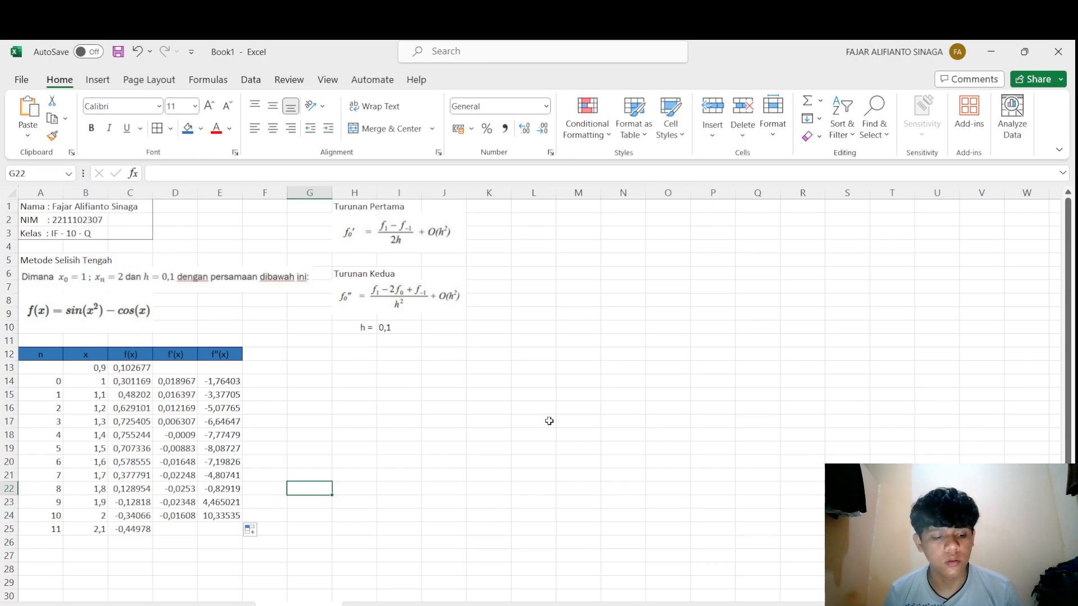
{"action": "key", "text": "alt+Tab"}
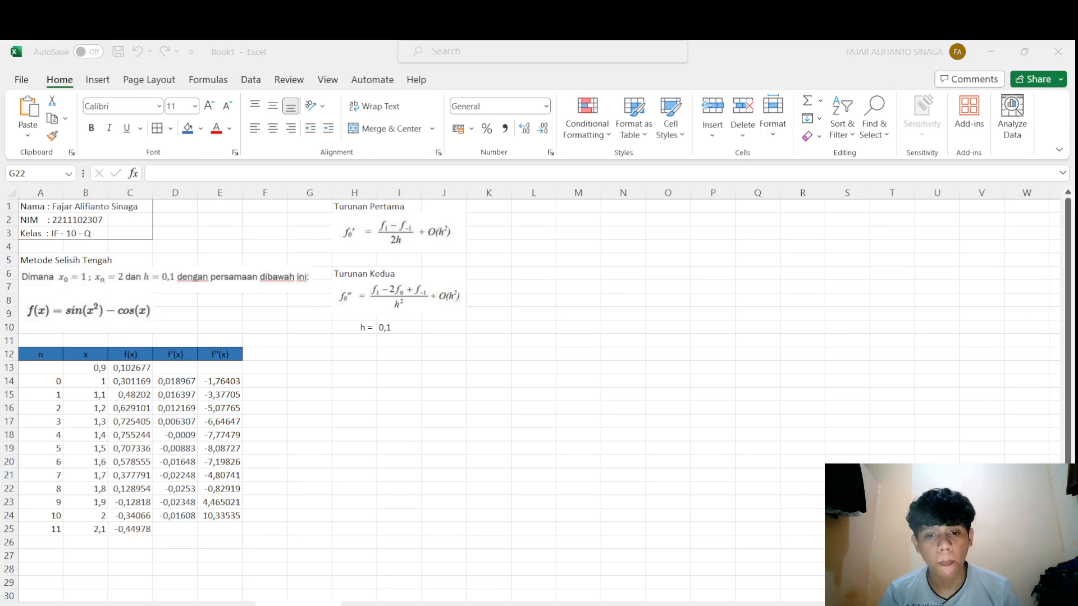